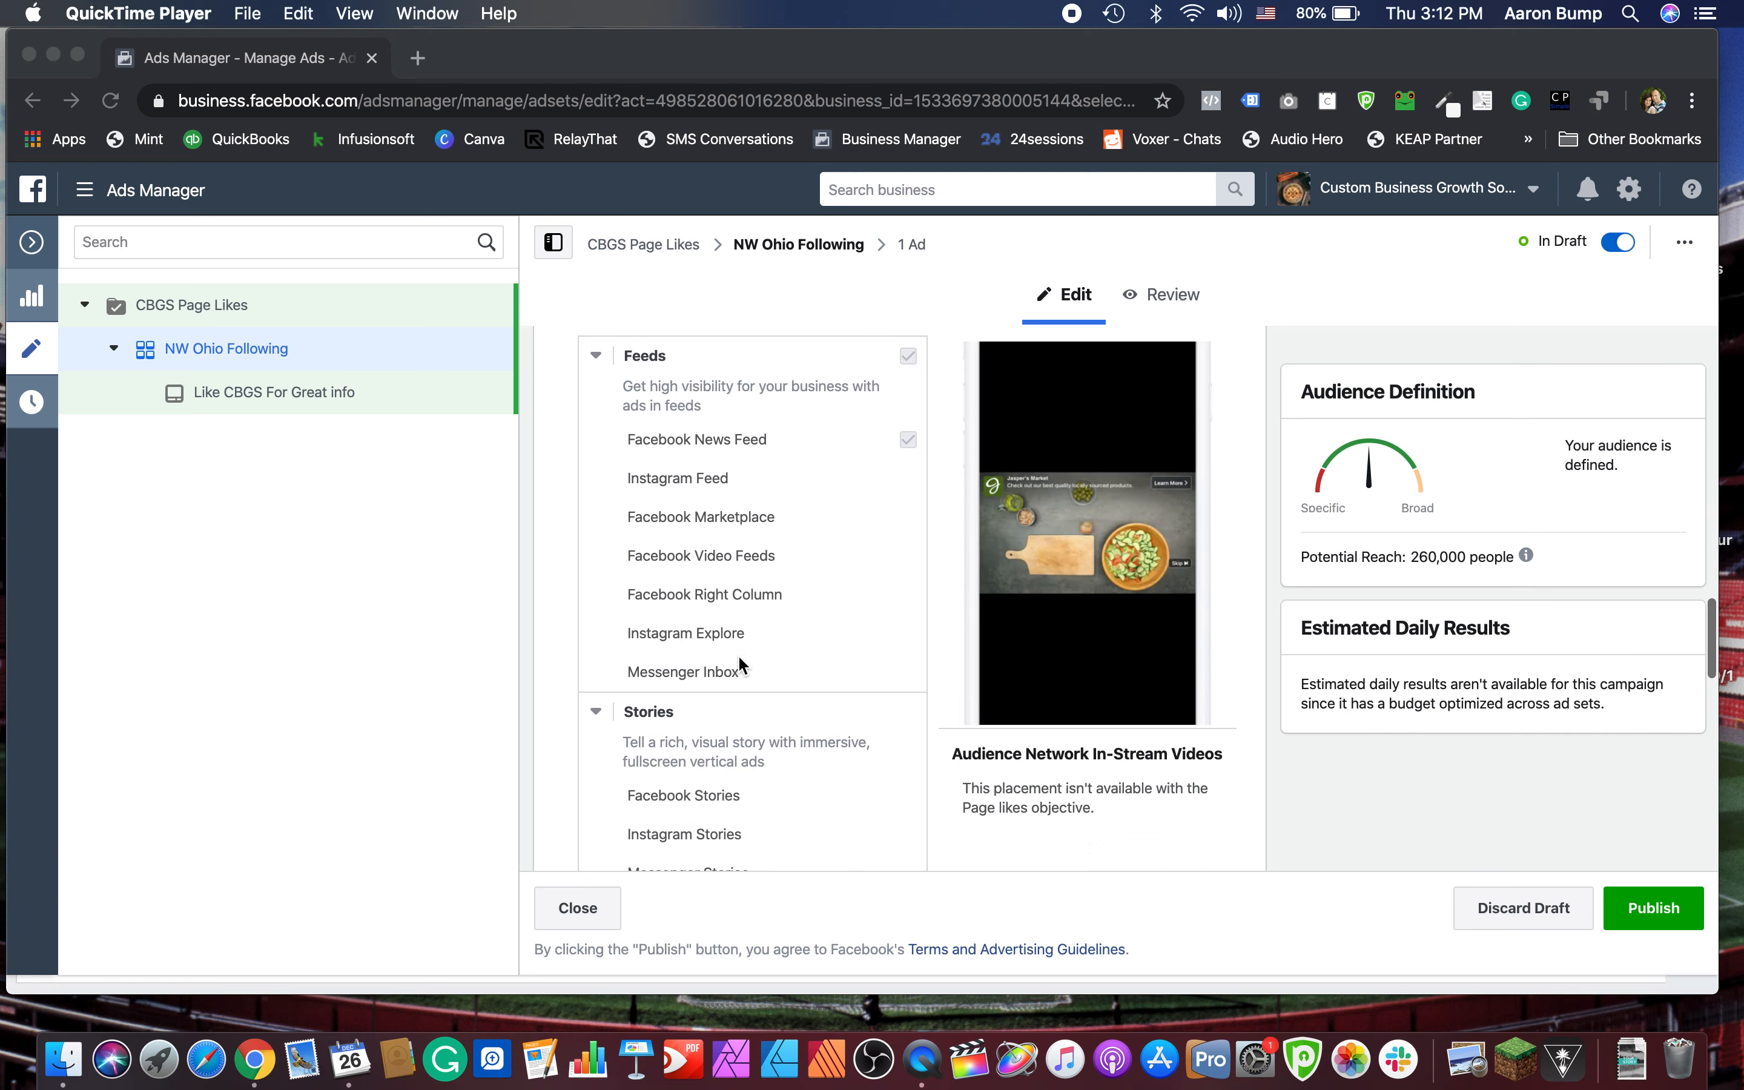
scroll(742, 663, down, 2)
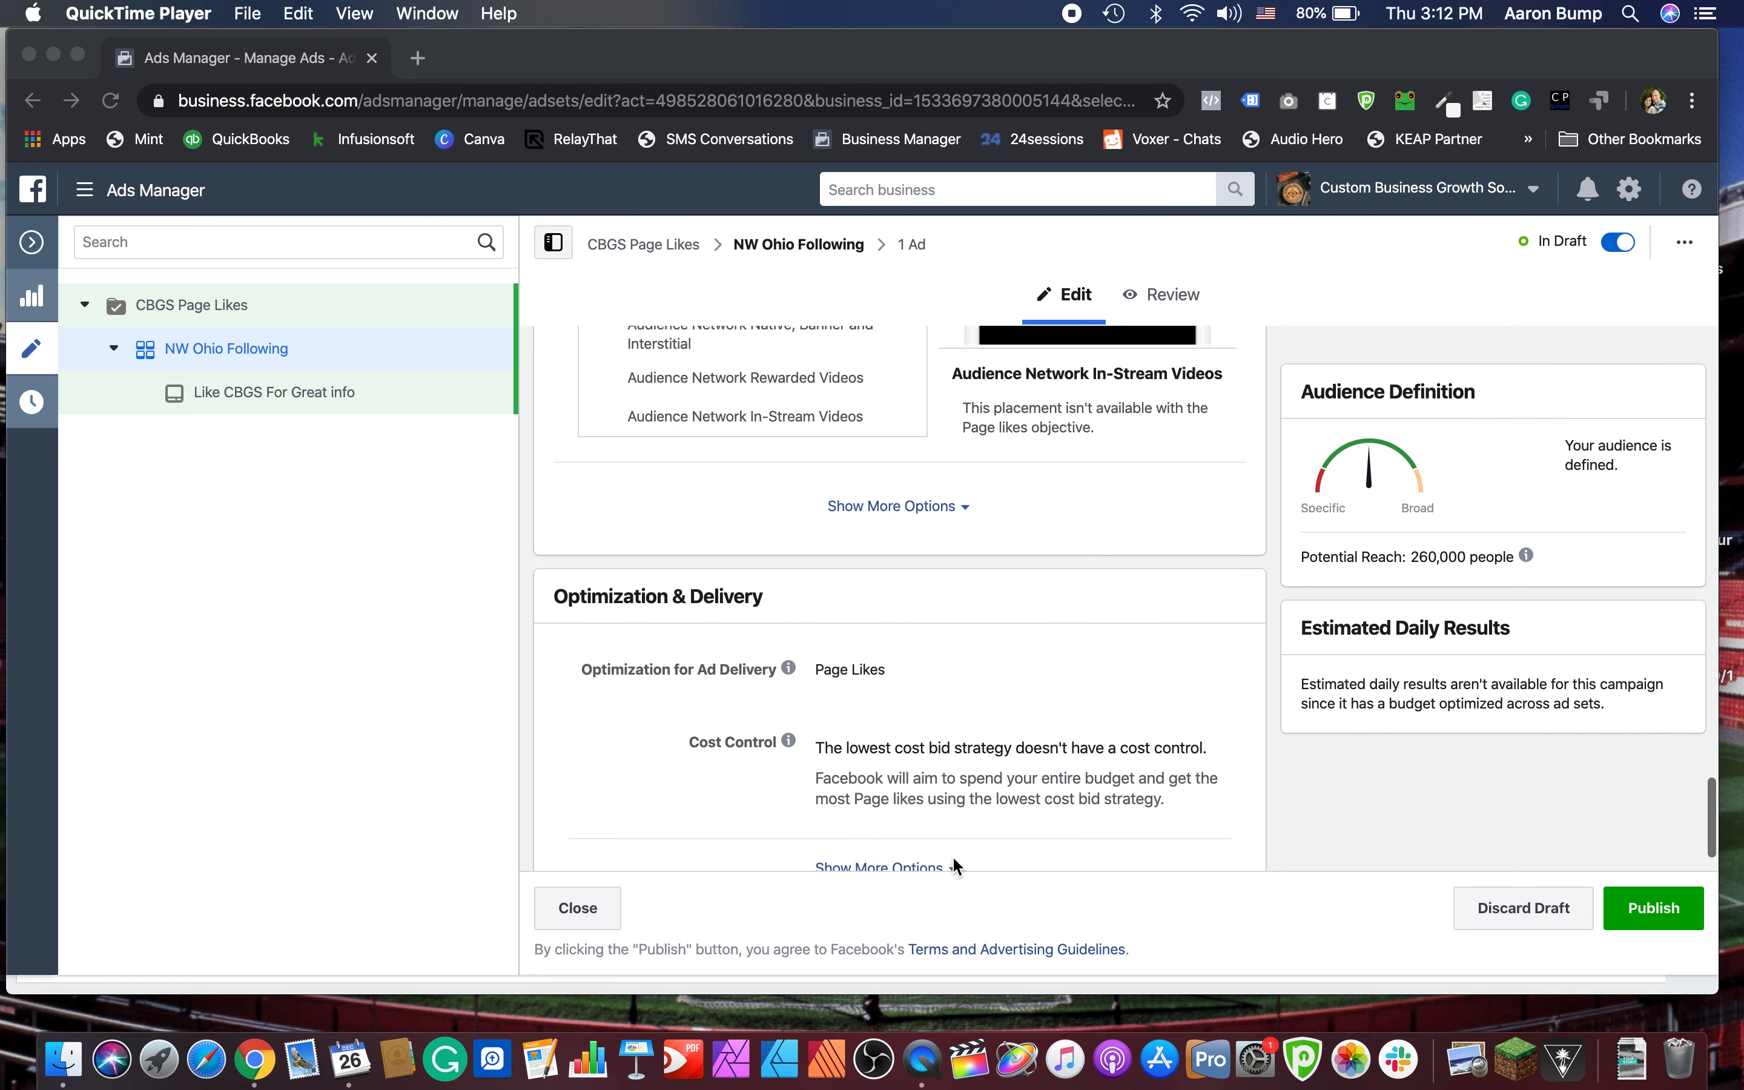
click(1501, 905)
click(1527, 905)
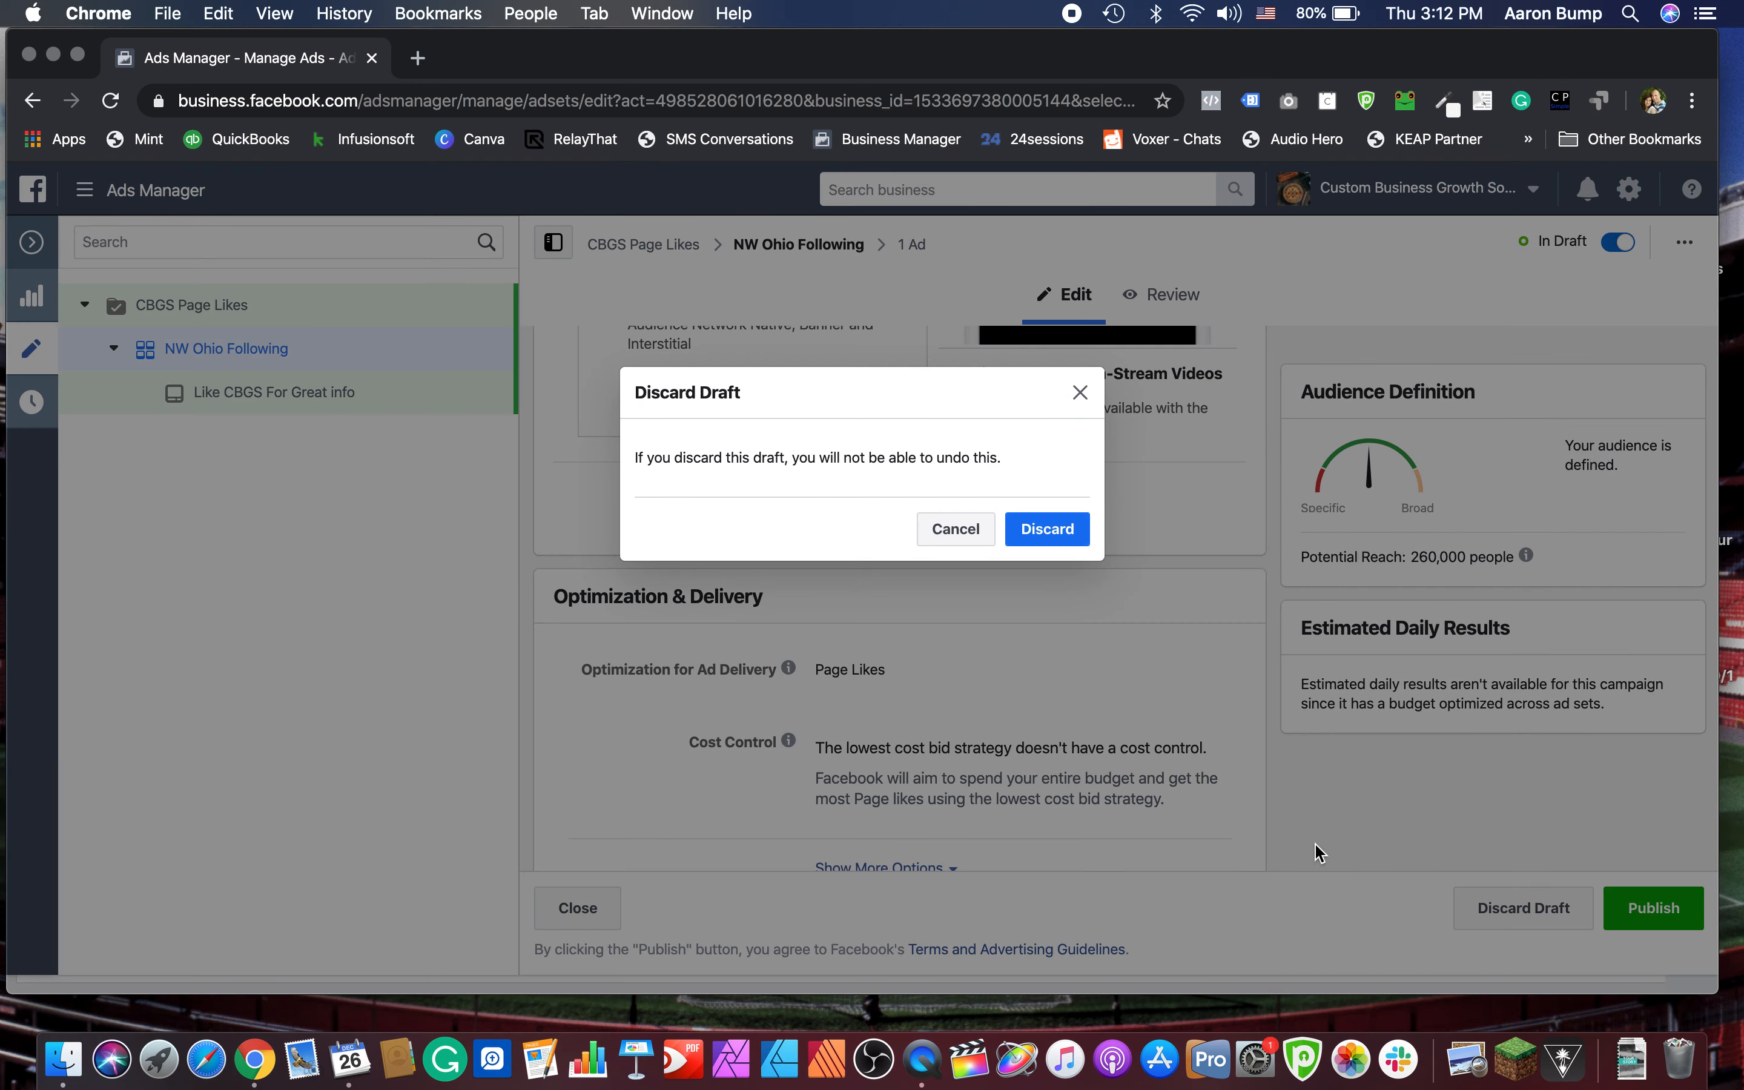
click(966, 544)
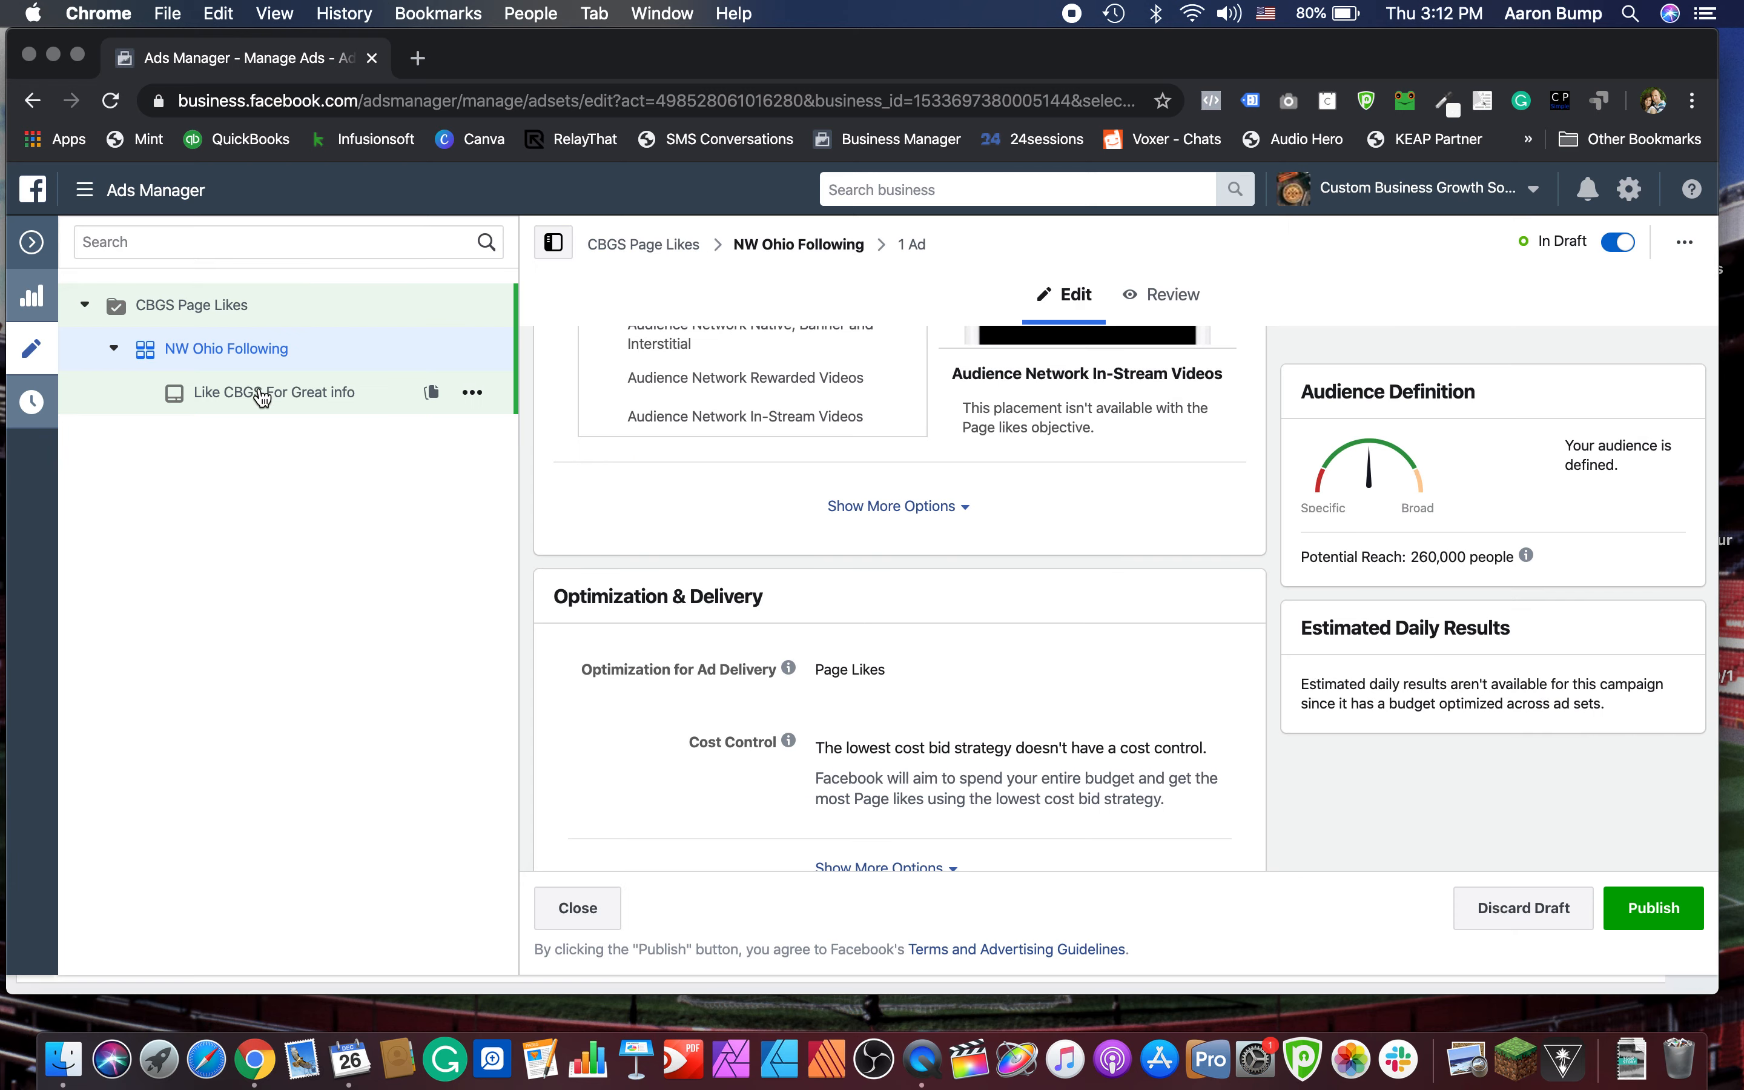
Step: Close the NW Ohio Following ad set editor without publishing the draft items and list the ads in that ad set
click(22, 245)
click(941, 569)
click(1231, 372)
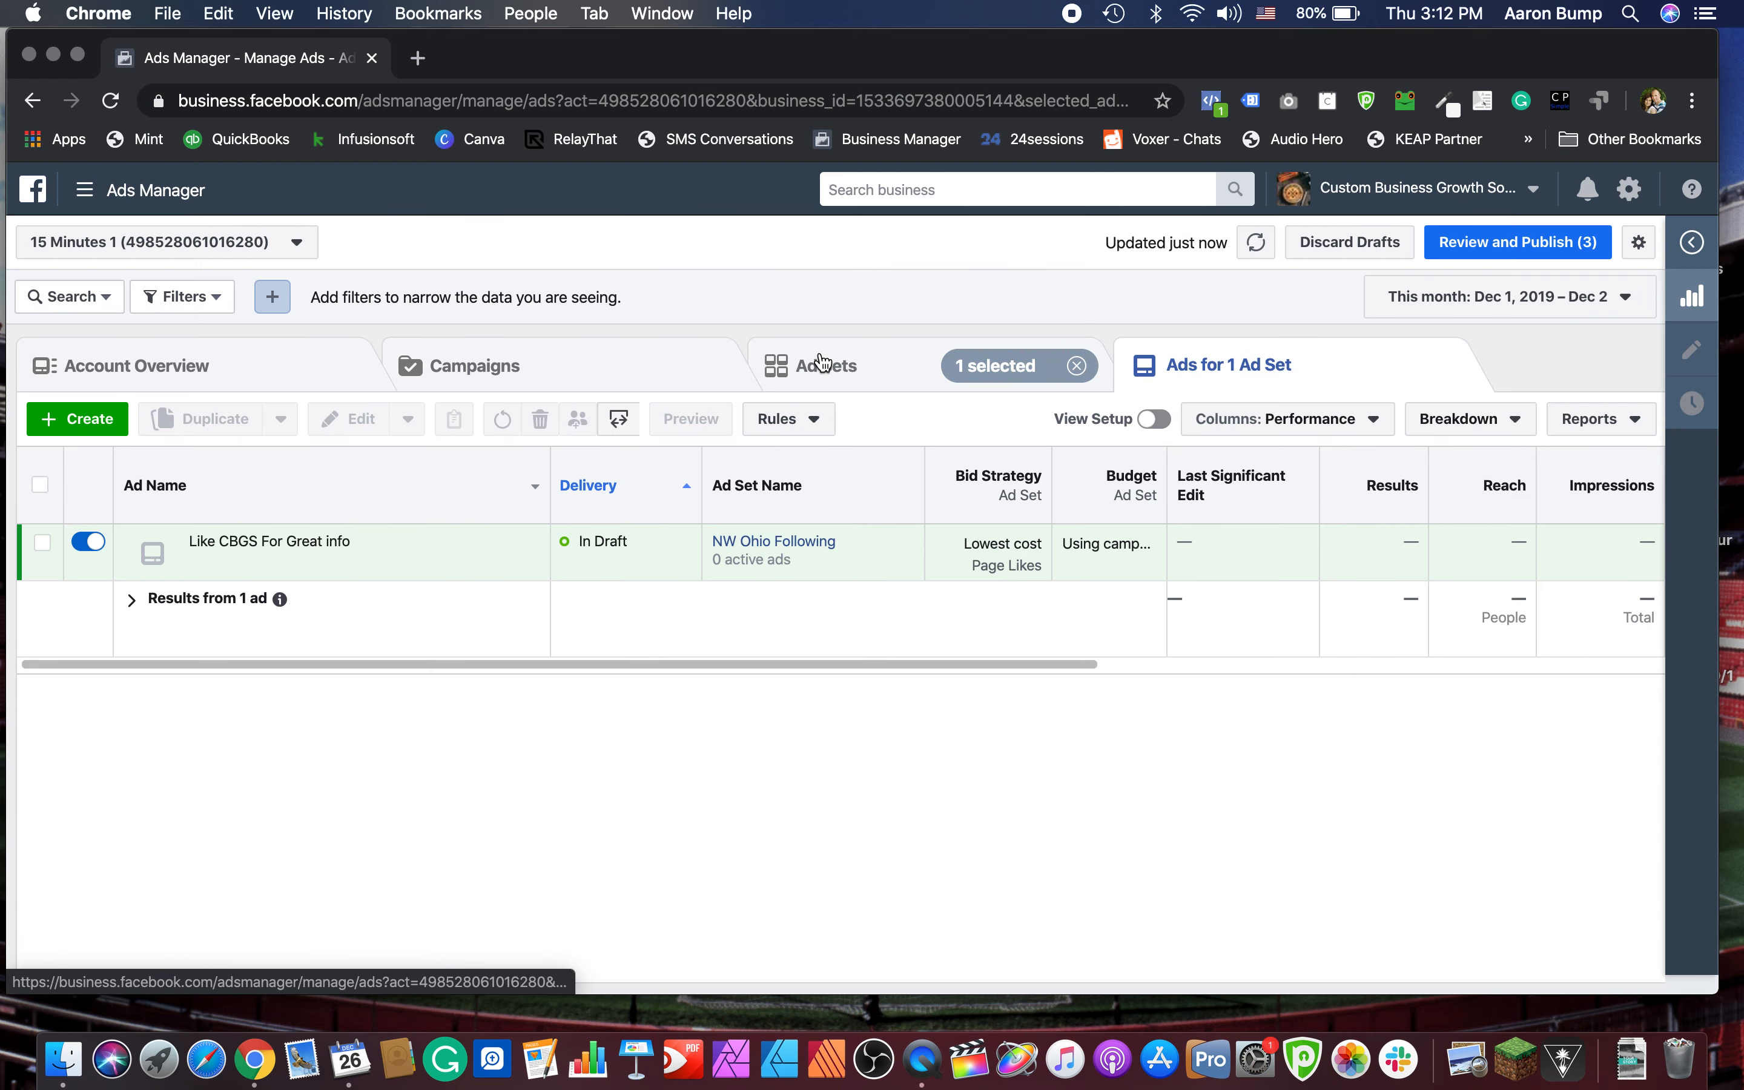
Step: Examine the draft's structure across the campaign, ad set and ad levels, finishing at the ad level
click(513, 379)
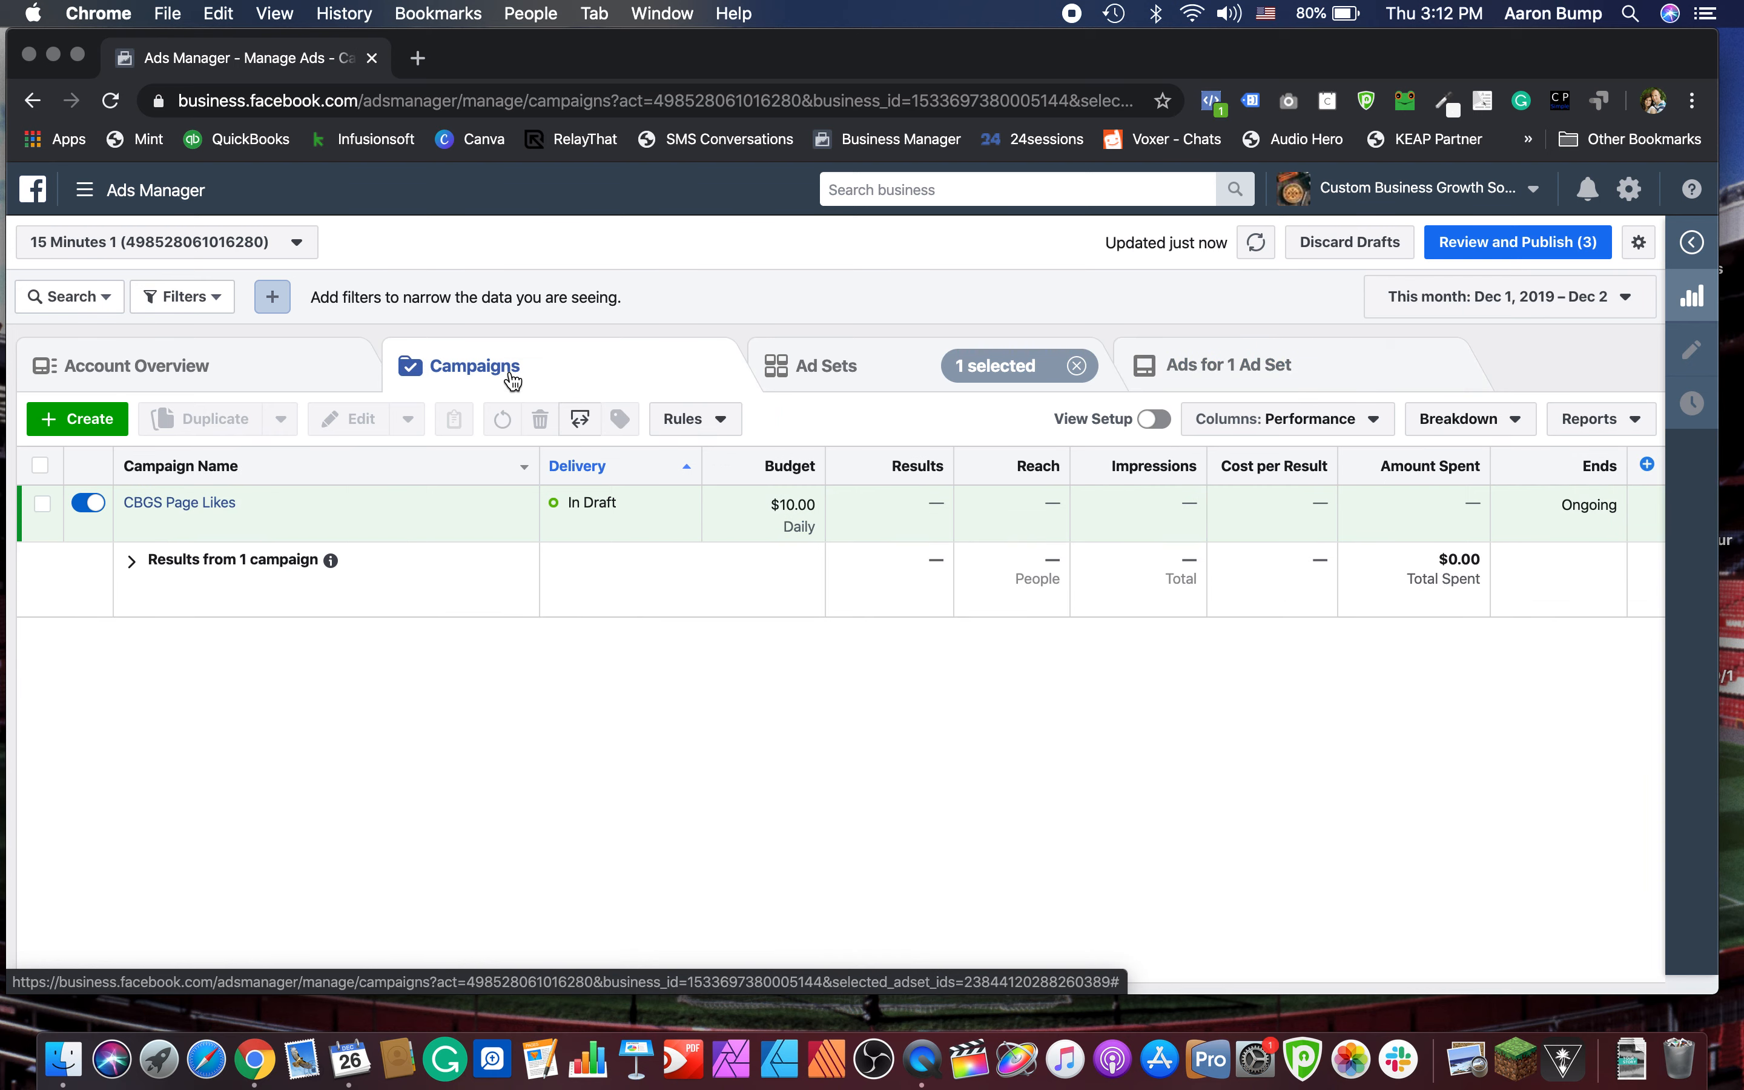
click(854, 375)
click(515, 380)
click(827, 366)
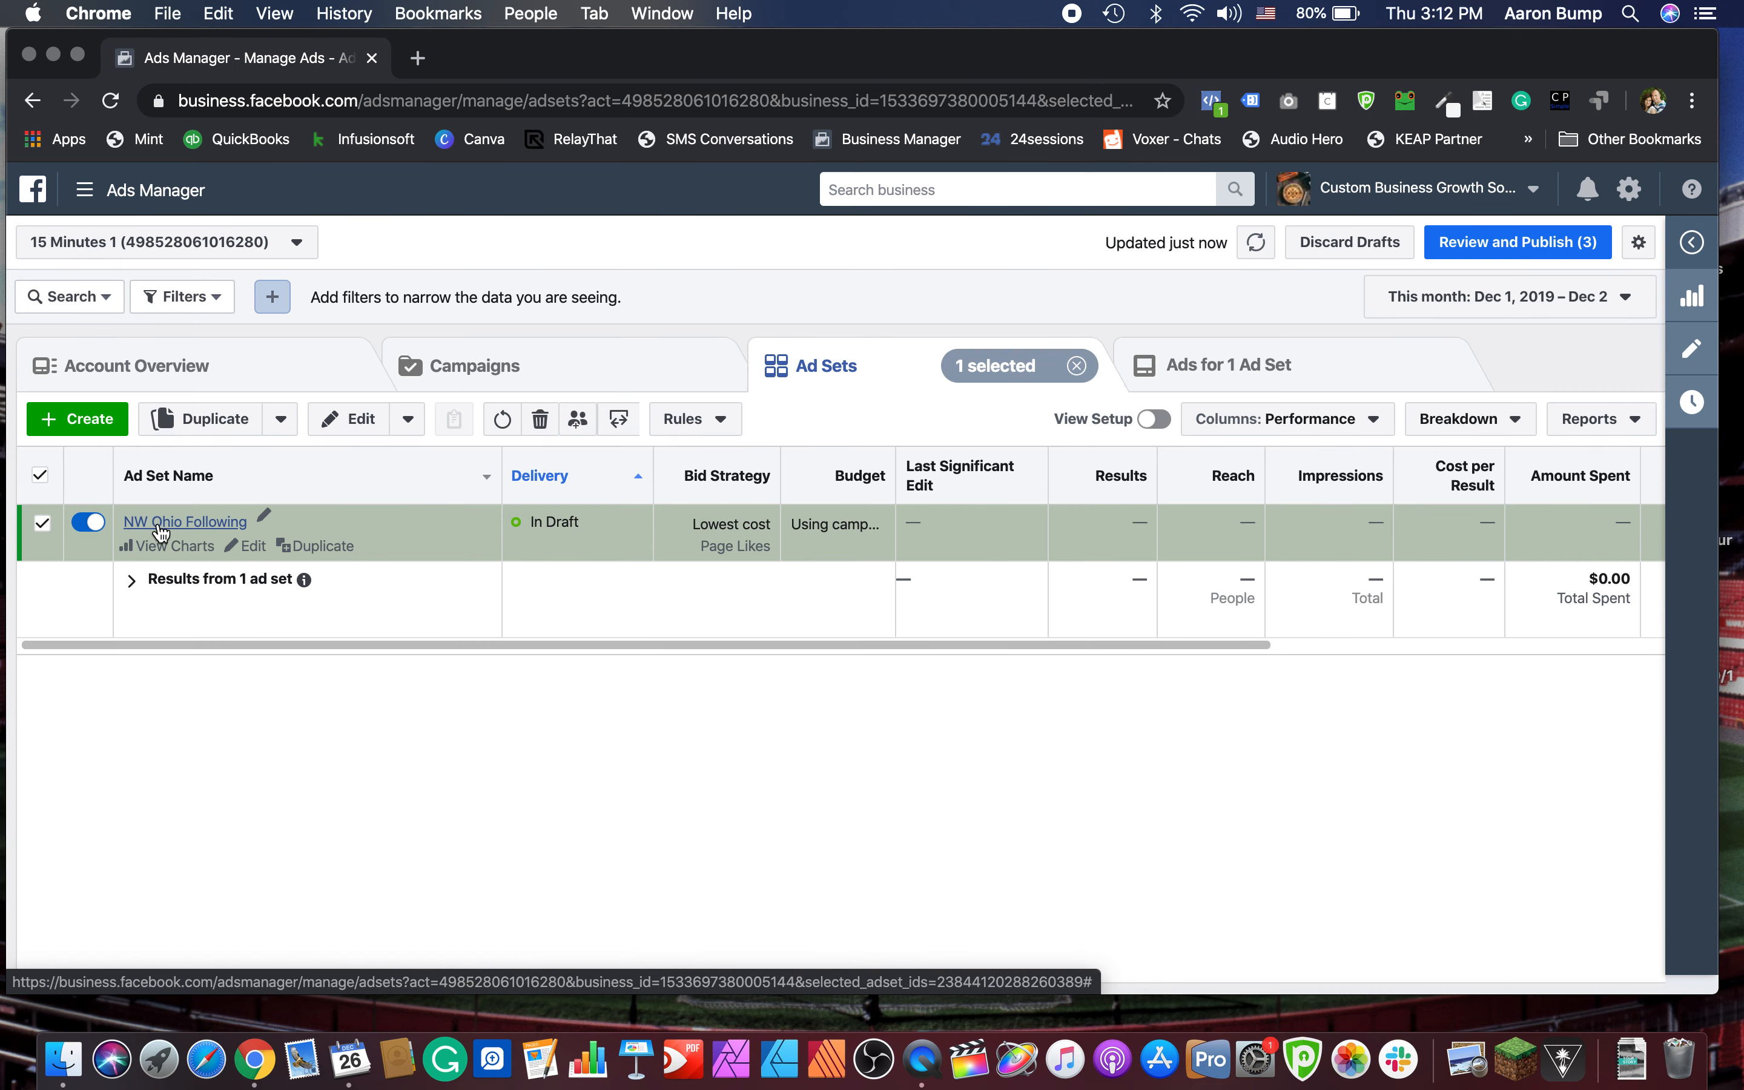
click(1227, 366)
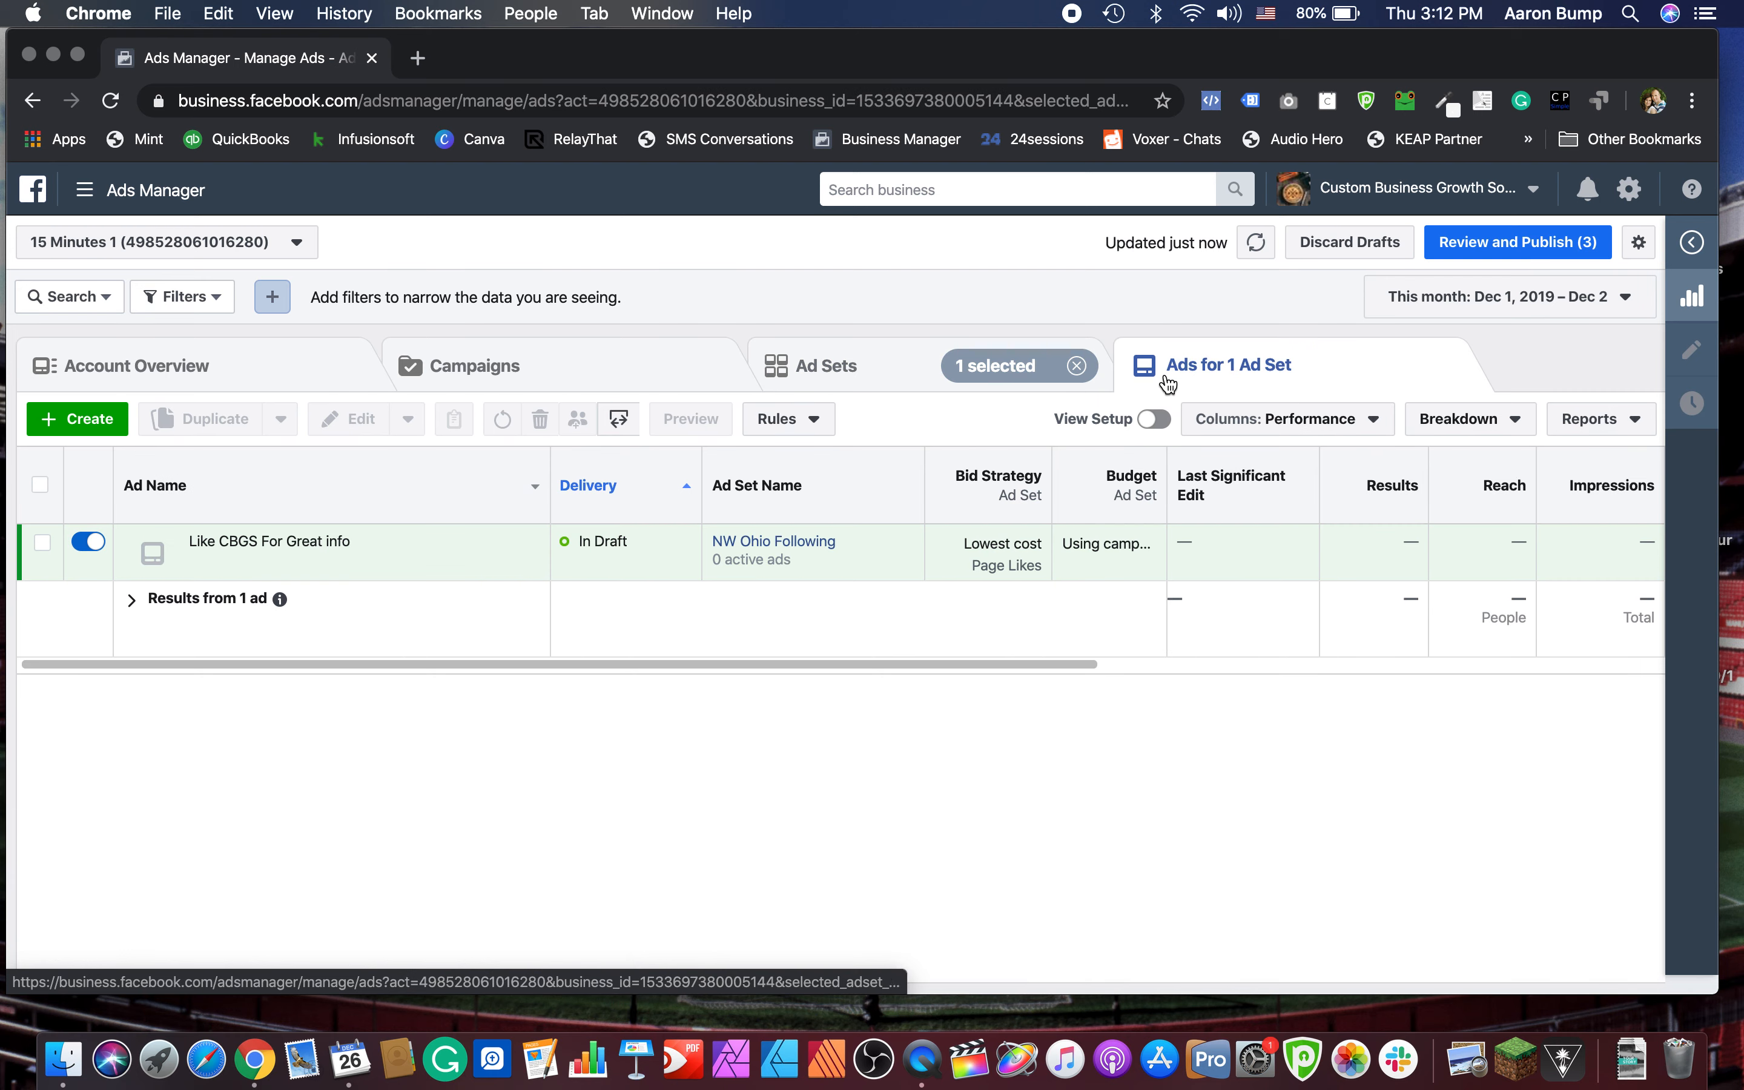
click(527, 395)
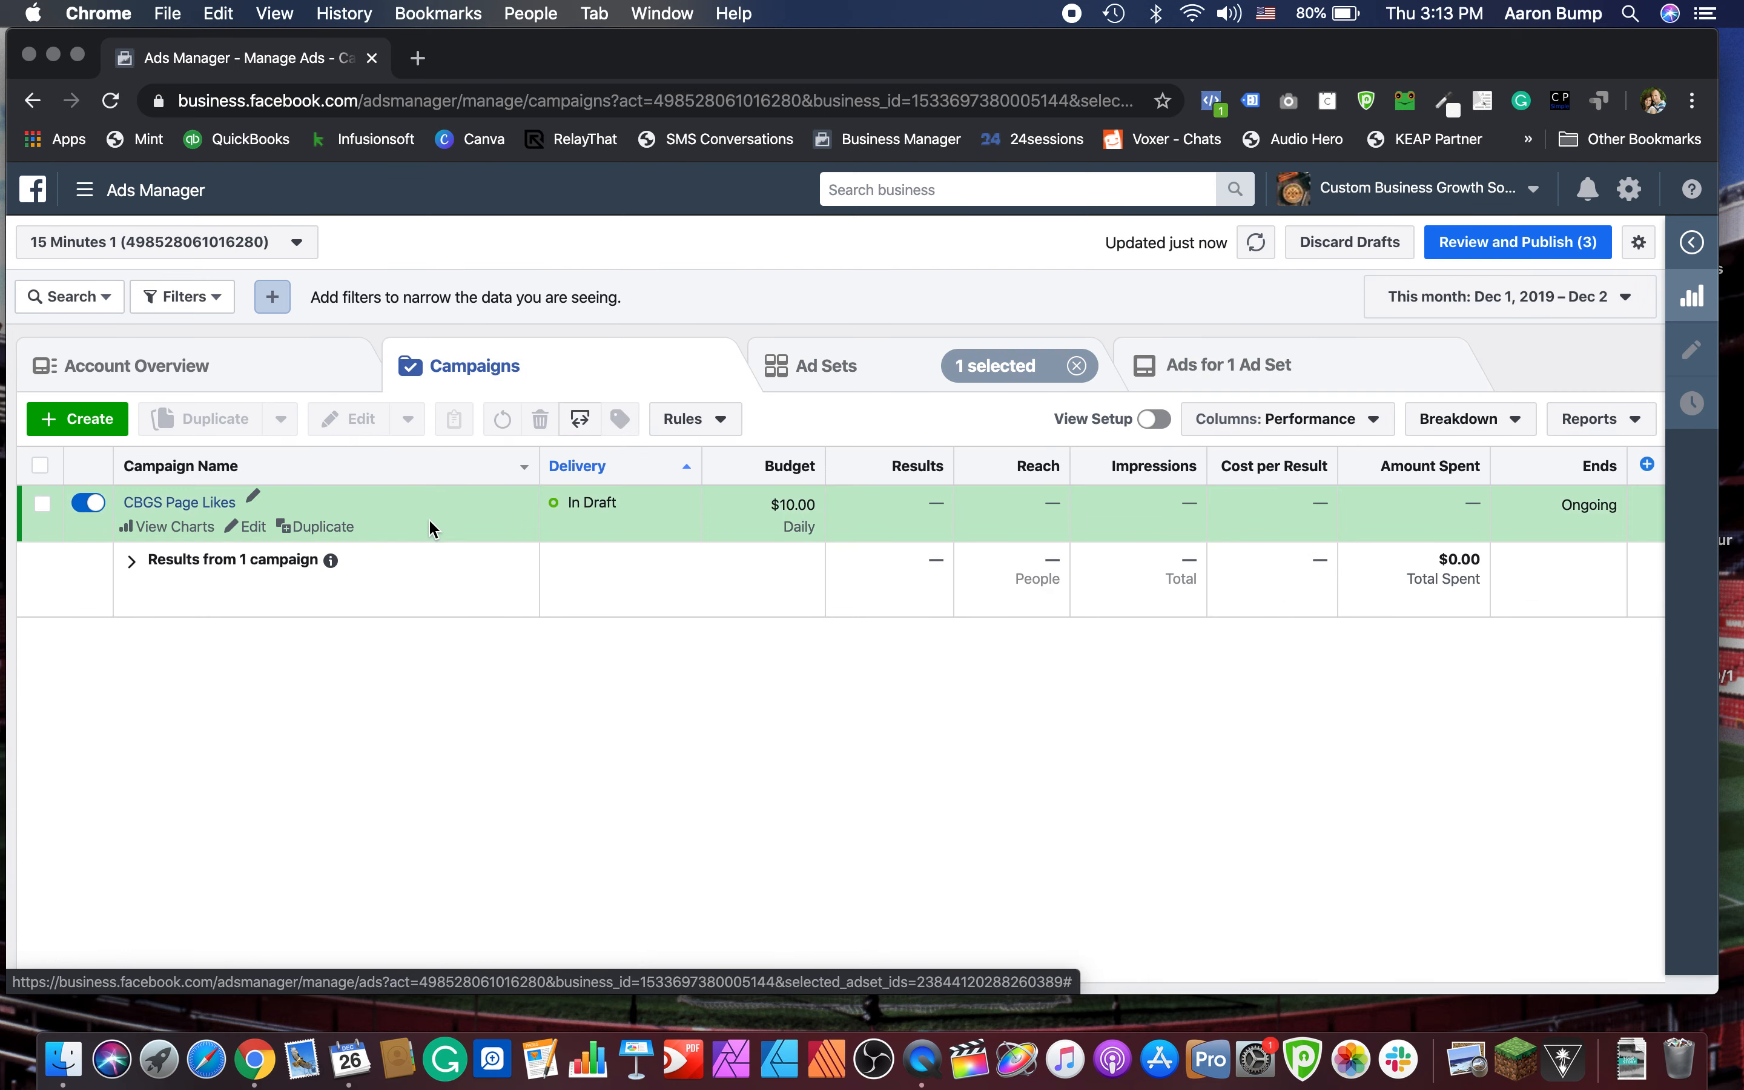
click(826, 379)
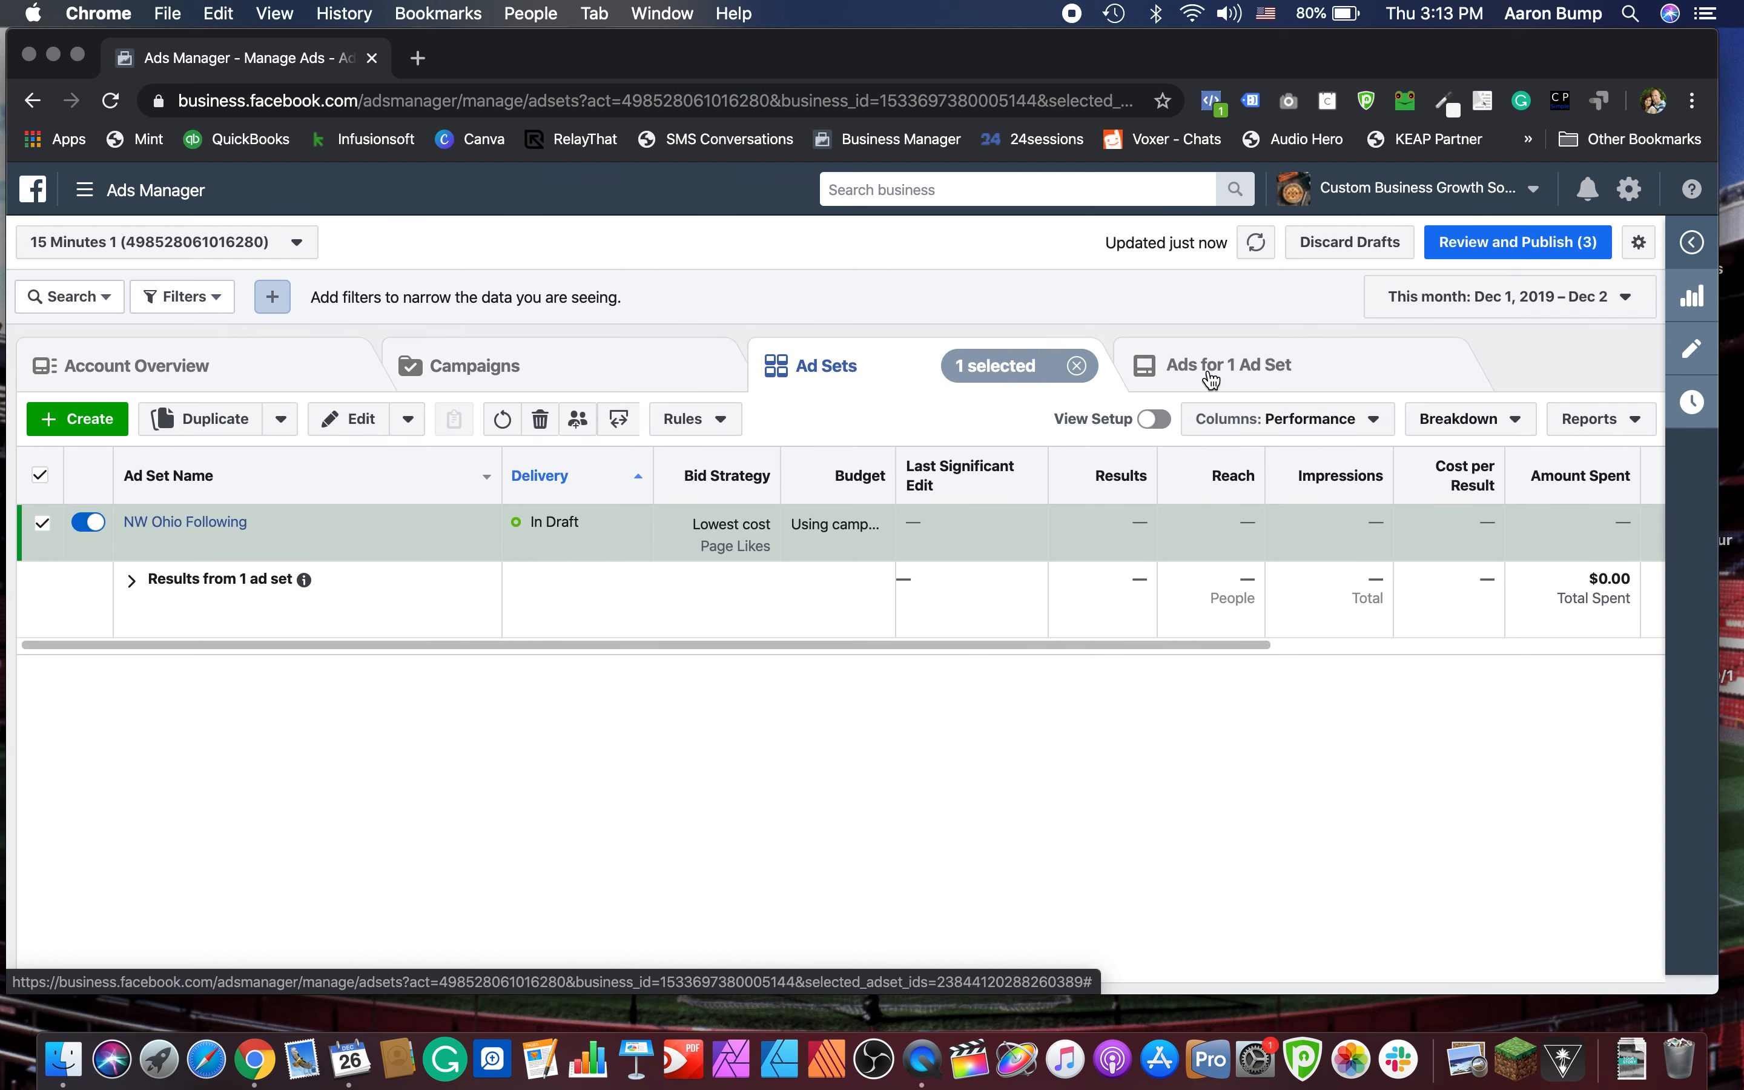
click(1207, 375)
click(478, 374)
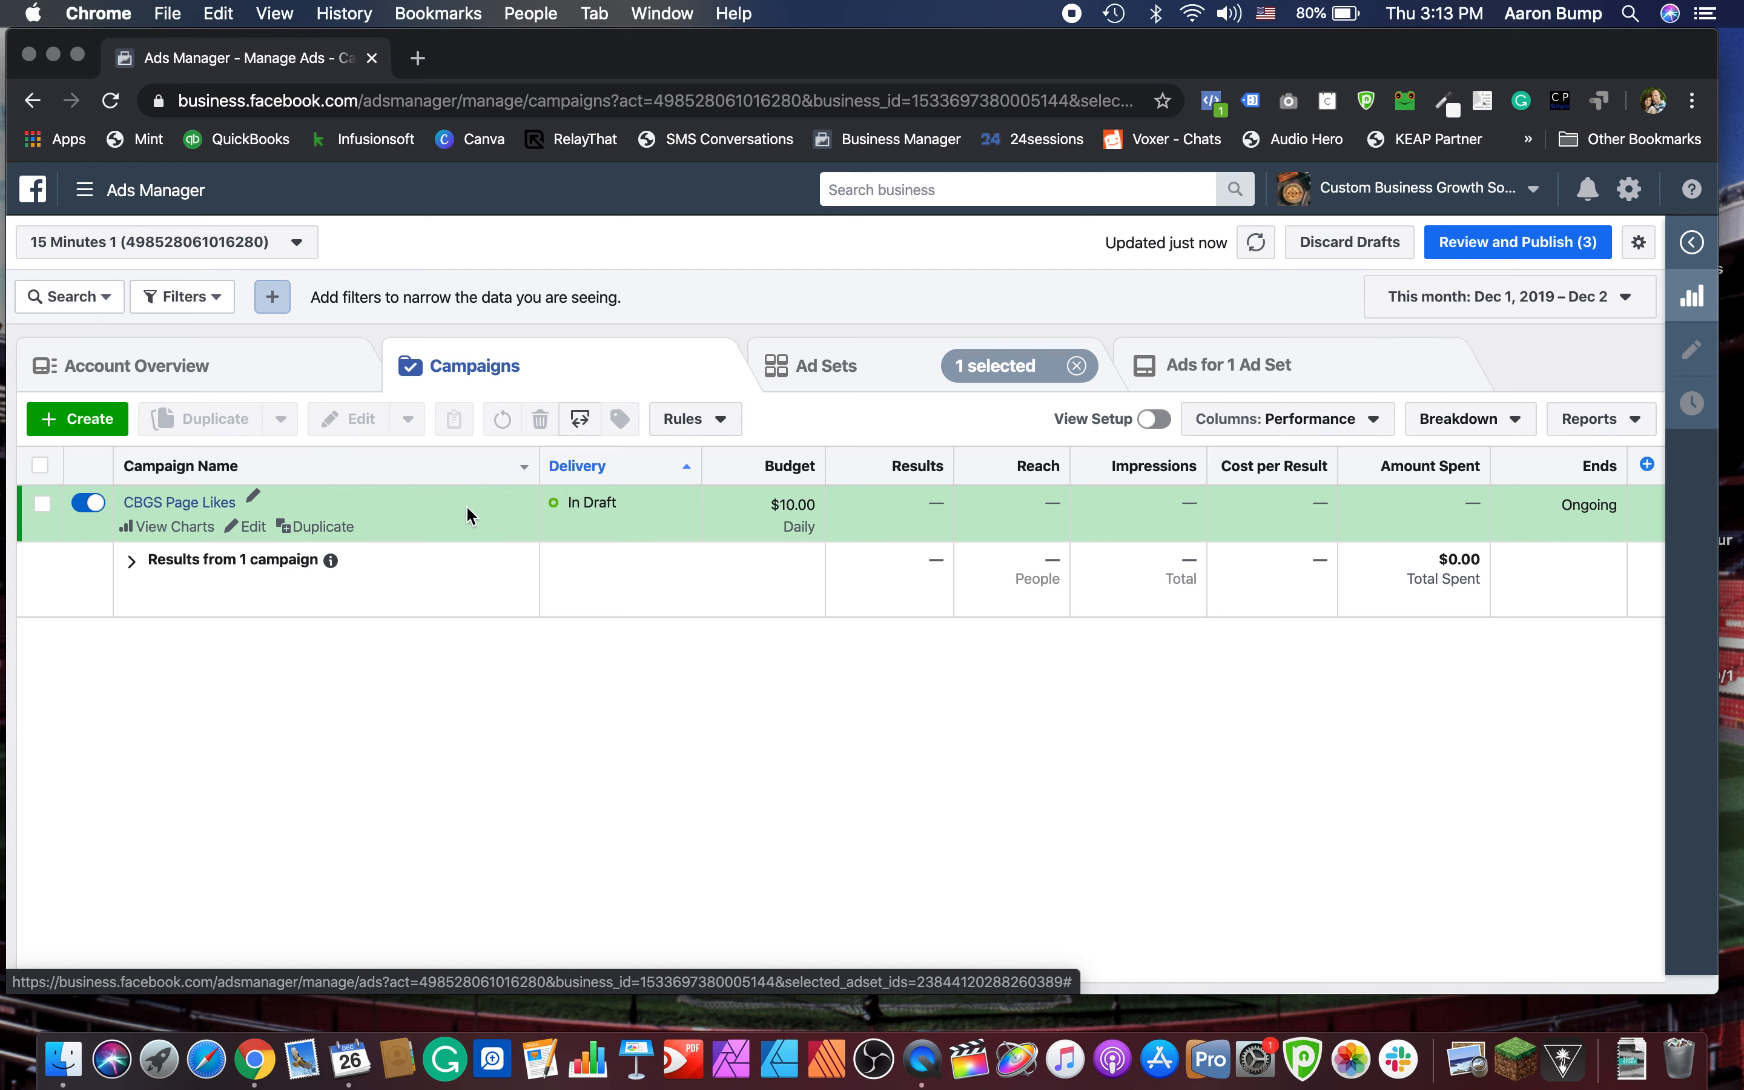
click(813, 360)
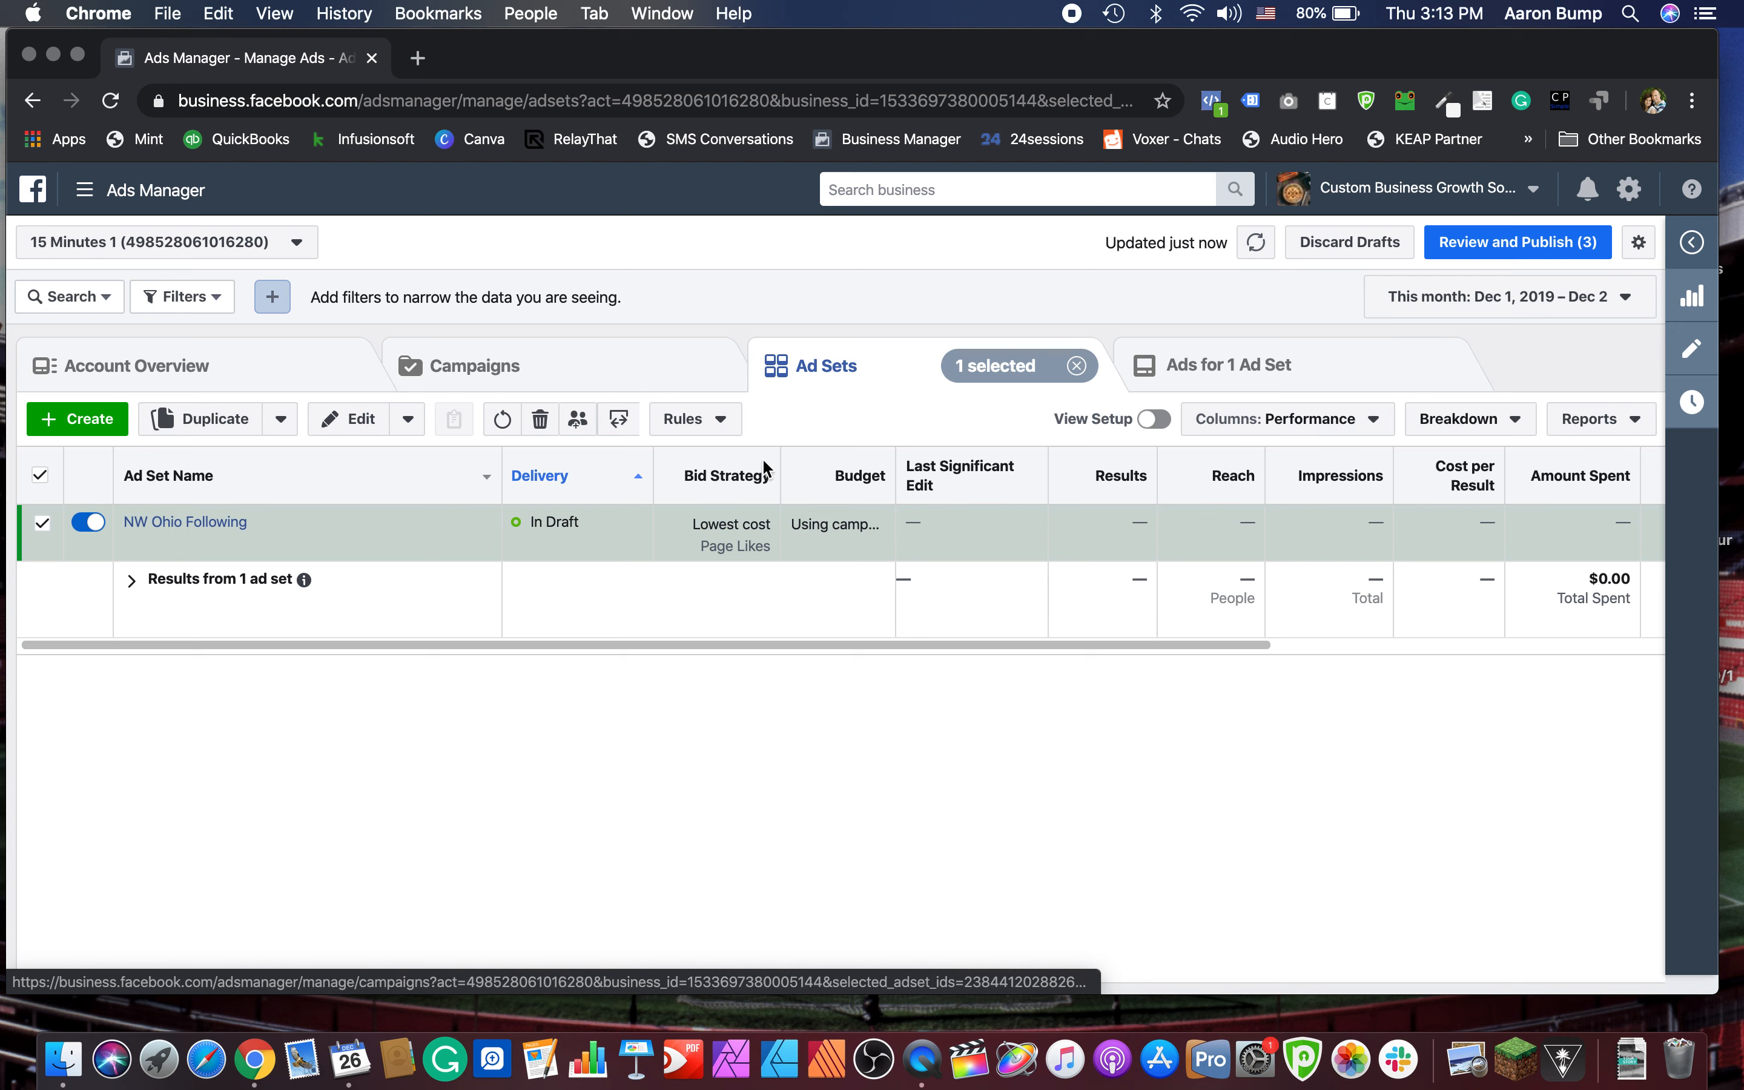
click(1218, 374)
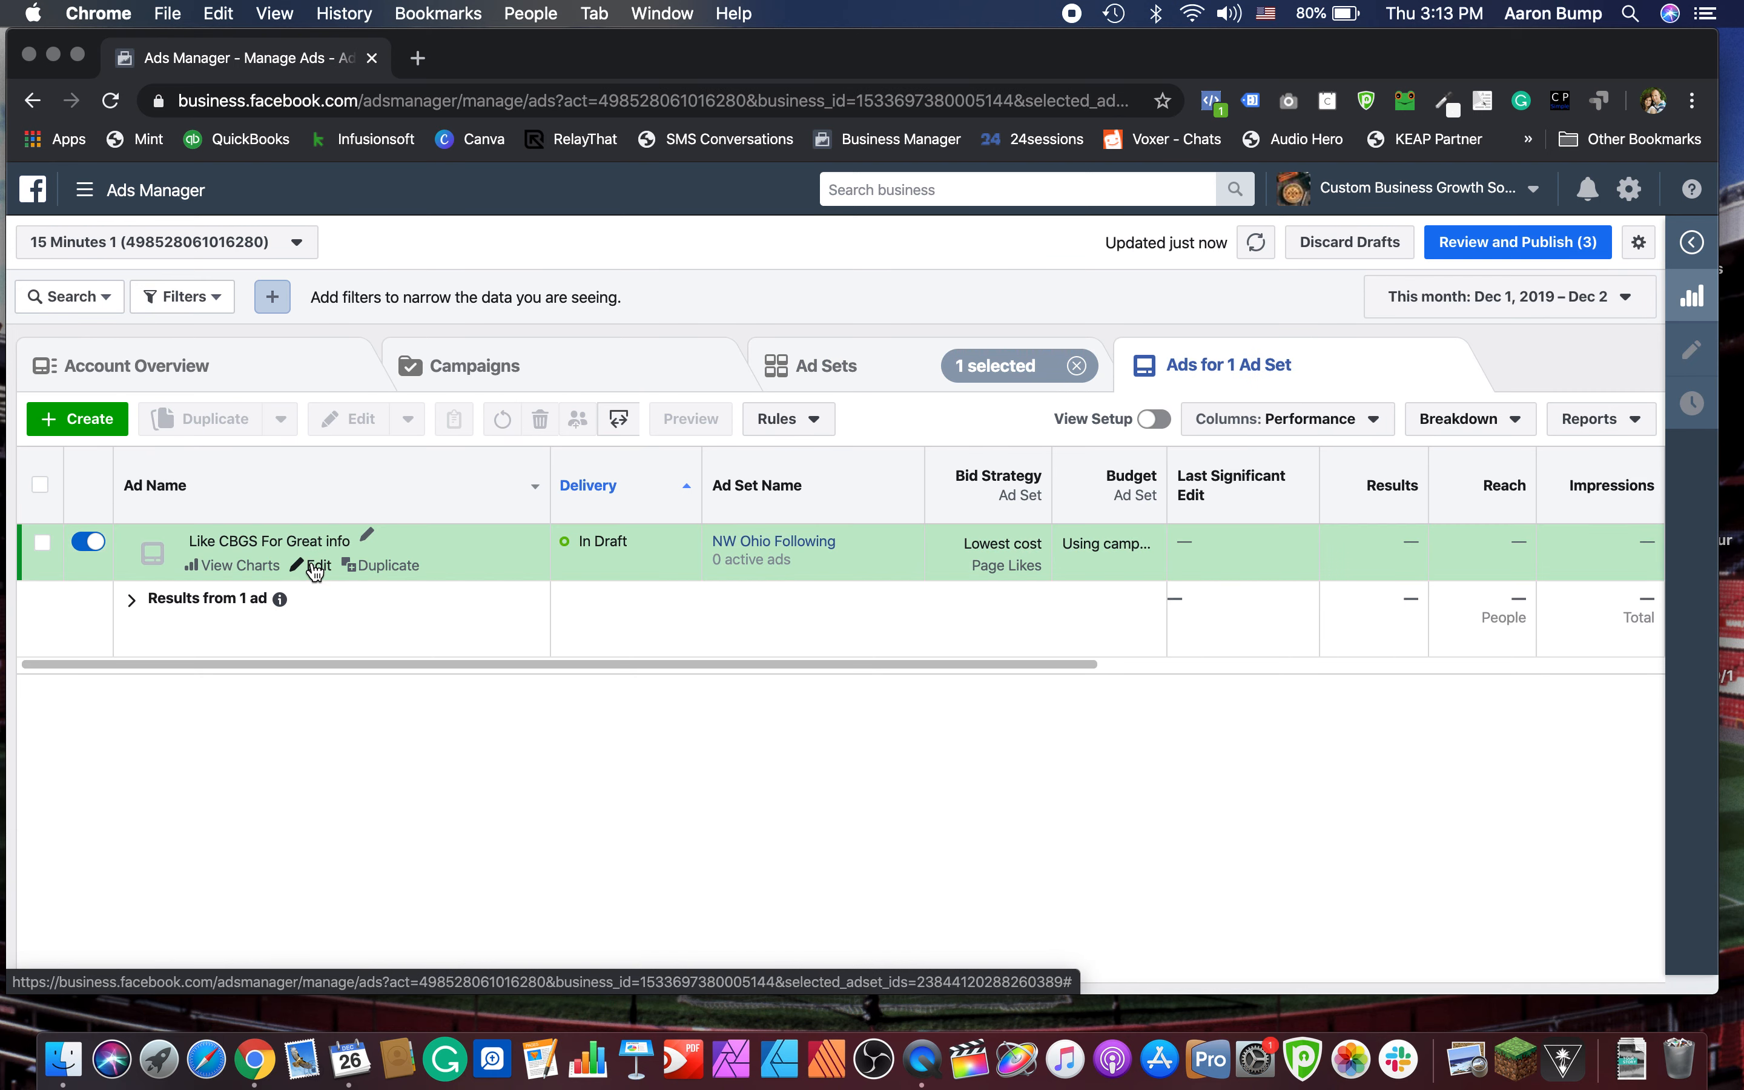
Step: Try to publish the Like CBGS For Great info draft with United States, US Dollars and America/New_York account settings, without adding a payment method
click(321, 567)
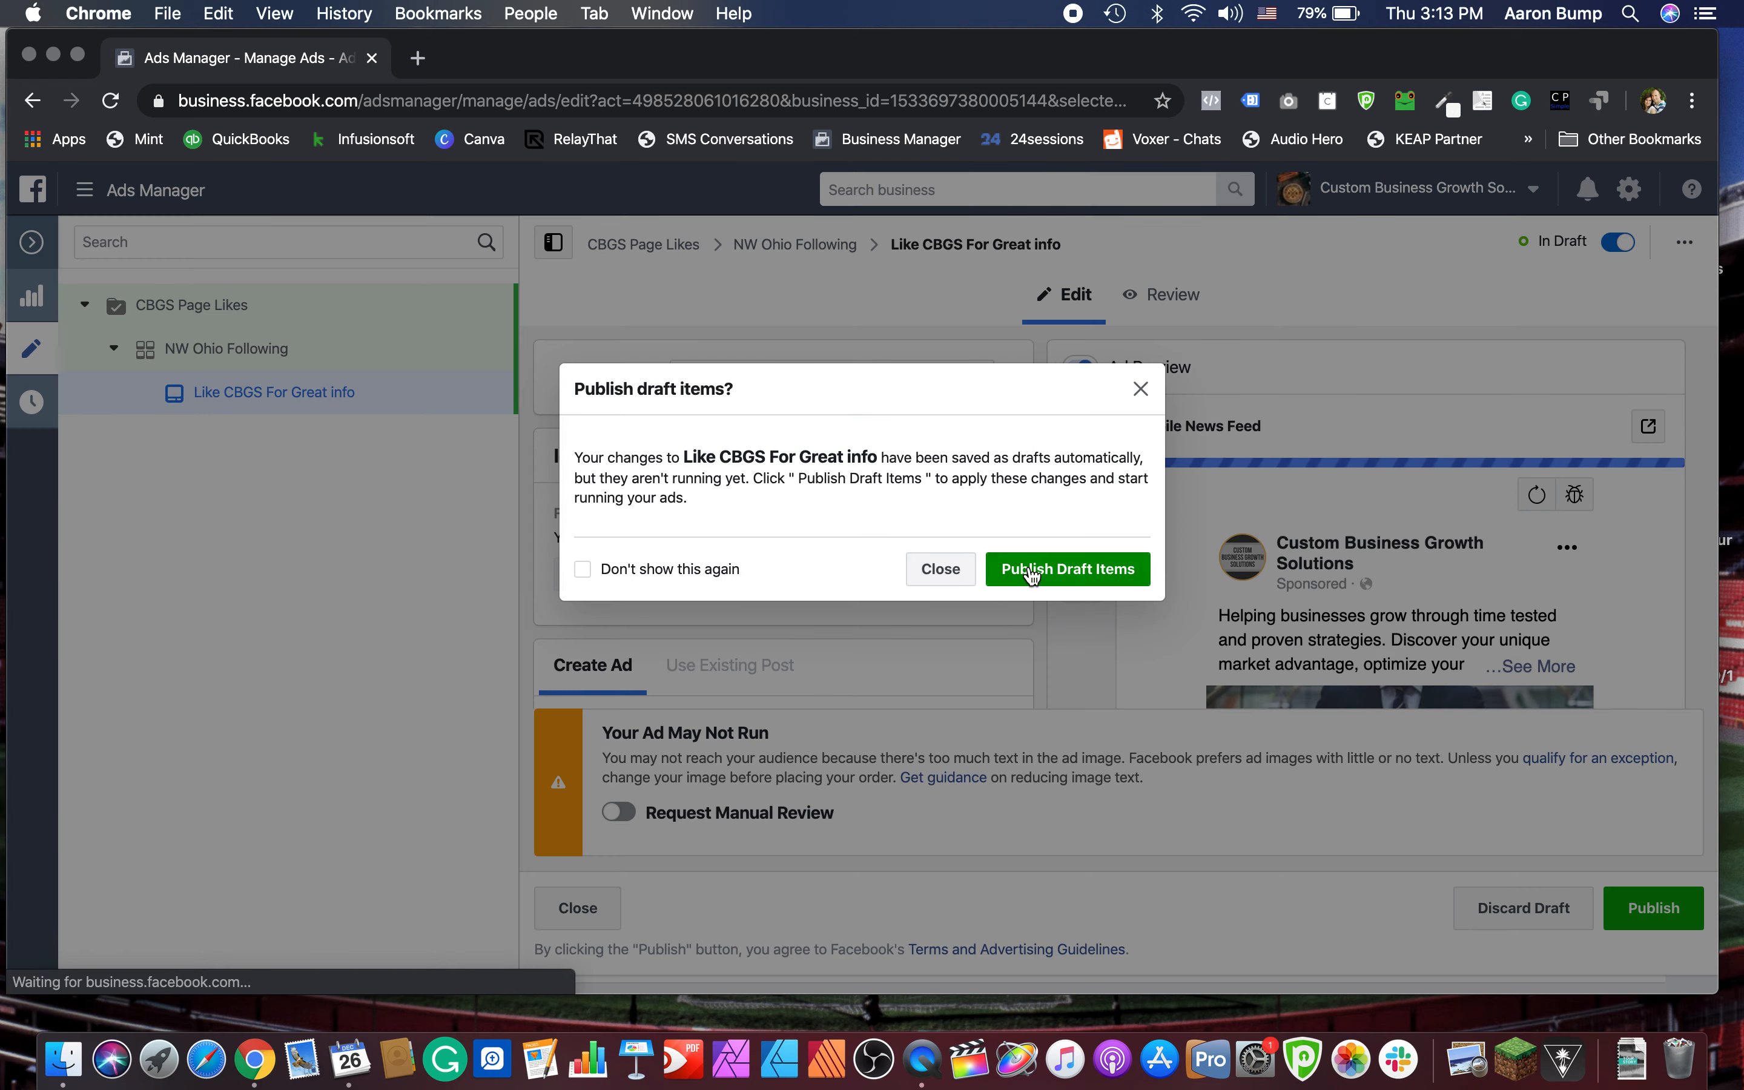
click(1049, 570)
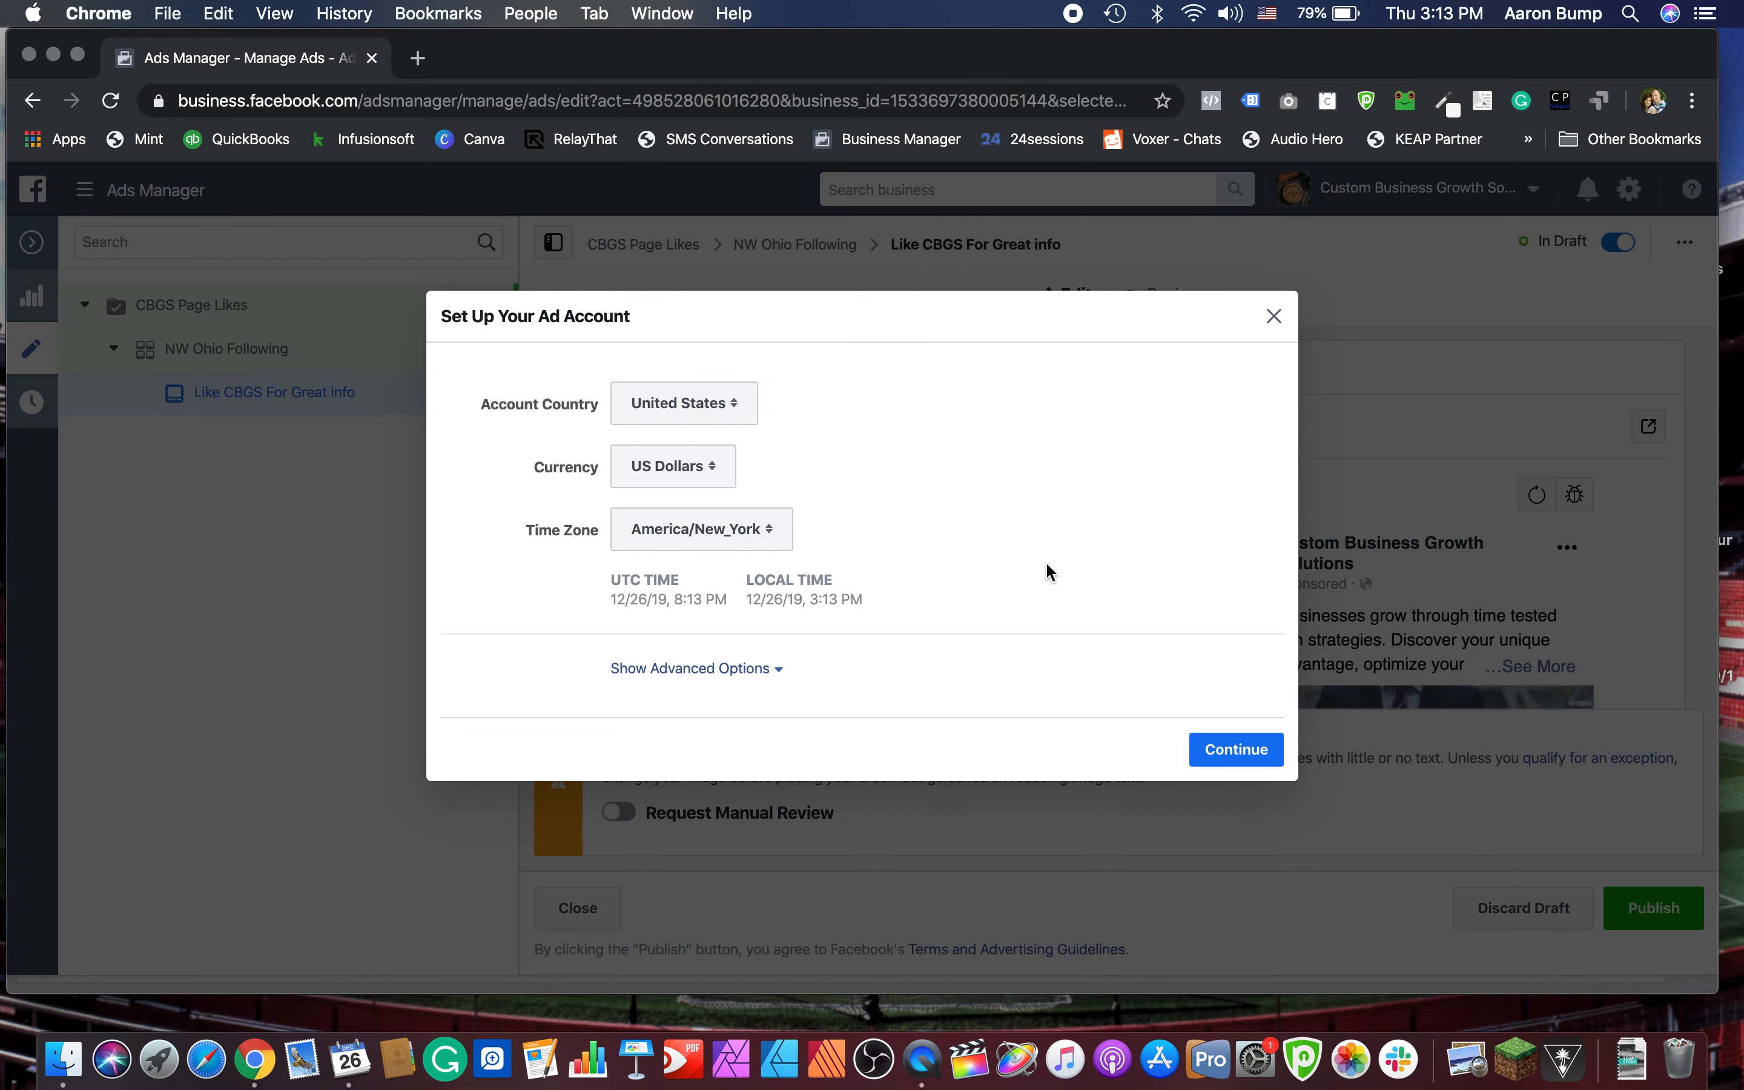
click(1267, 752)
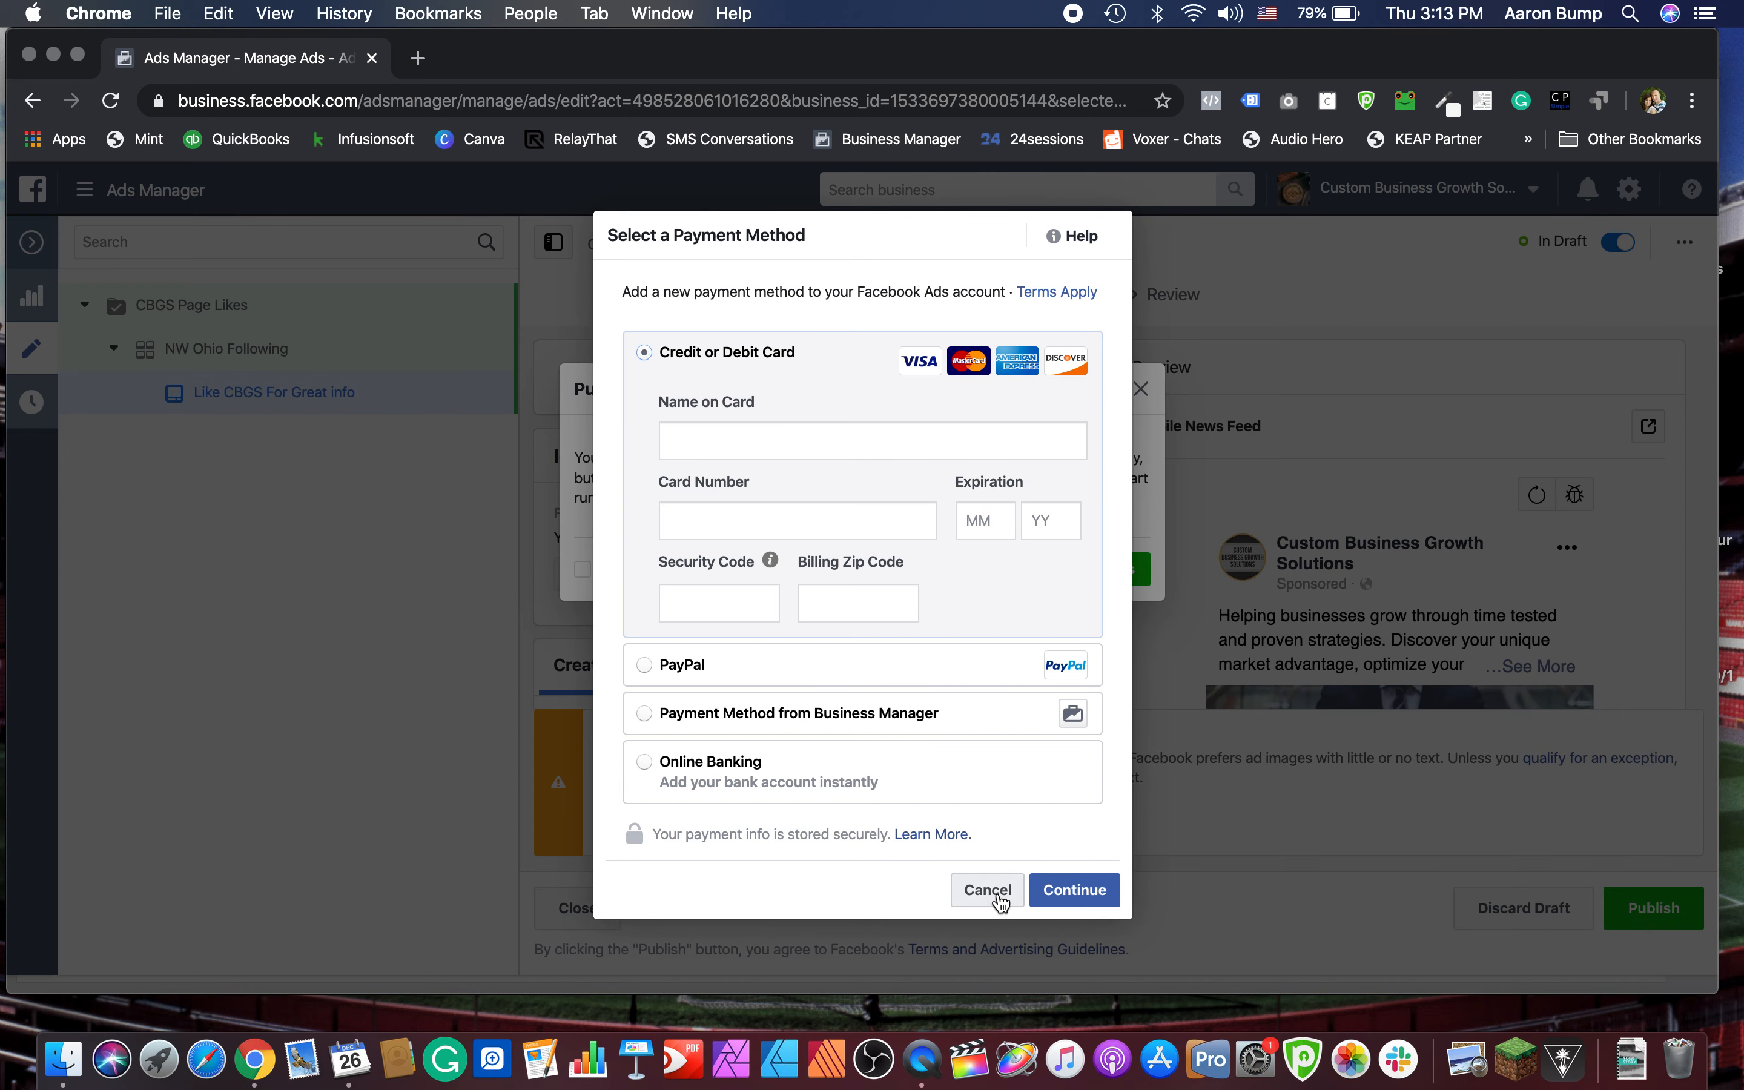
click(987, 890)
click(941, 571)
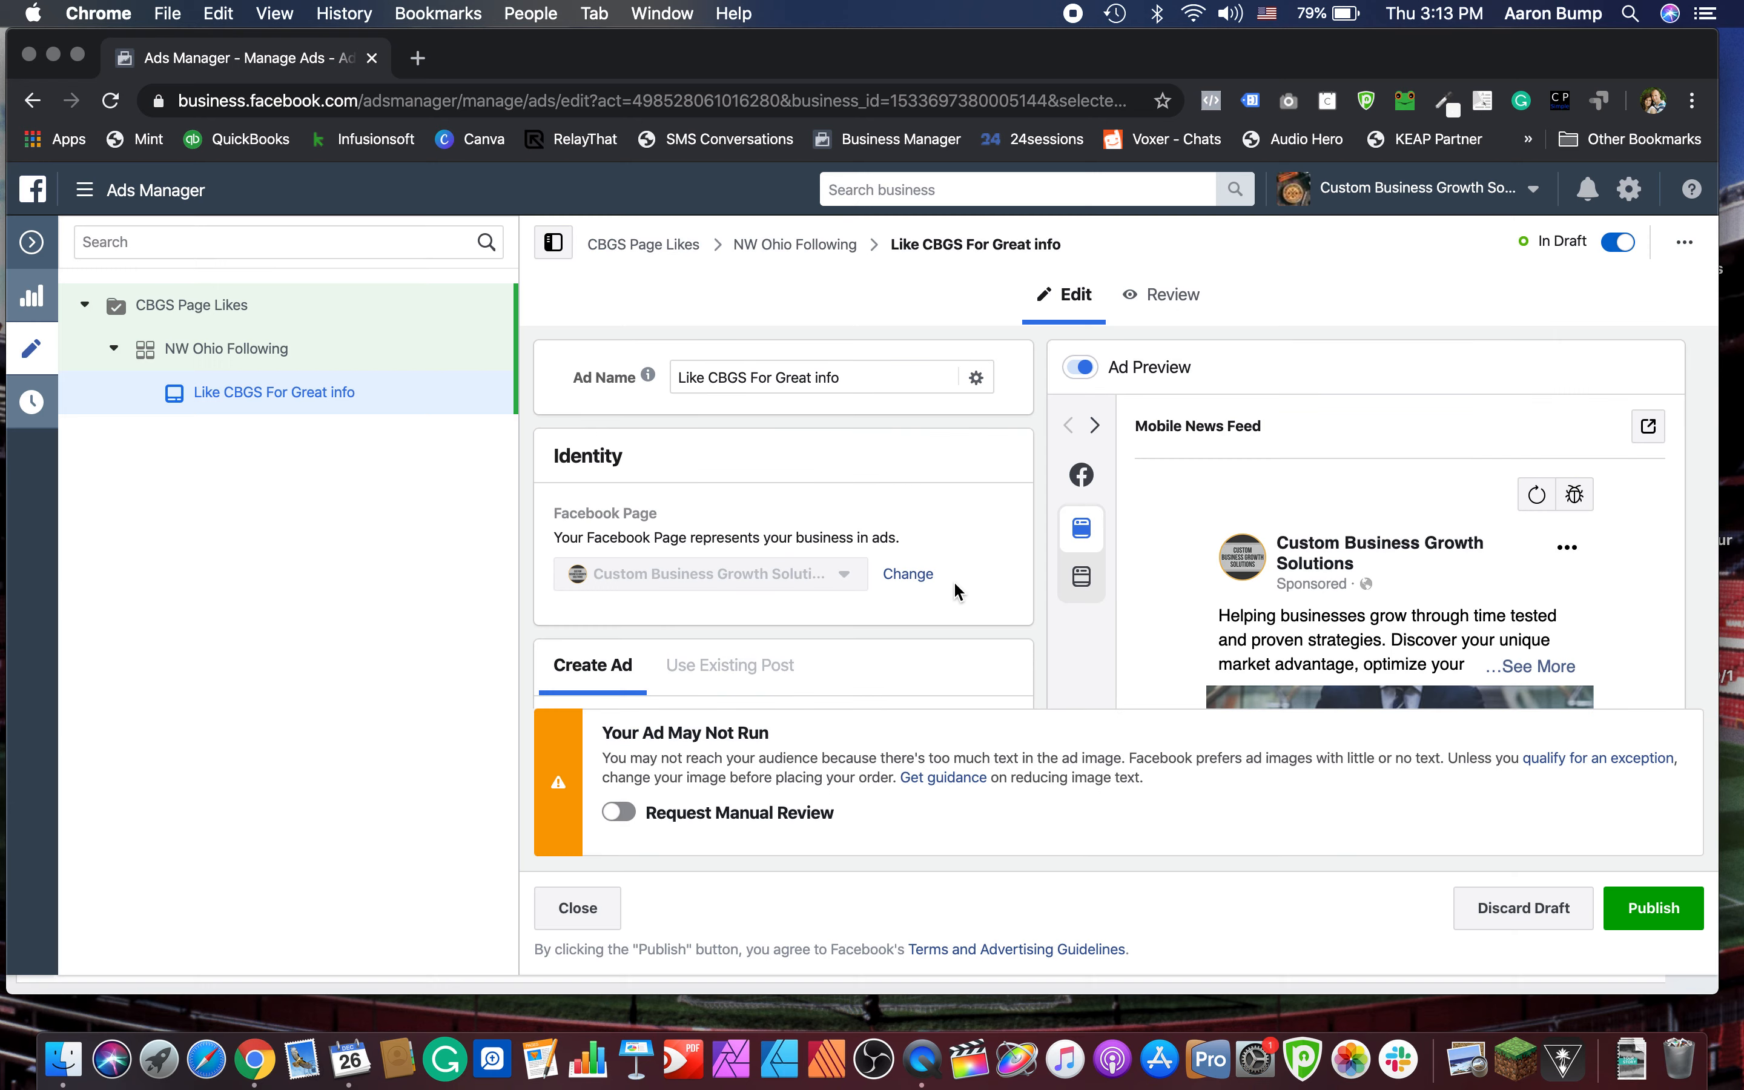
Step: Close the ad editor without publishing the draft items and choose not to be shown the publish reminder again
scroll(995, 640, down, 3)
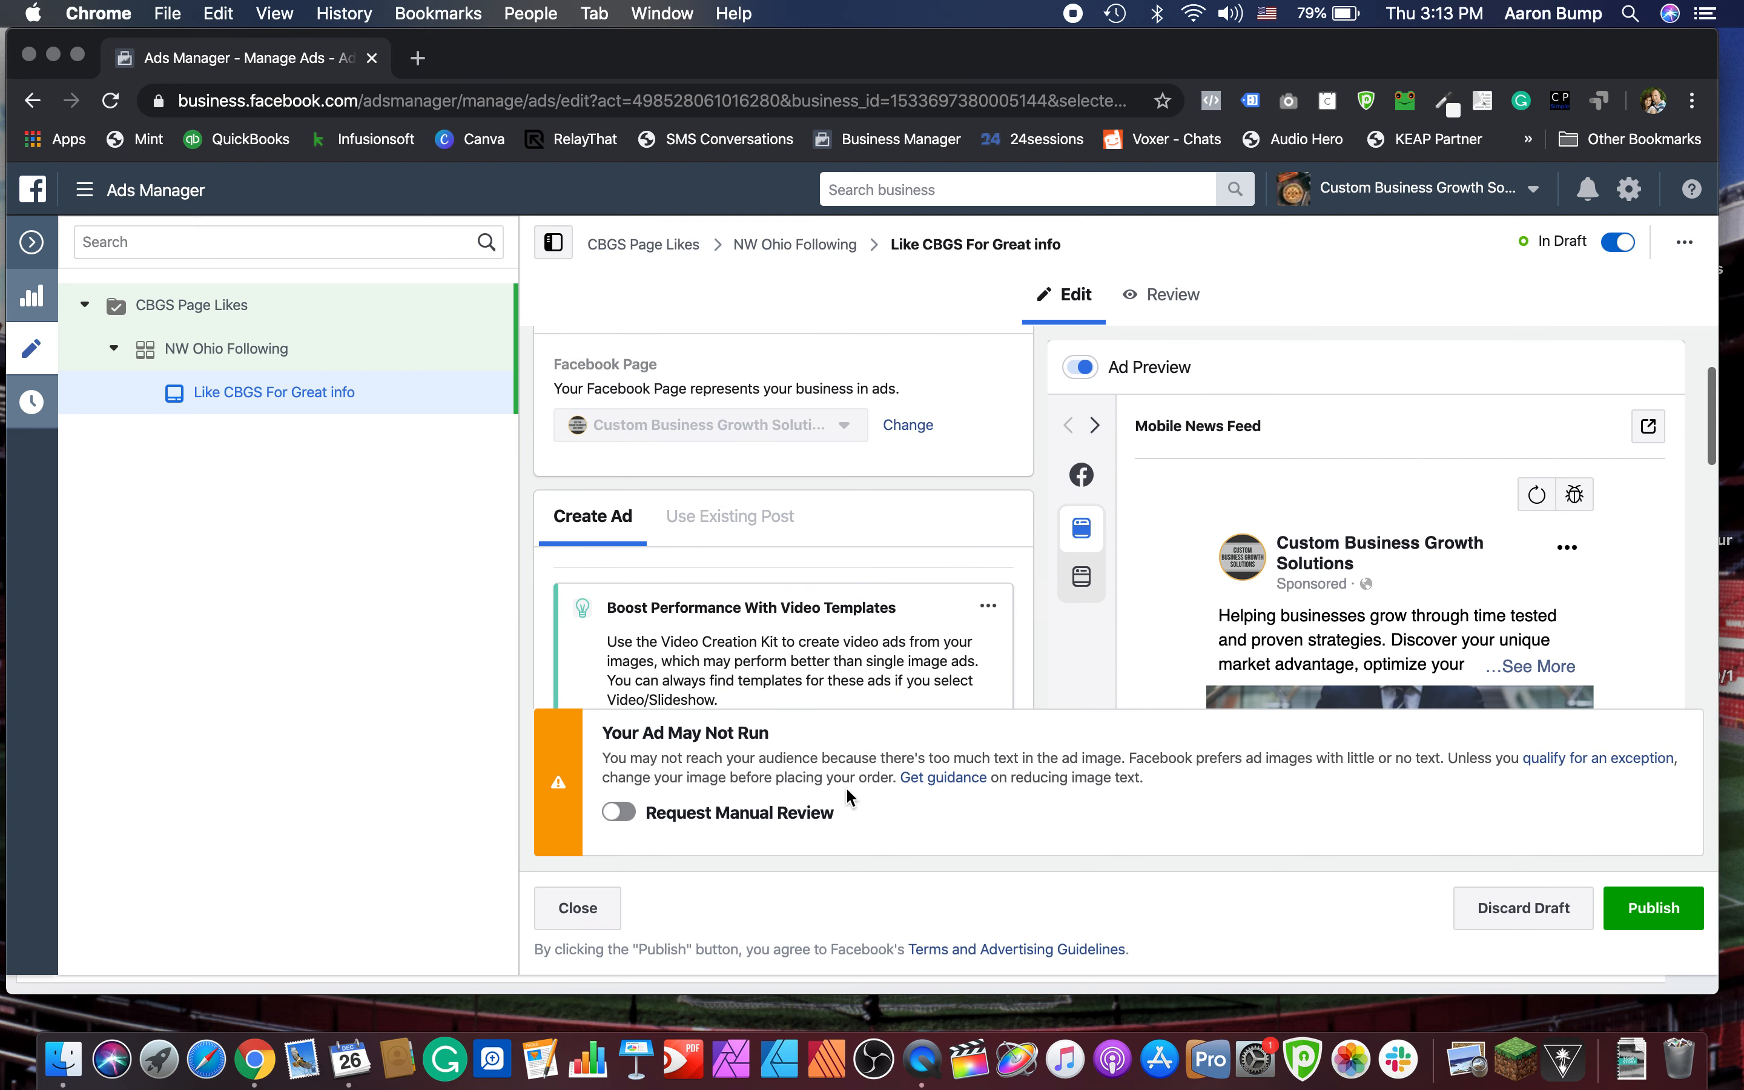
scroll(912, 672, up, 3)
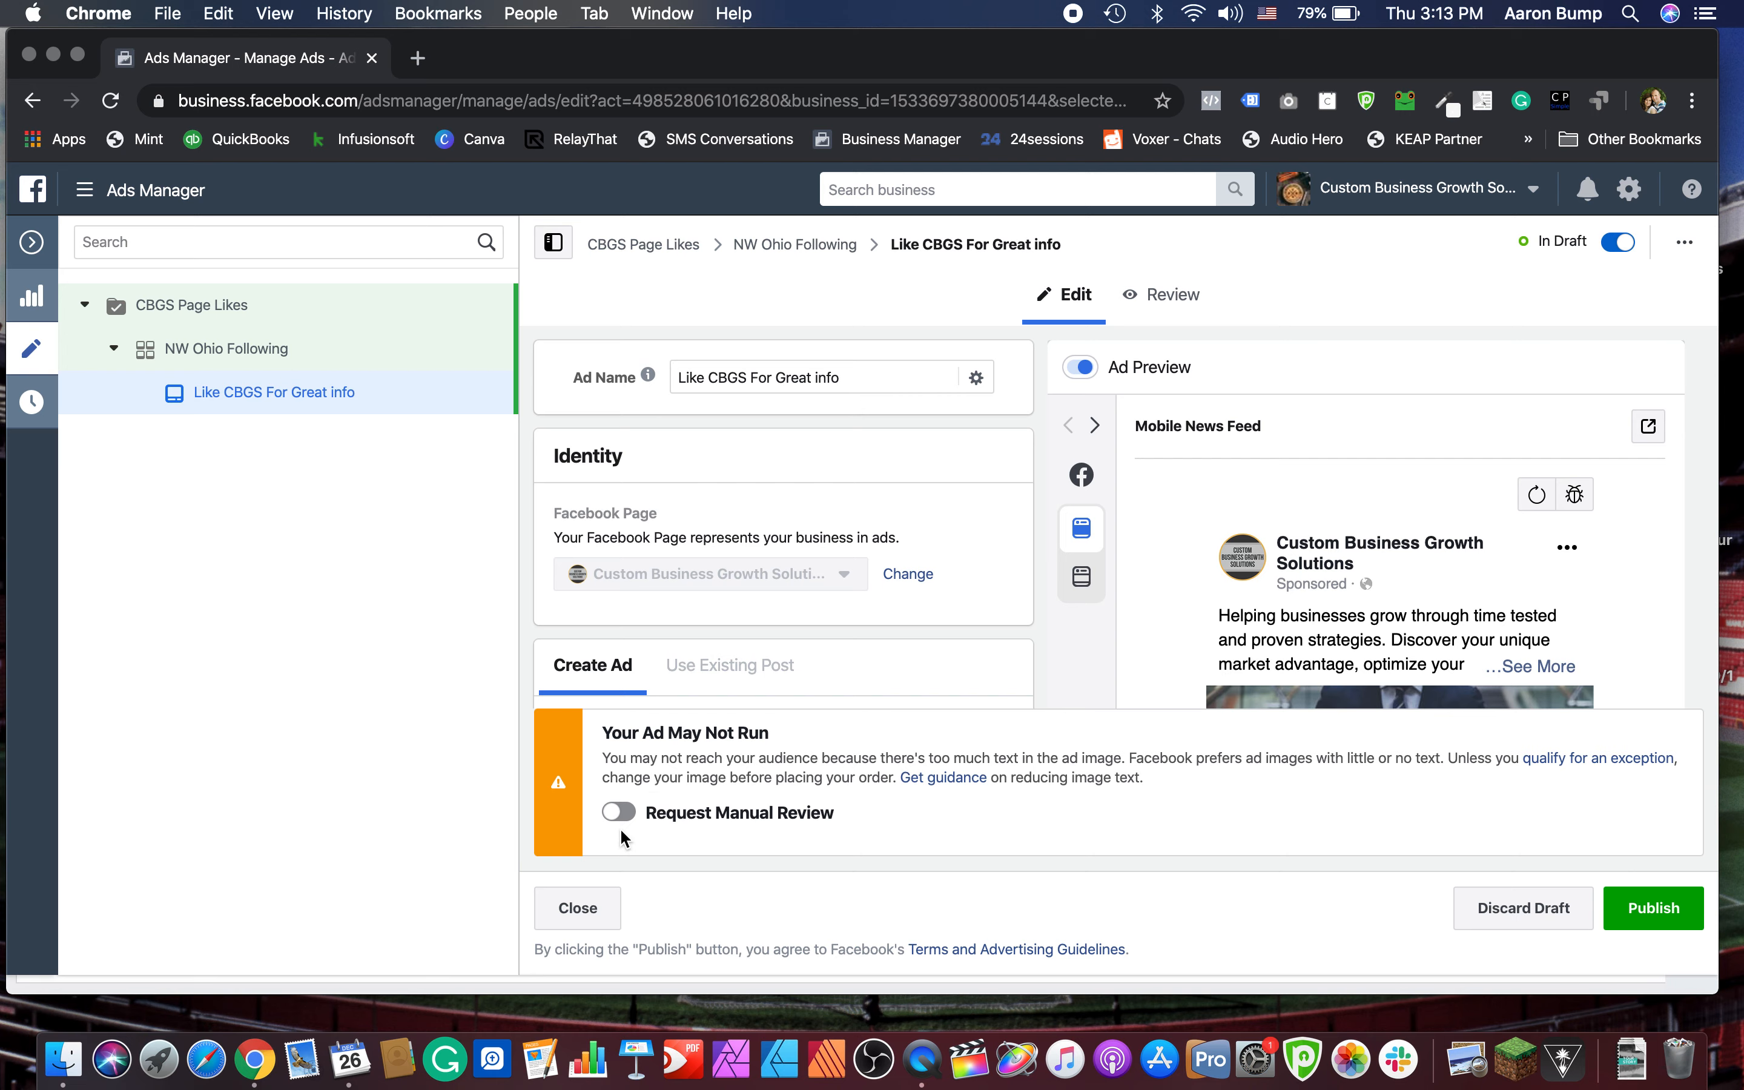
click(579, 906)
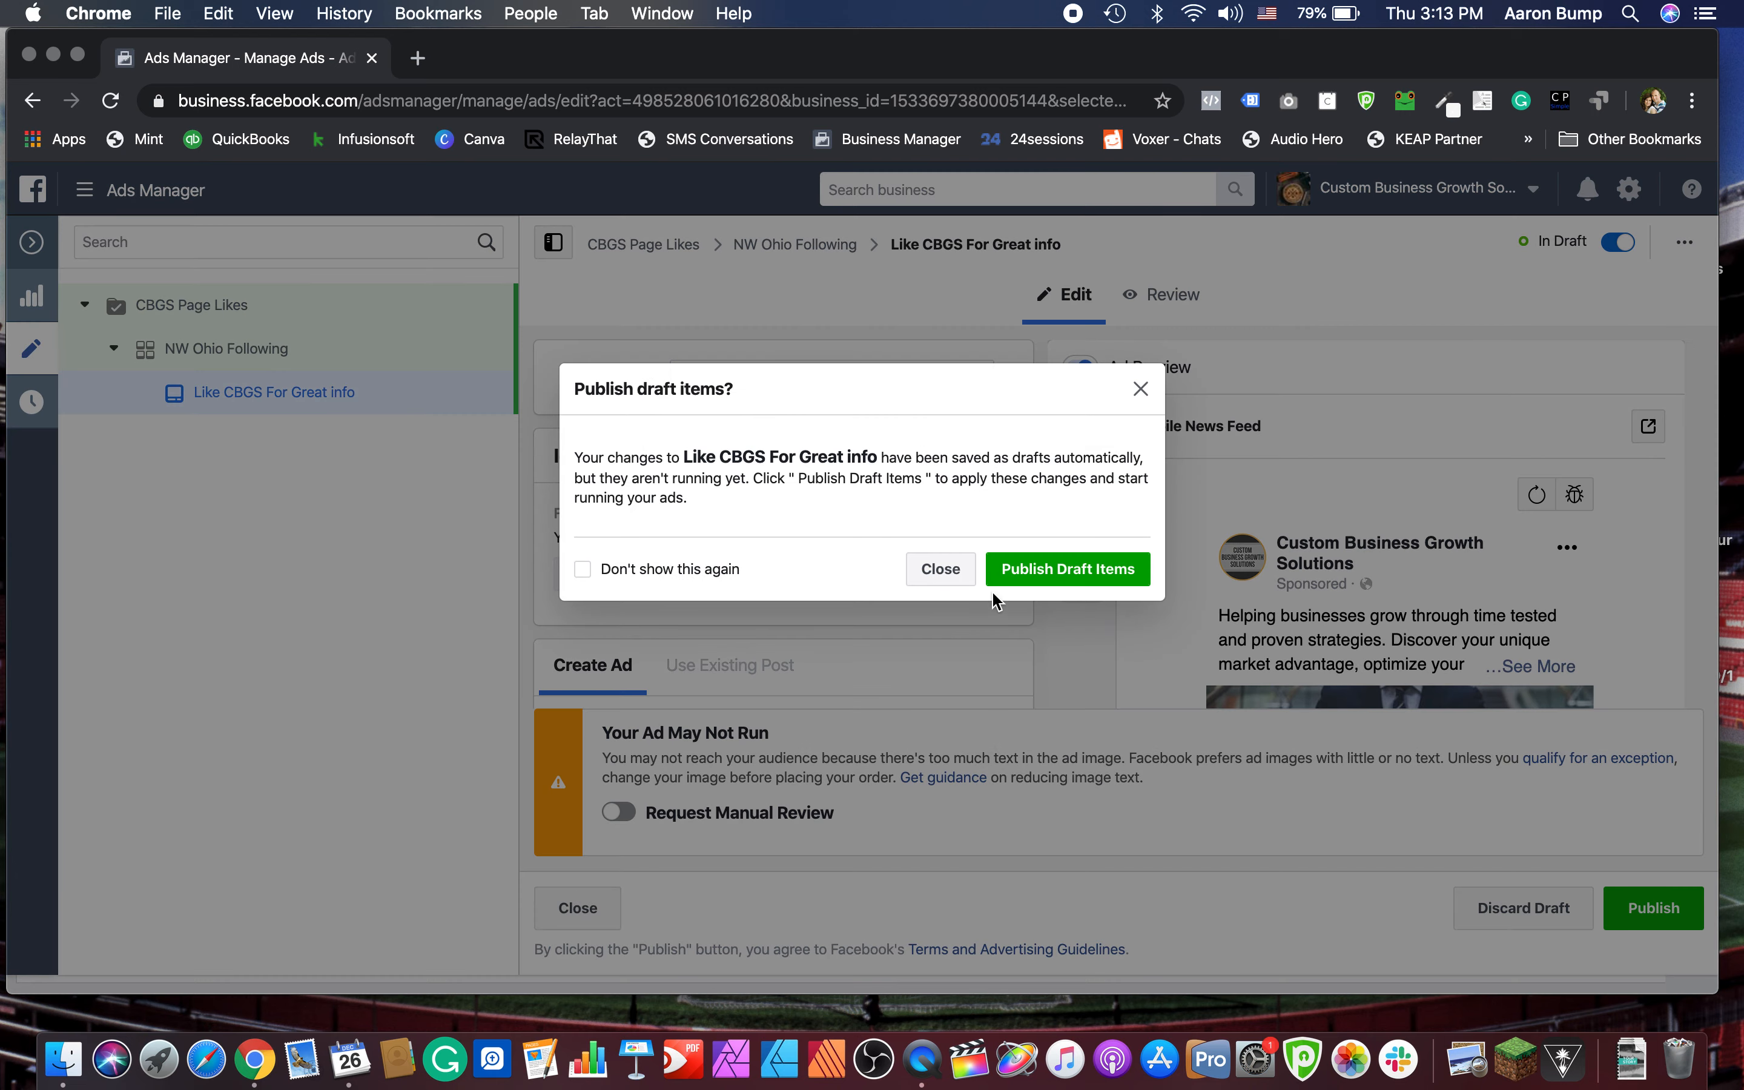
click(708, 569)
click(929, 573)
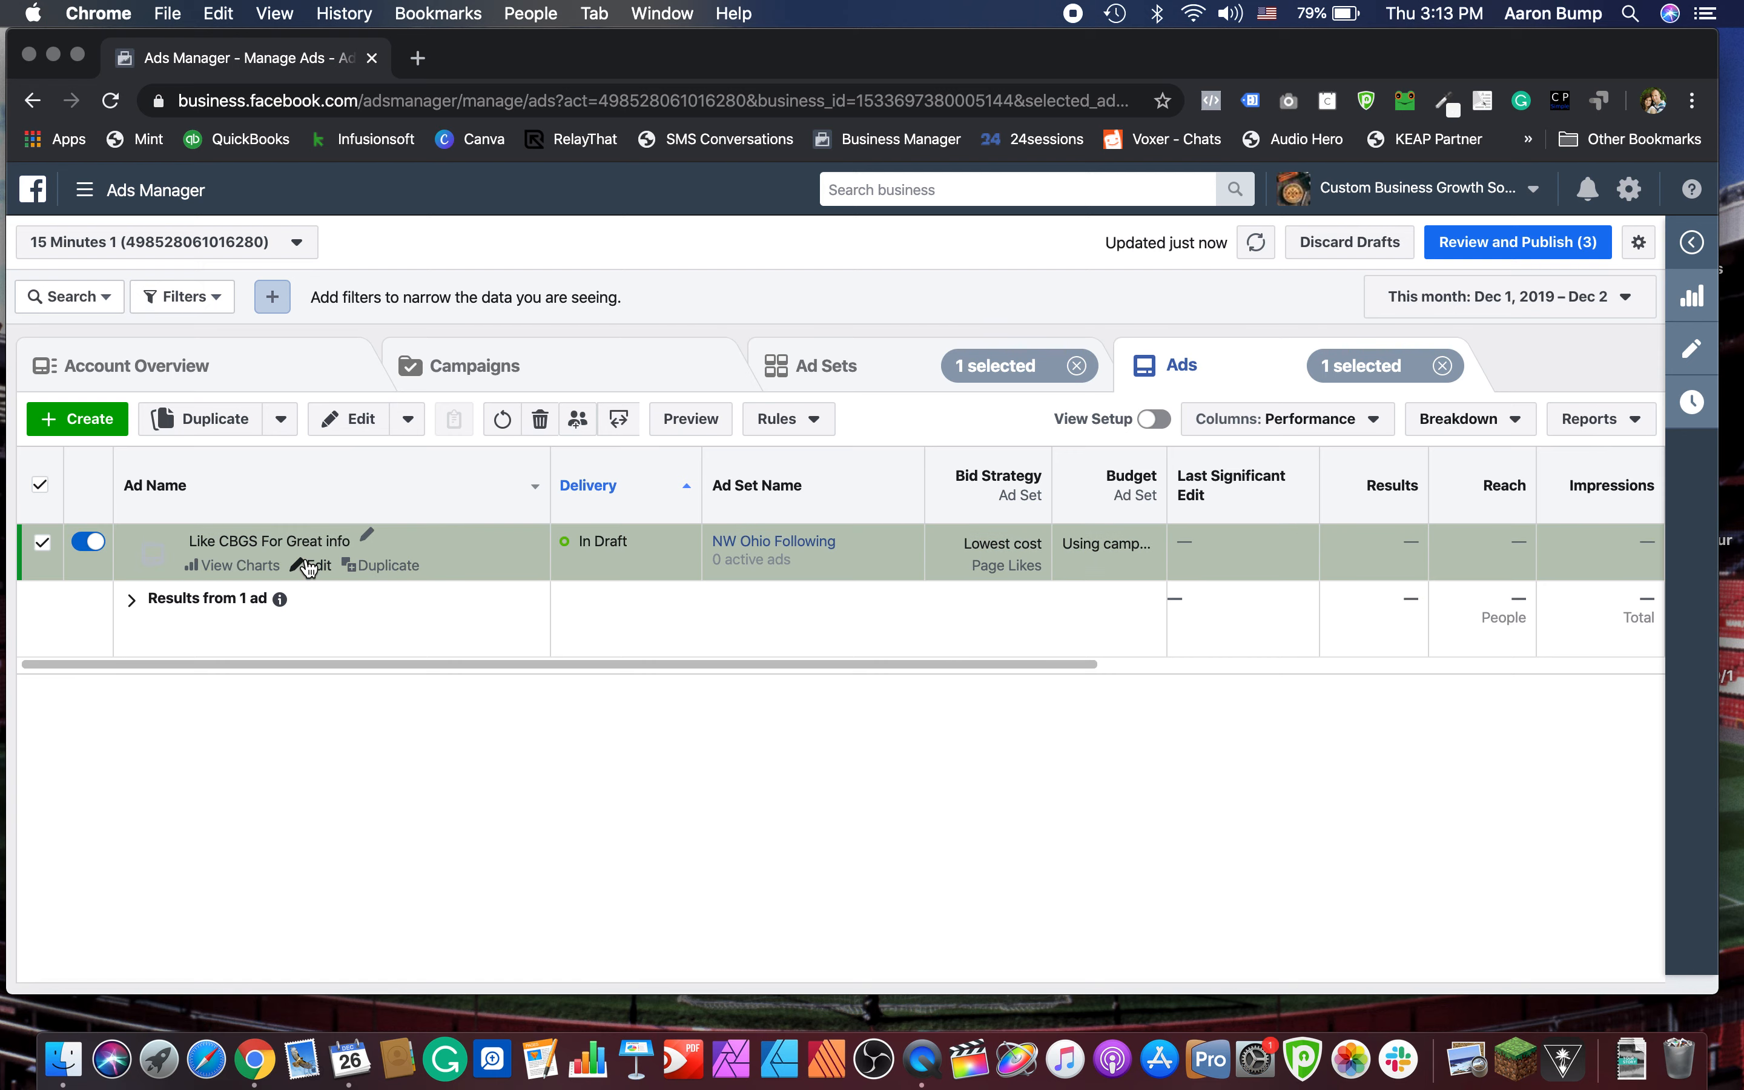
Step: Open the Like CBGS For Great info ad for editing and review its name, Facebook Page identity, creative section and preview
click(307, 564)
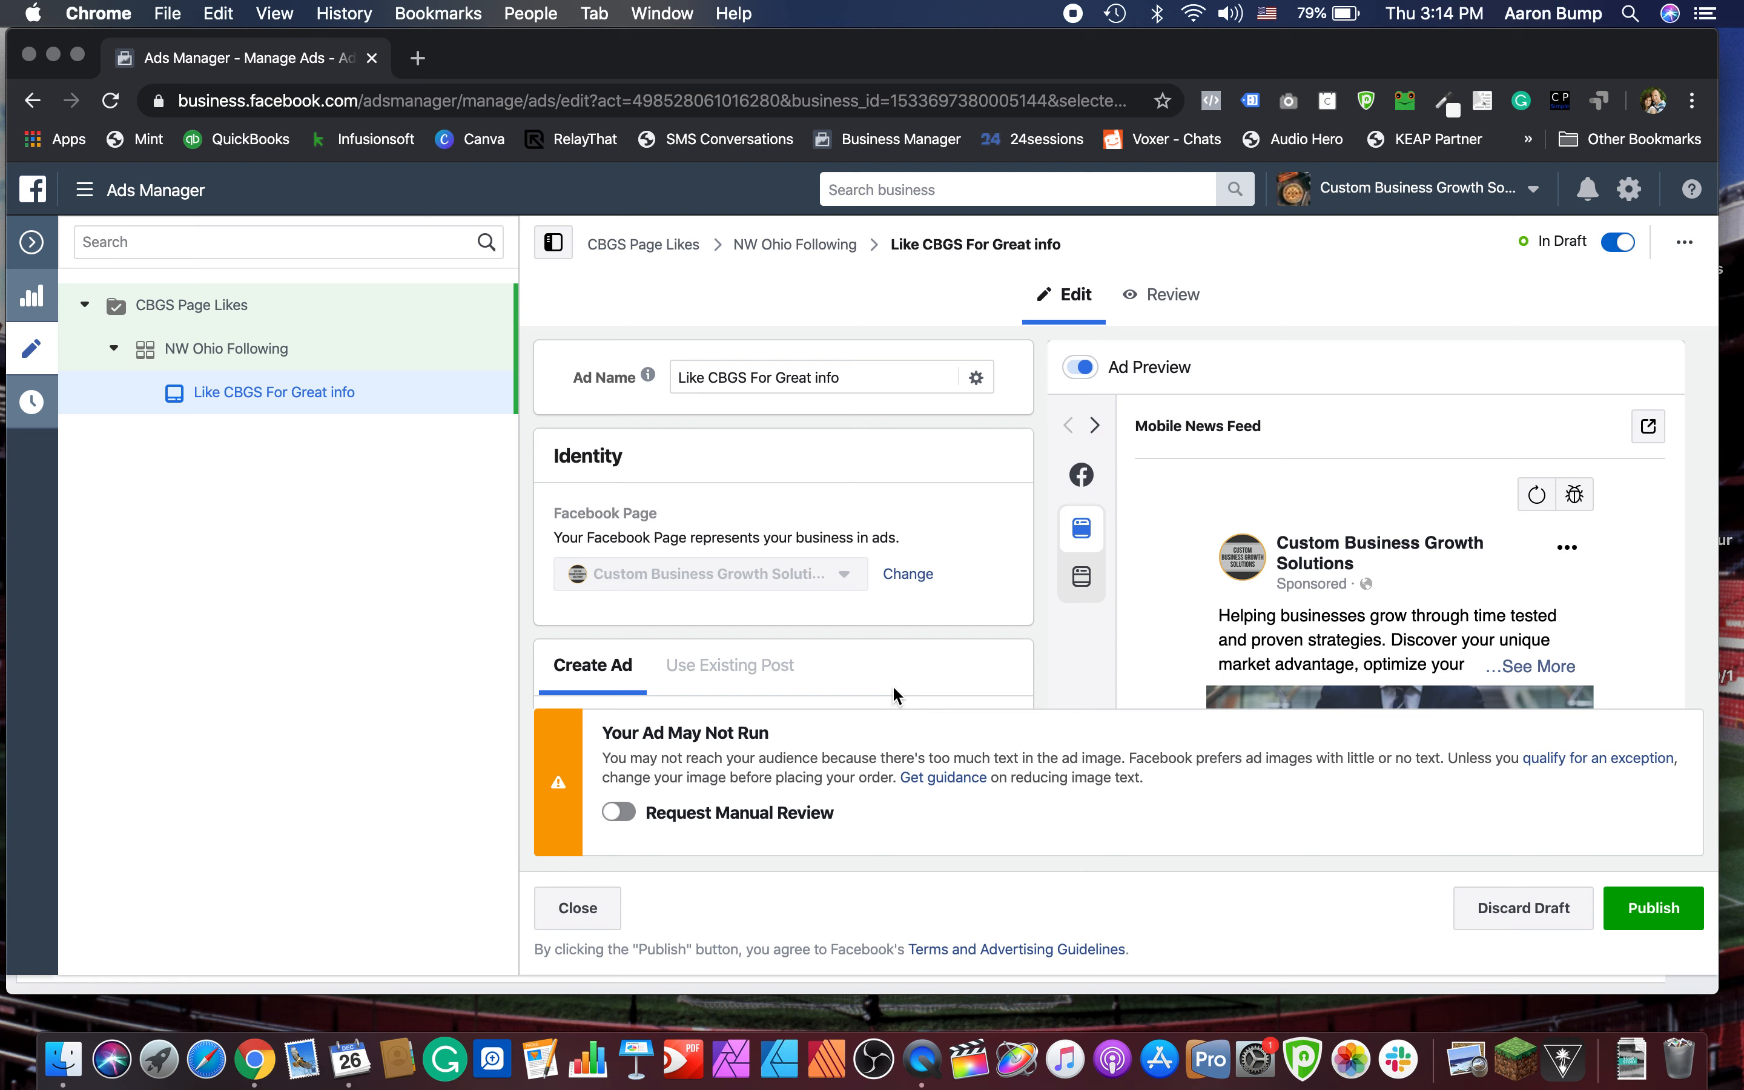
scroll(892, 684, down, 3)
scroll(1358, 577, down, 3)
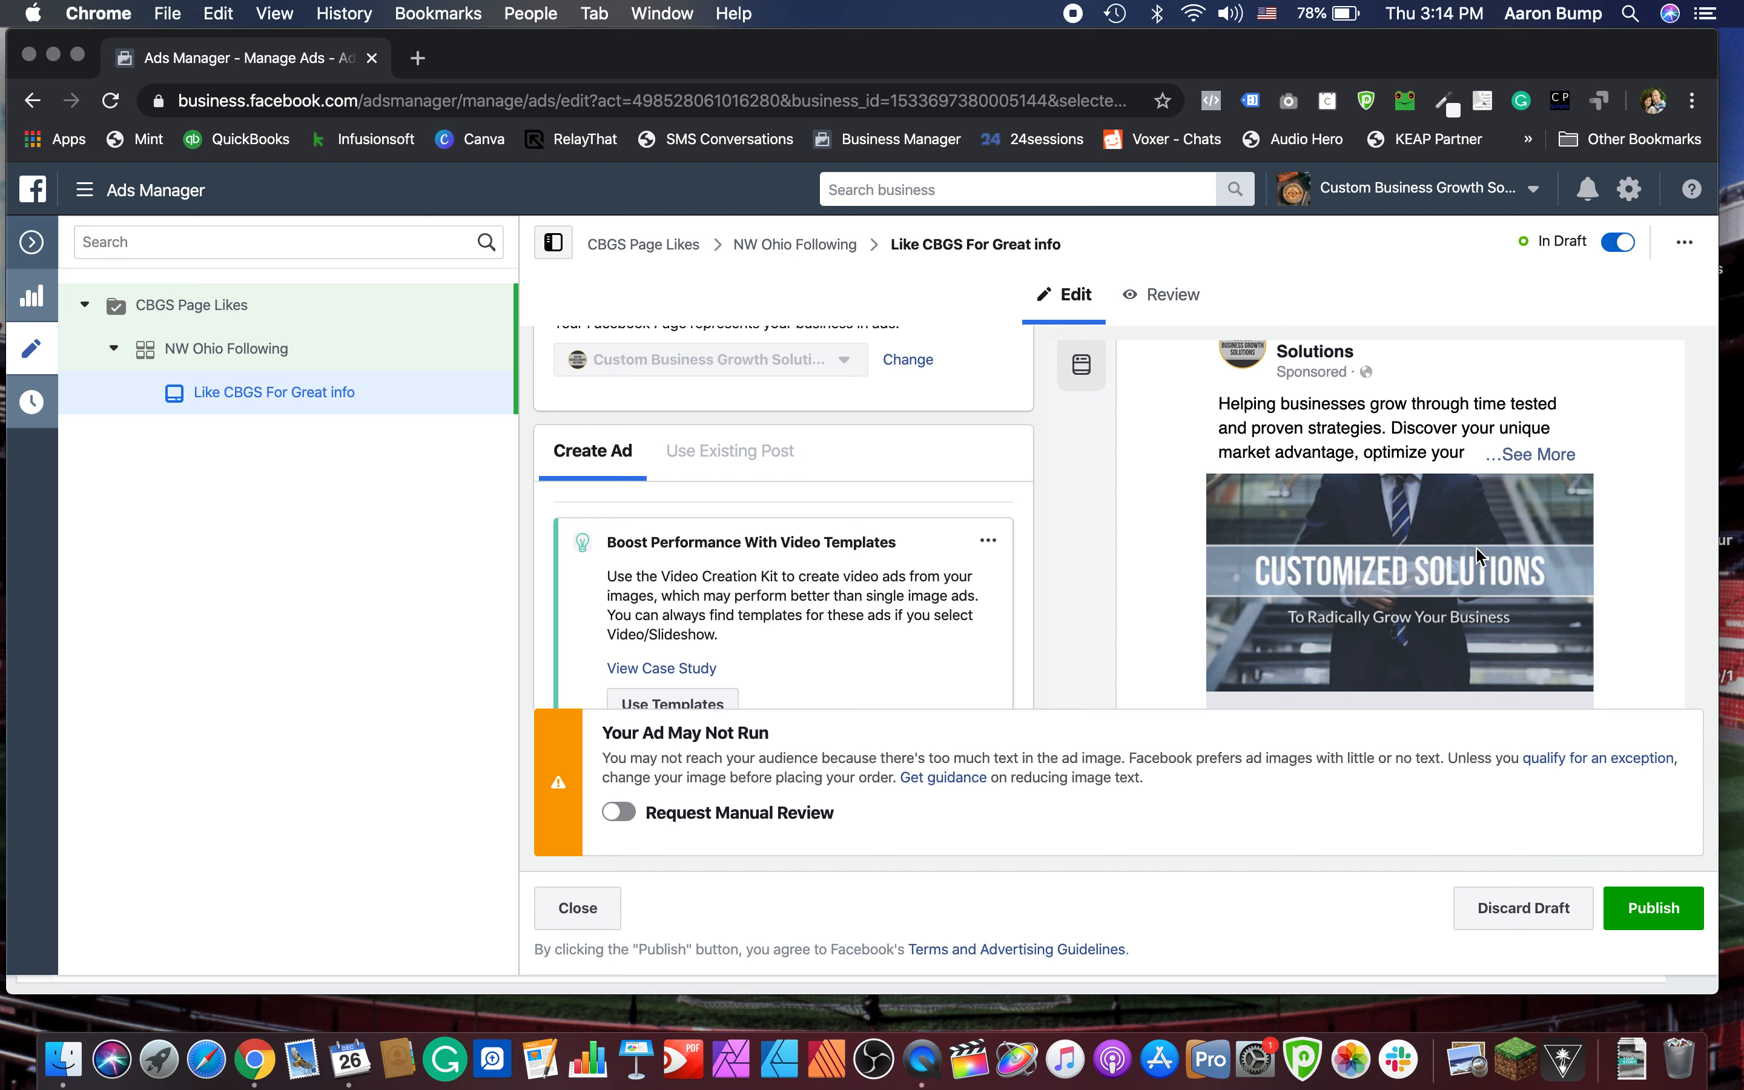
scroll(899, 574, down, 5)
scroll(900, 574, up, 8)
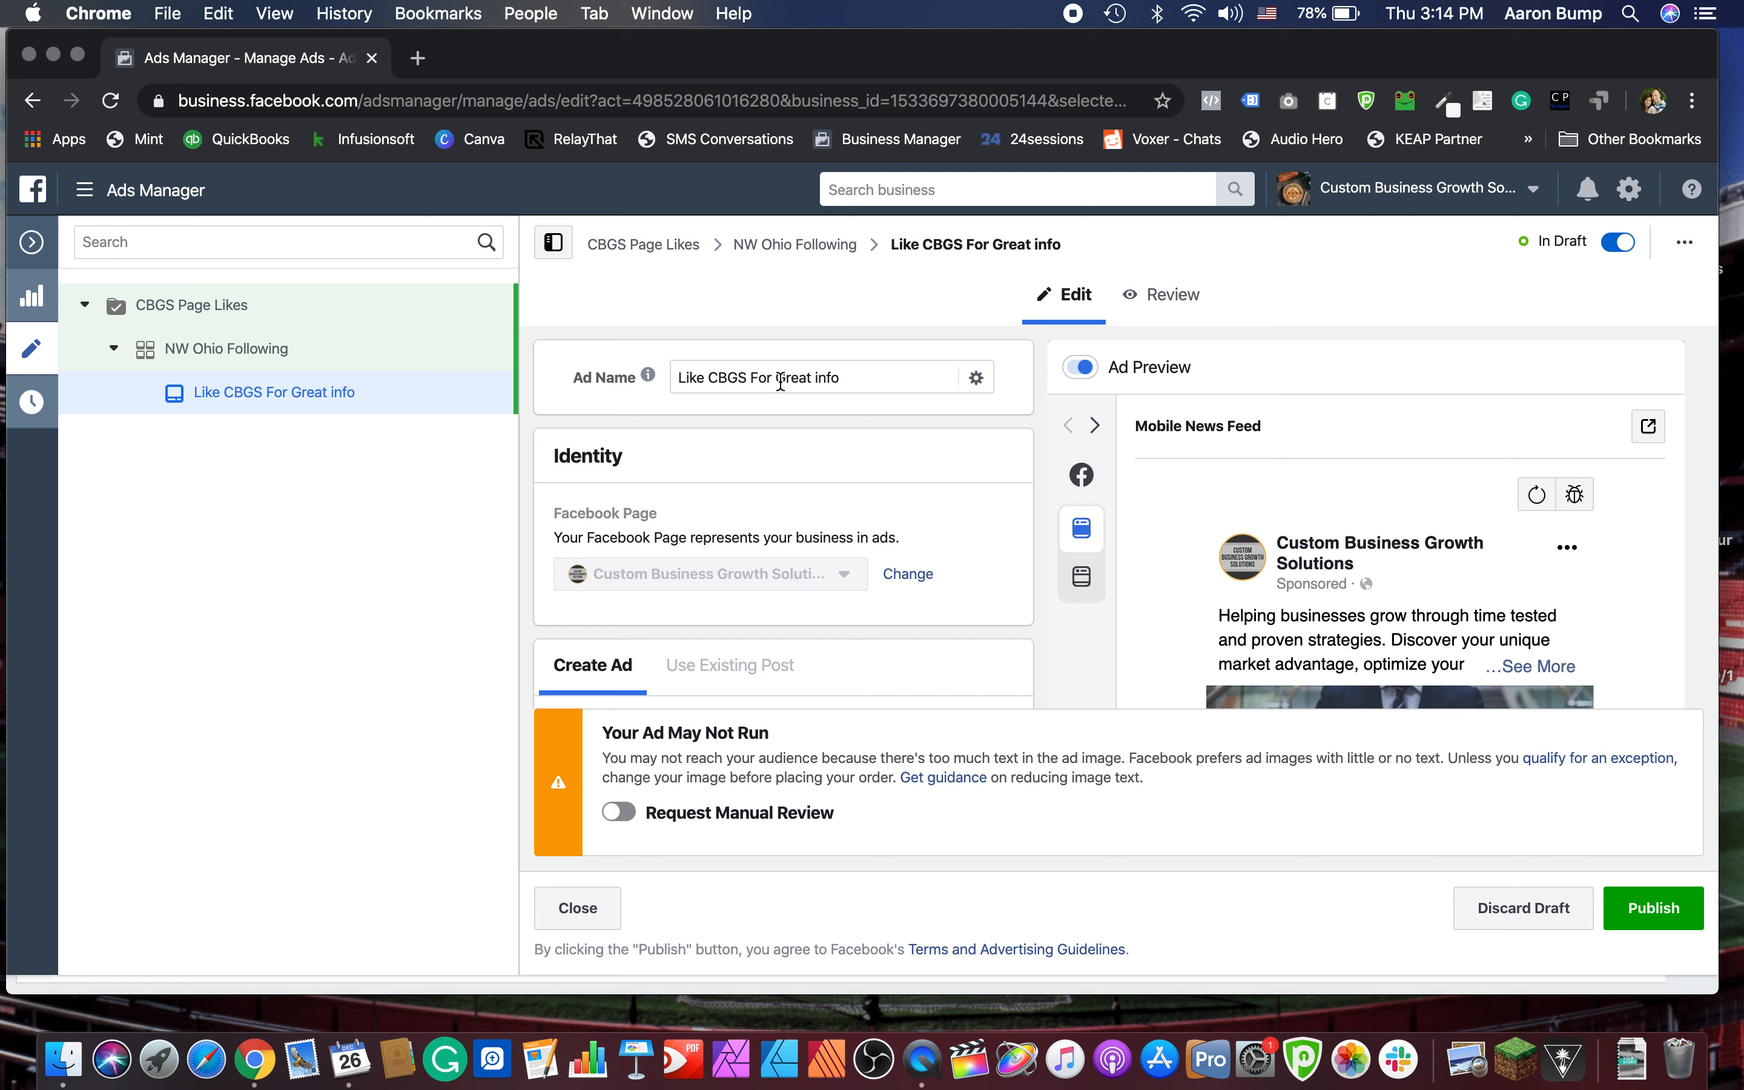
scroll(791, 480, down, 3)
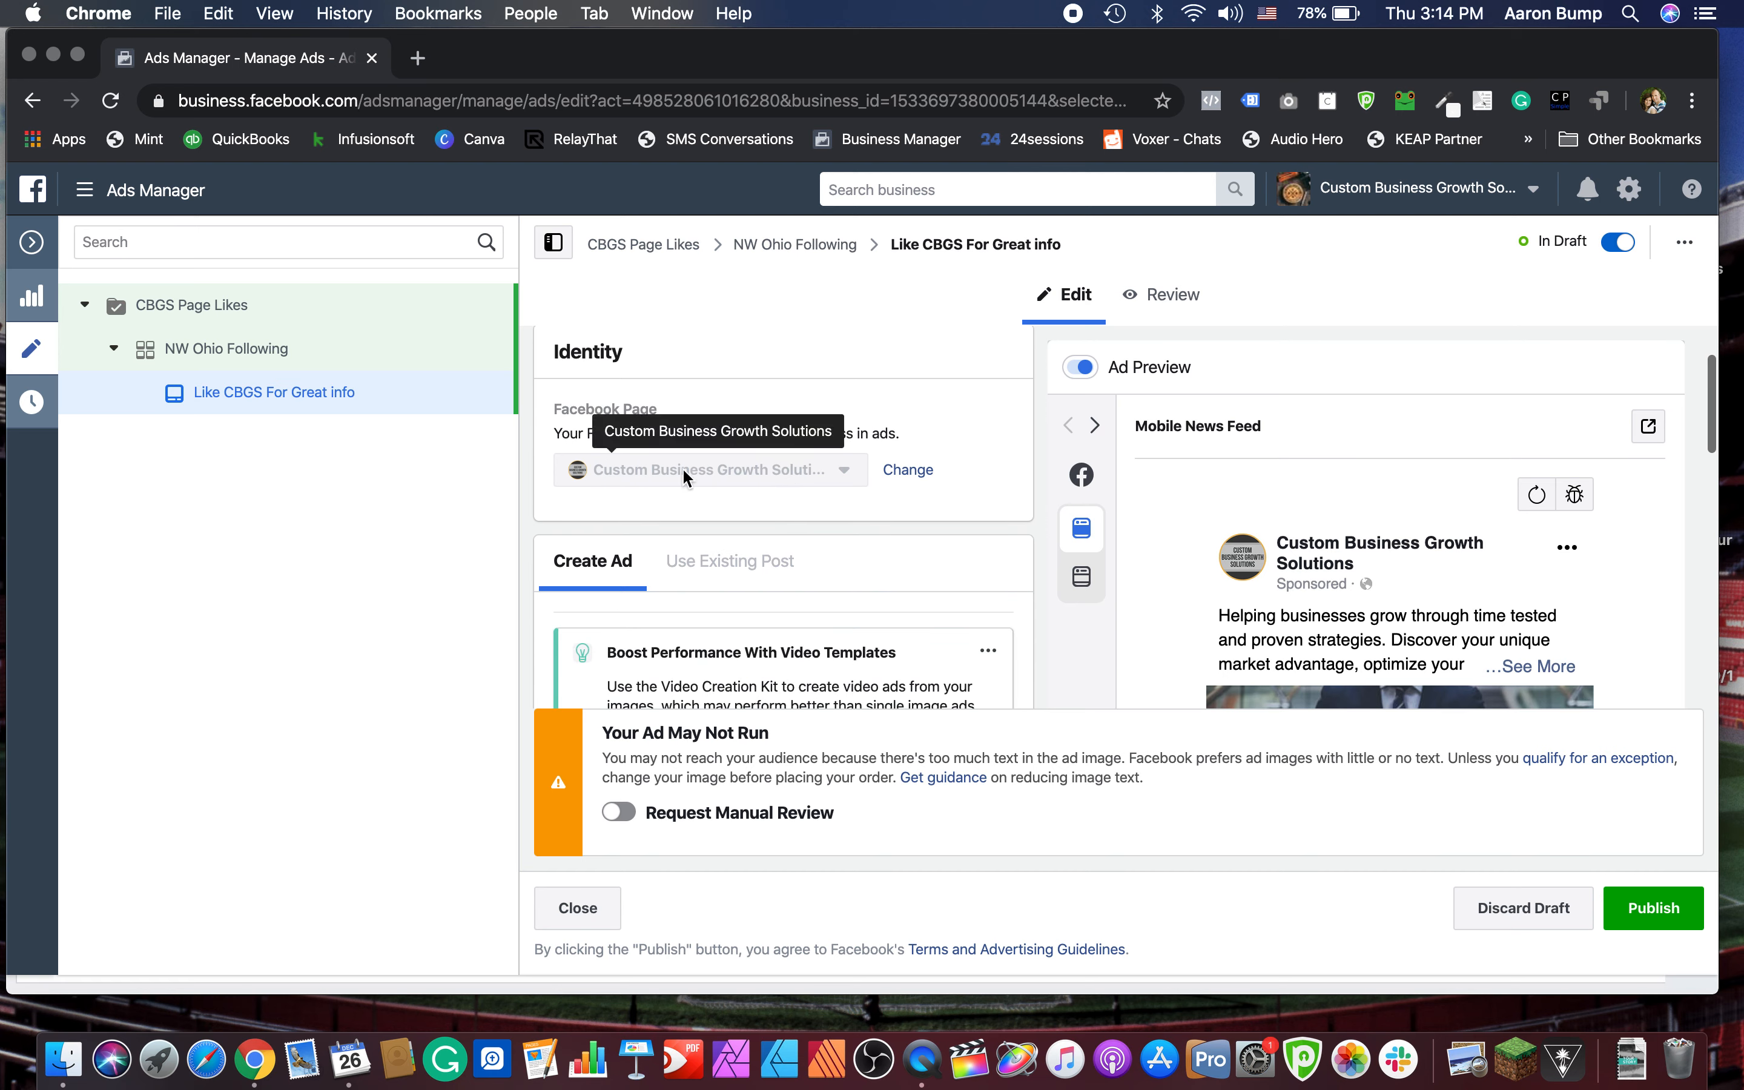
scroll(757, 508, down, 10)
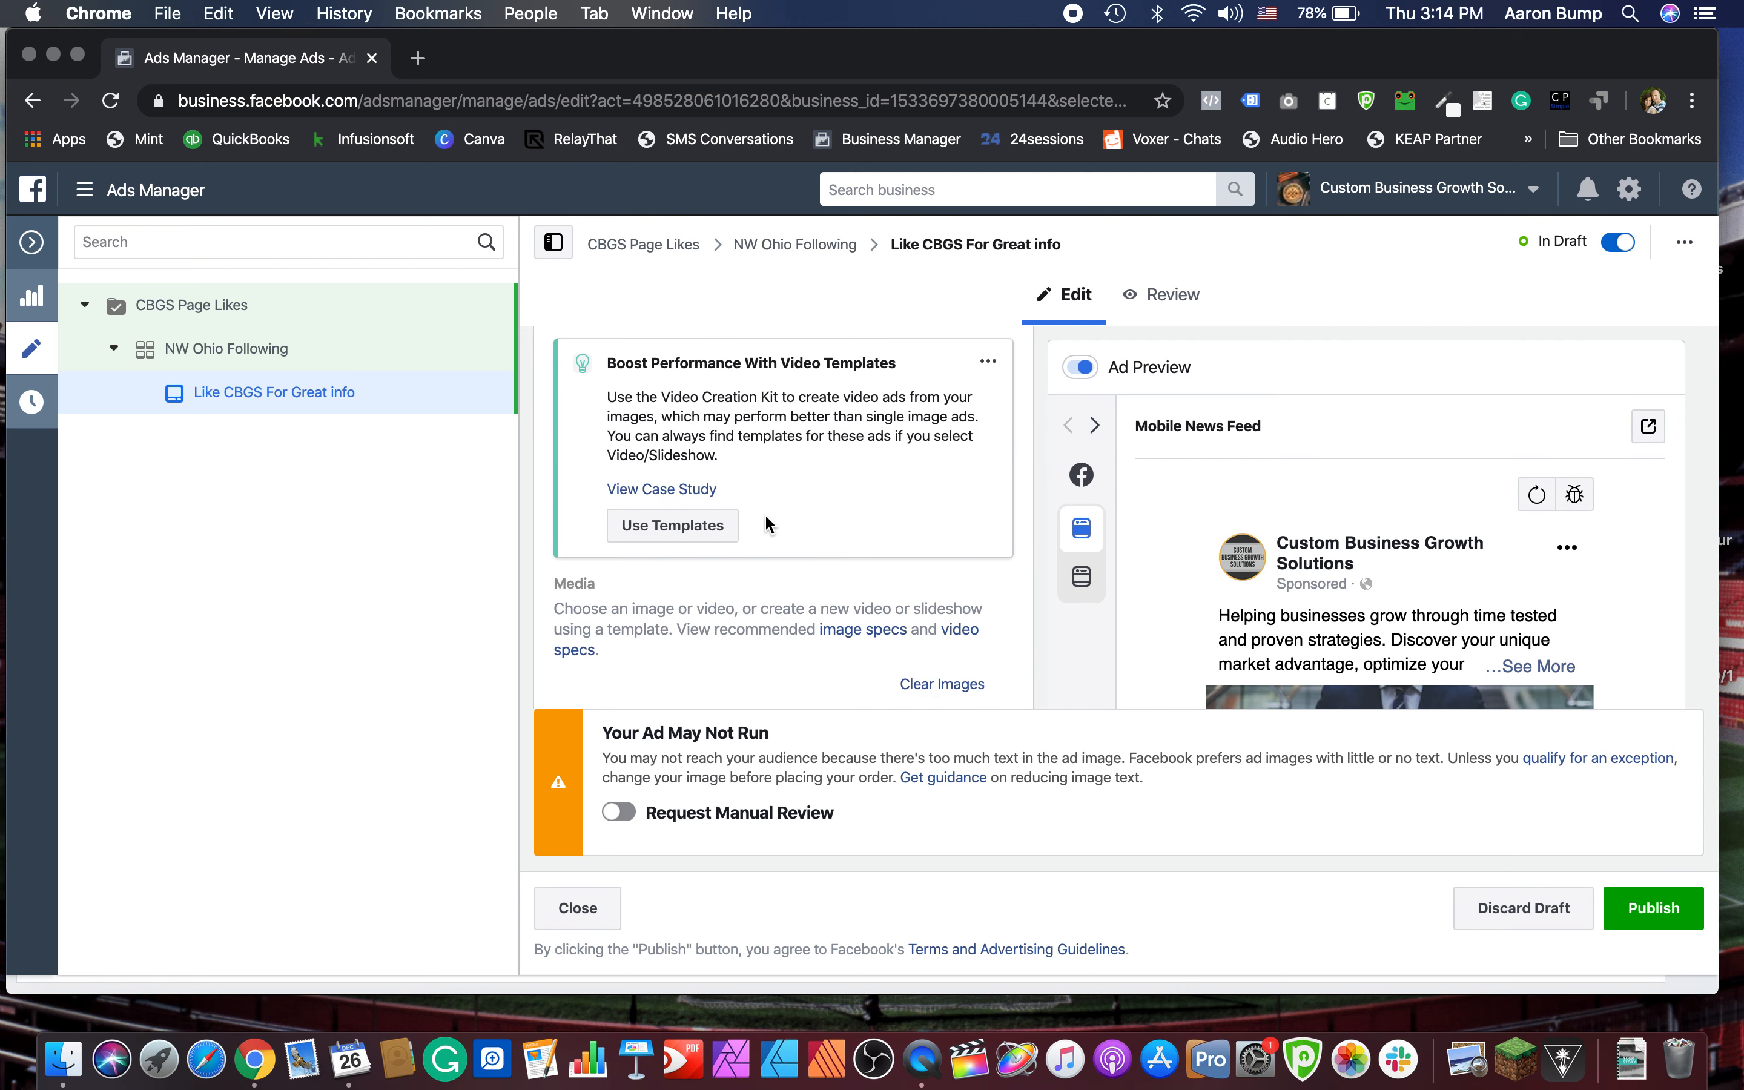
scroll(767, 515, up, 1)
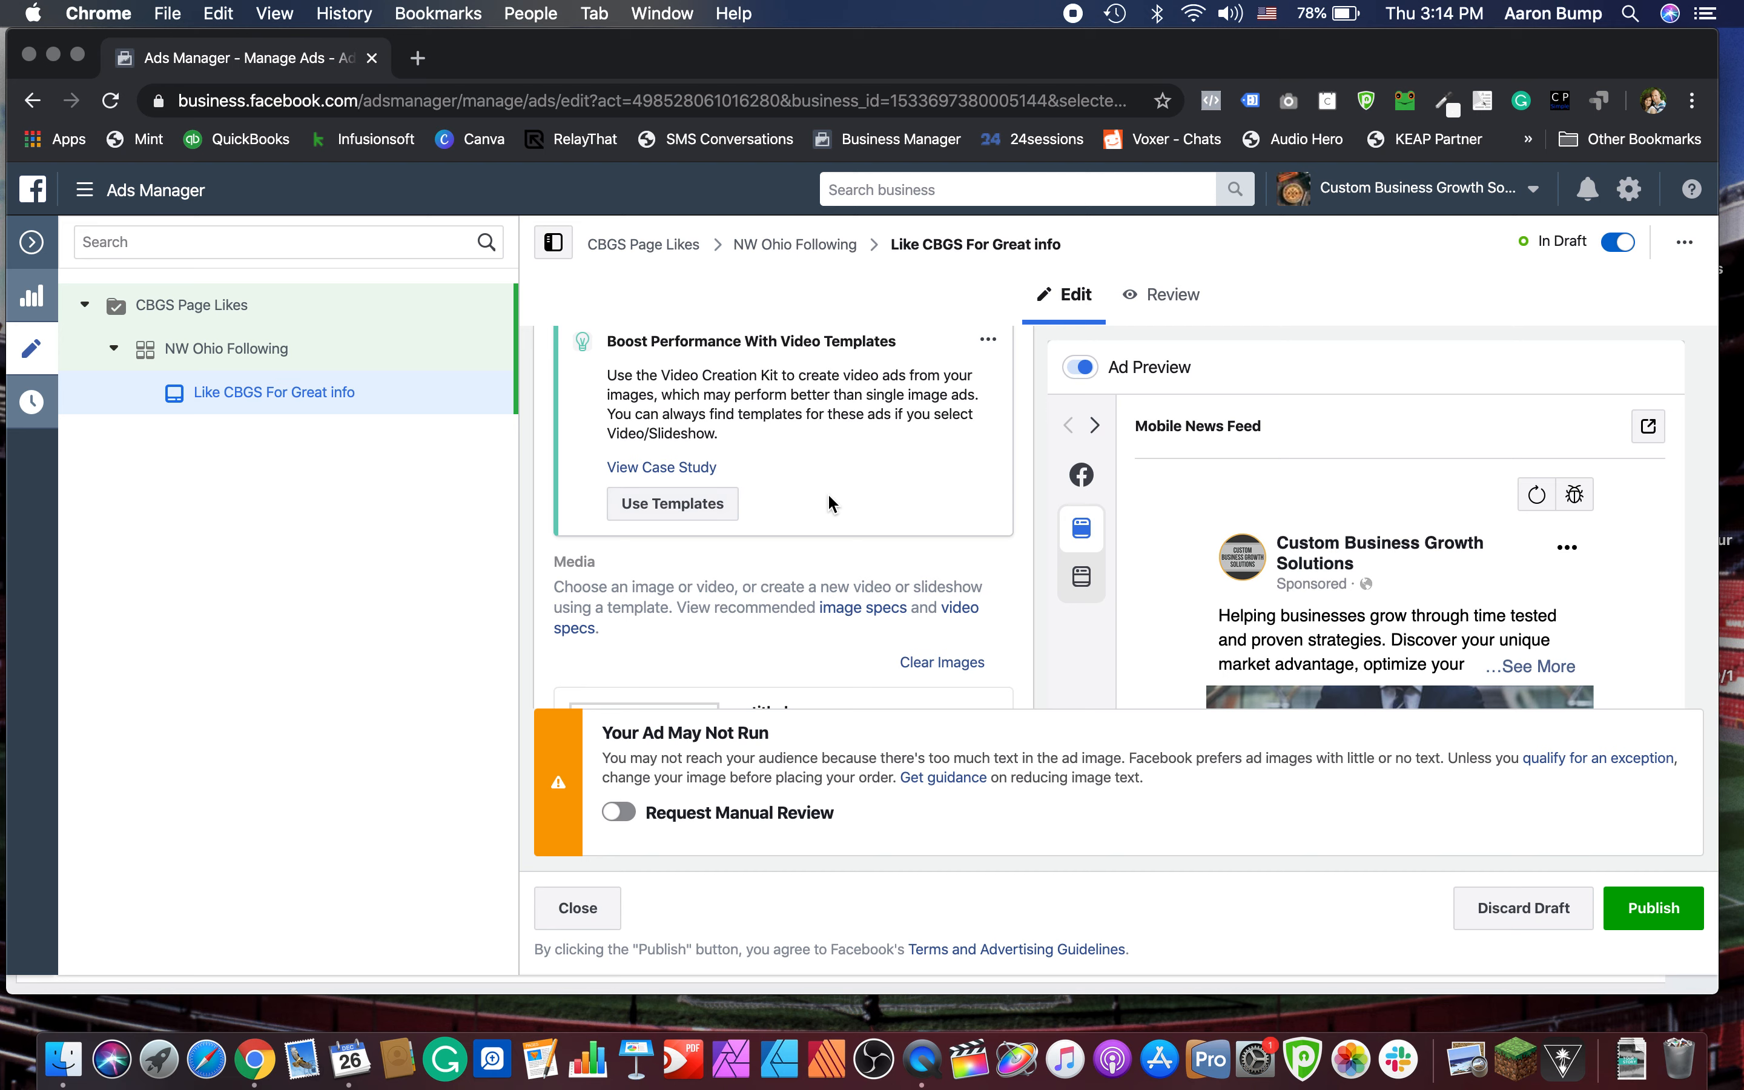
Step: Replace the ad's image with the 1198 × 668 photo of two businessmen from the Facebook Page's images
scroll(829, 493, down, 5)
scroll(843, 493, down, 3)
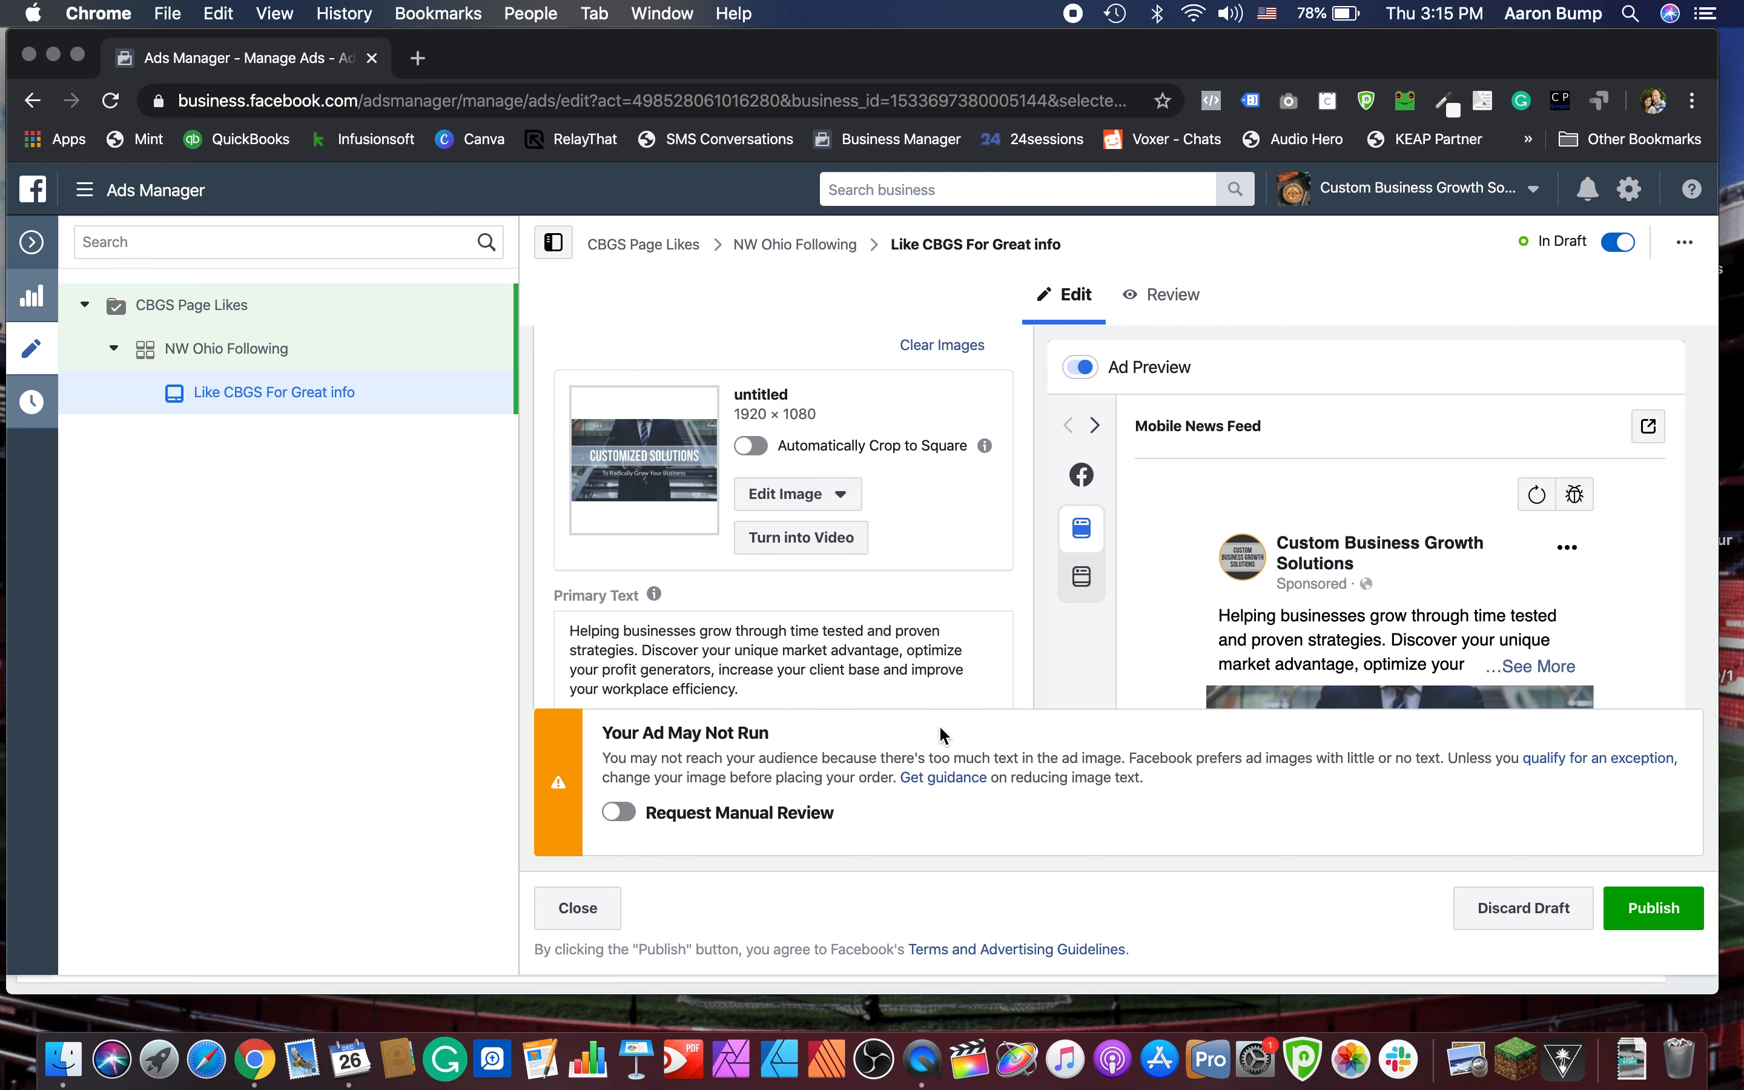
scroll(1173, 514, down, 4)
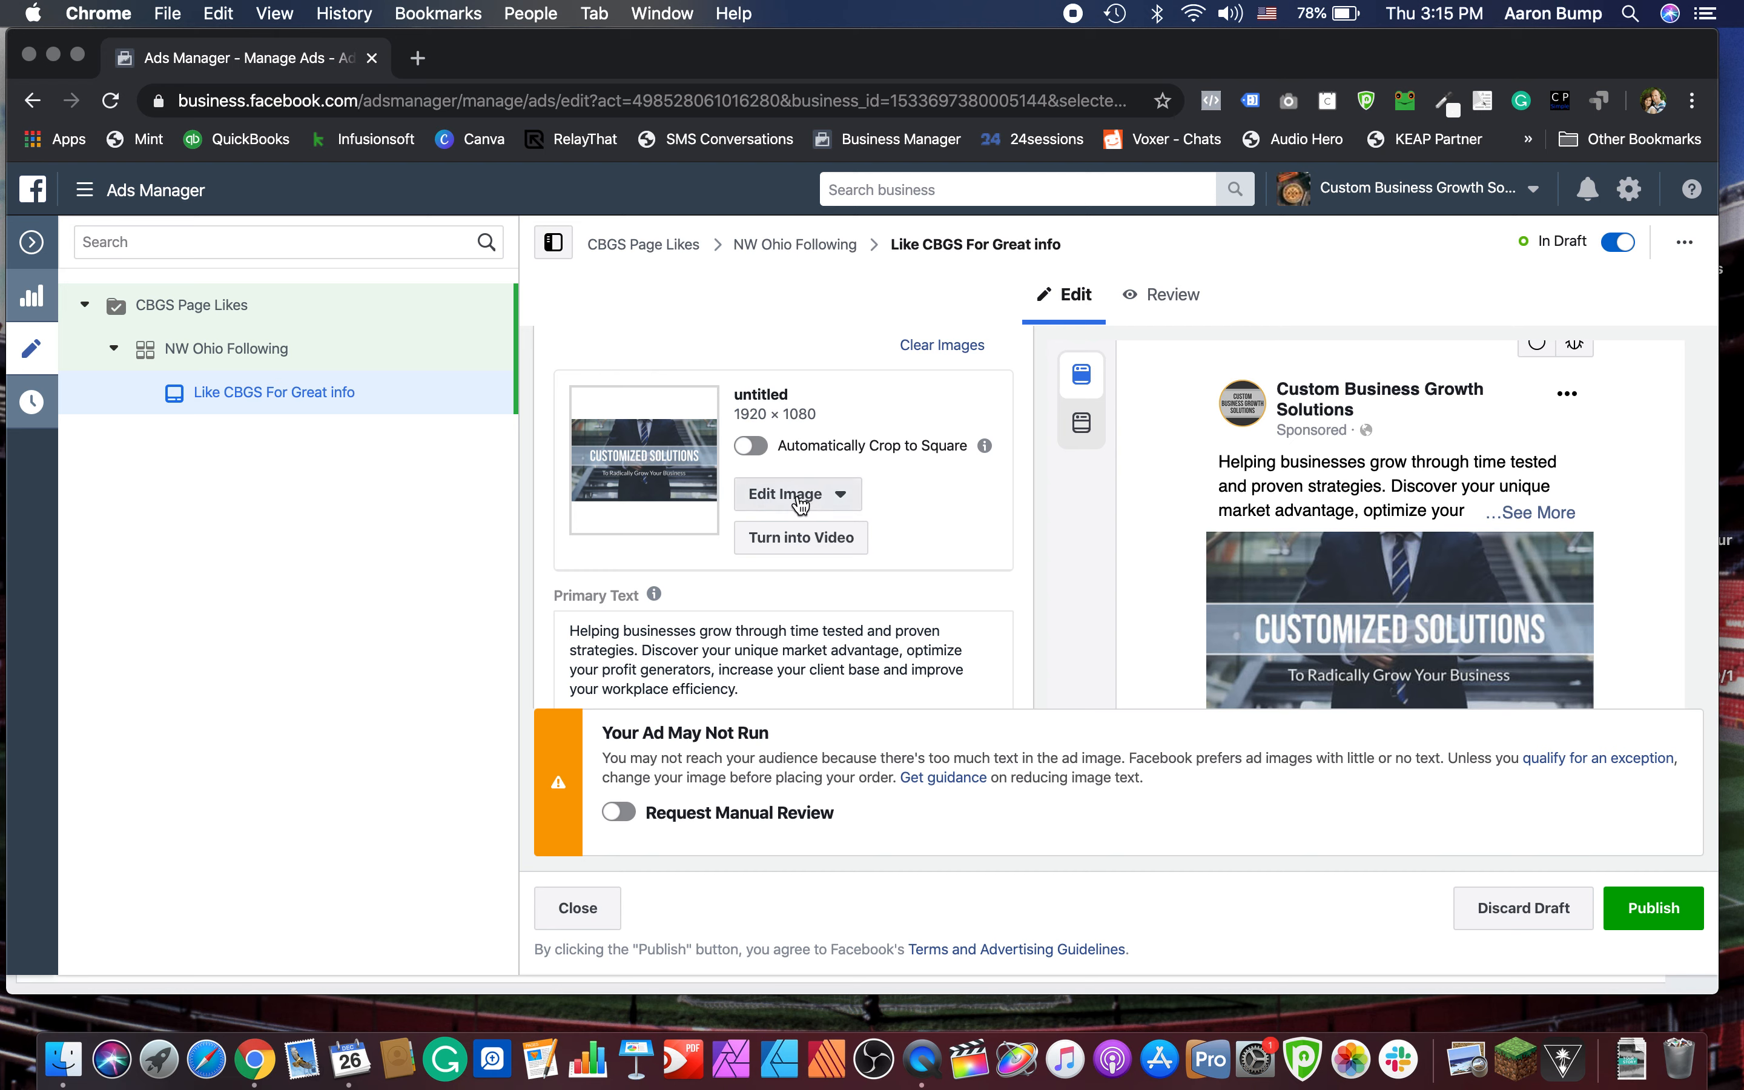
click(767, 508)
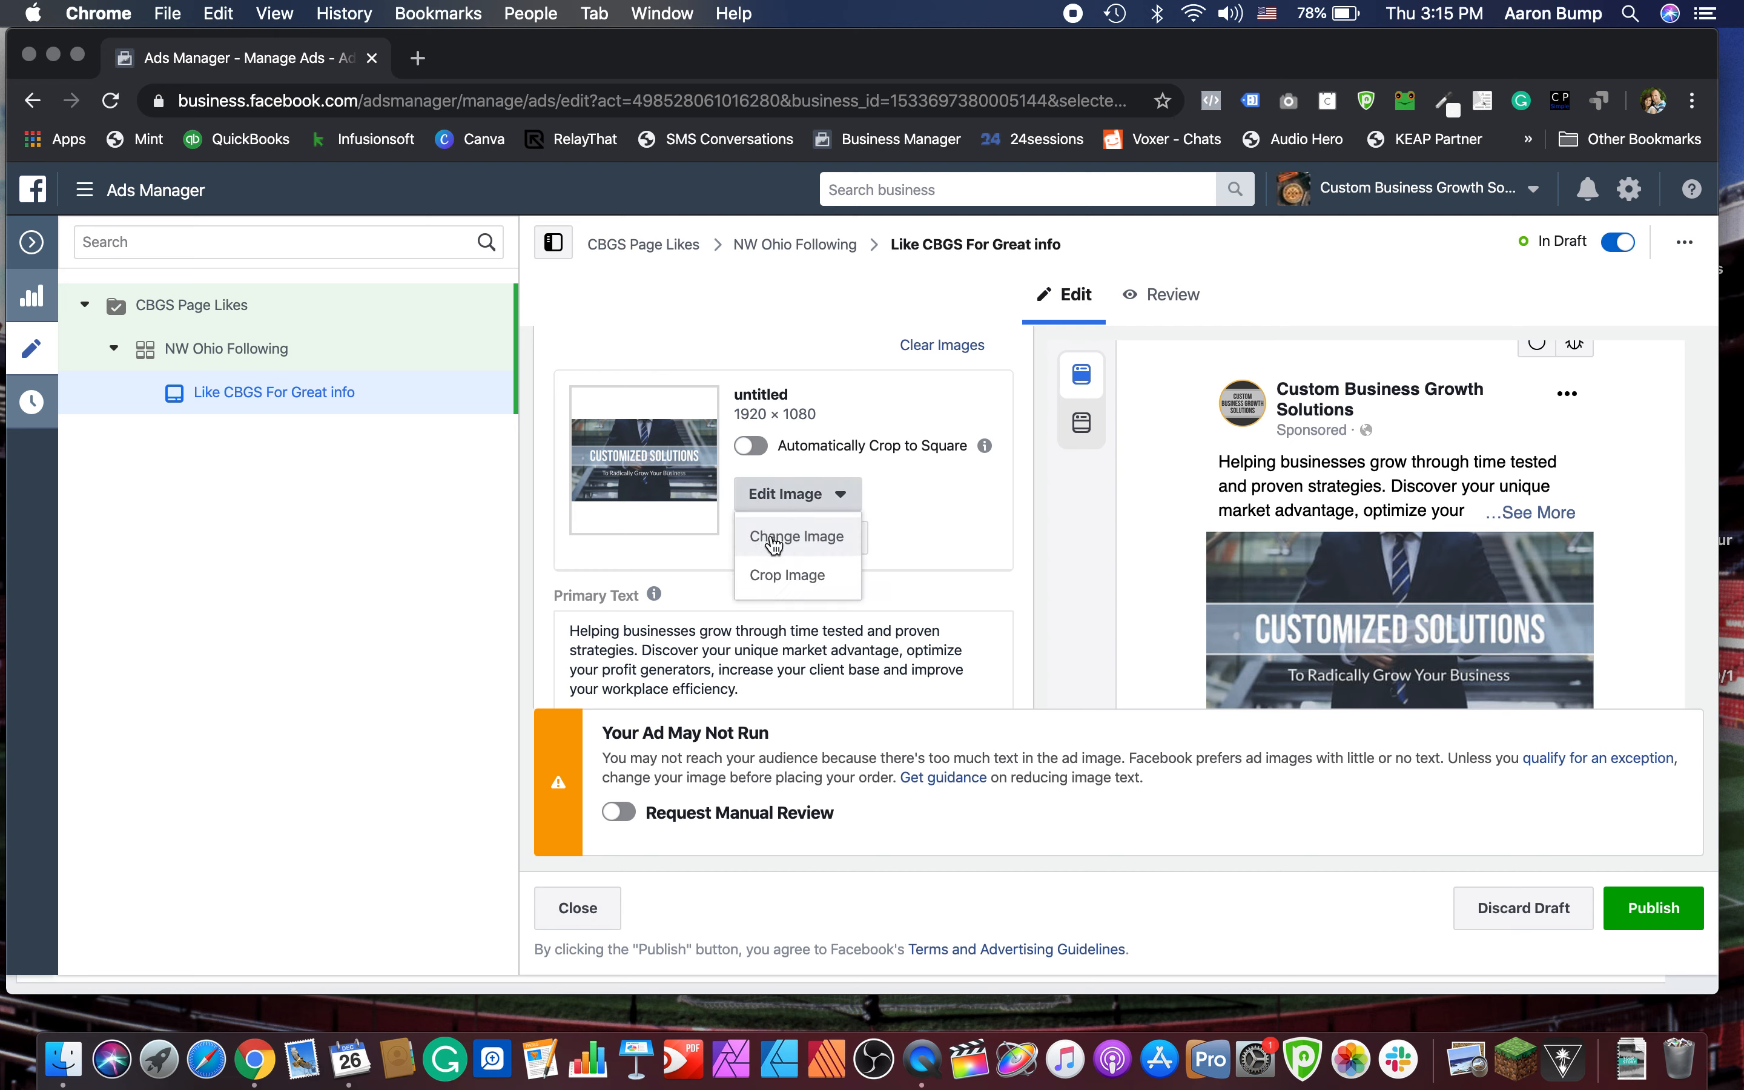
click(770, 537)
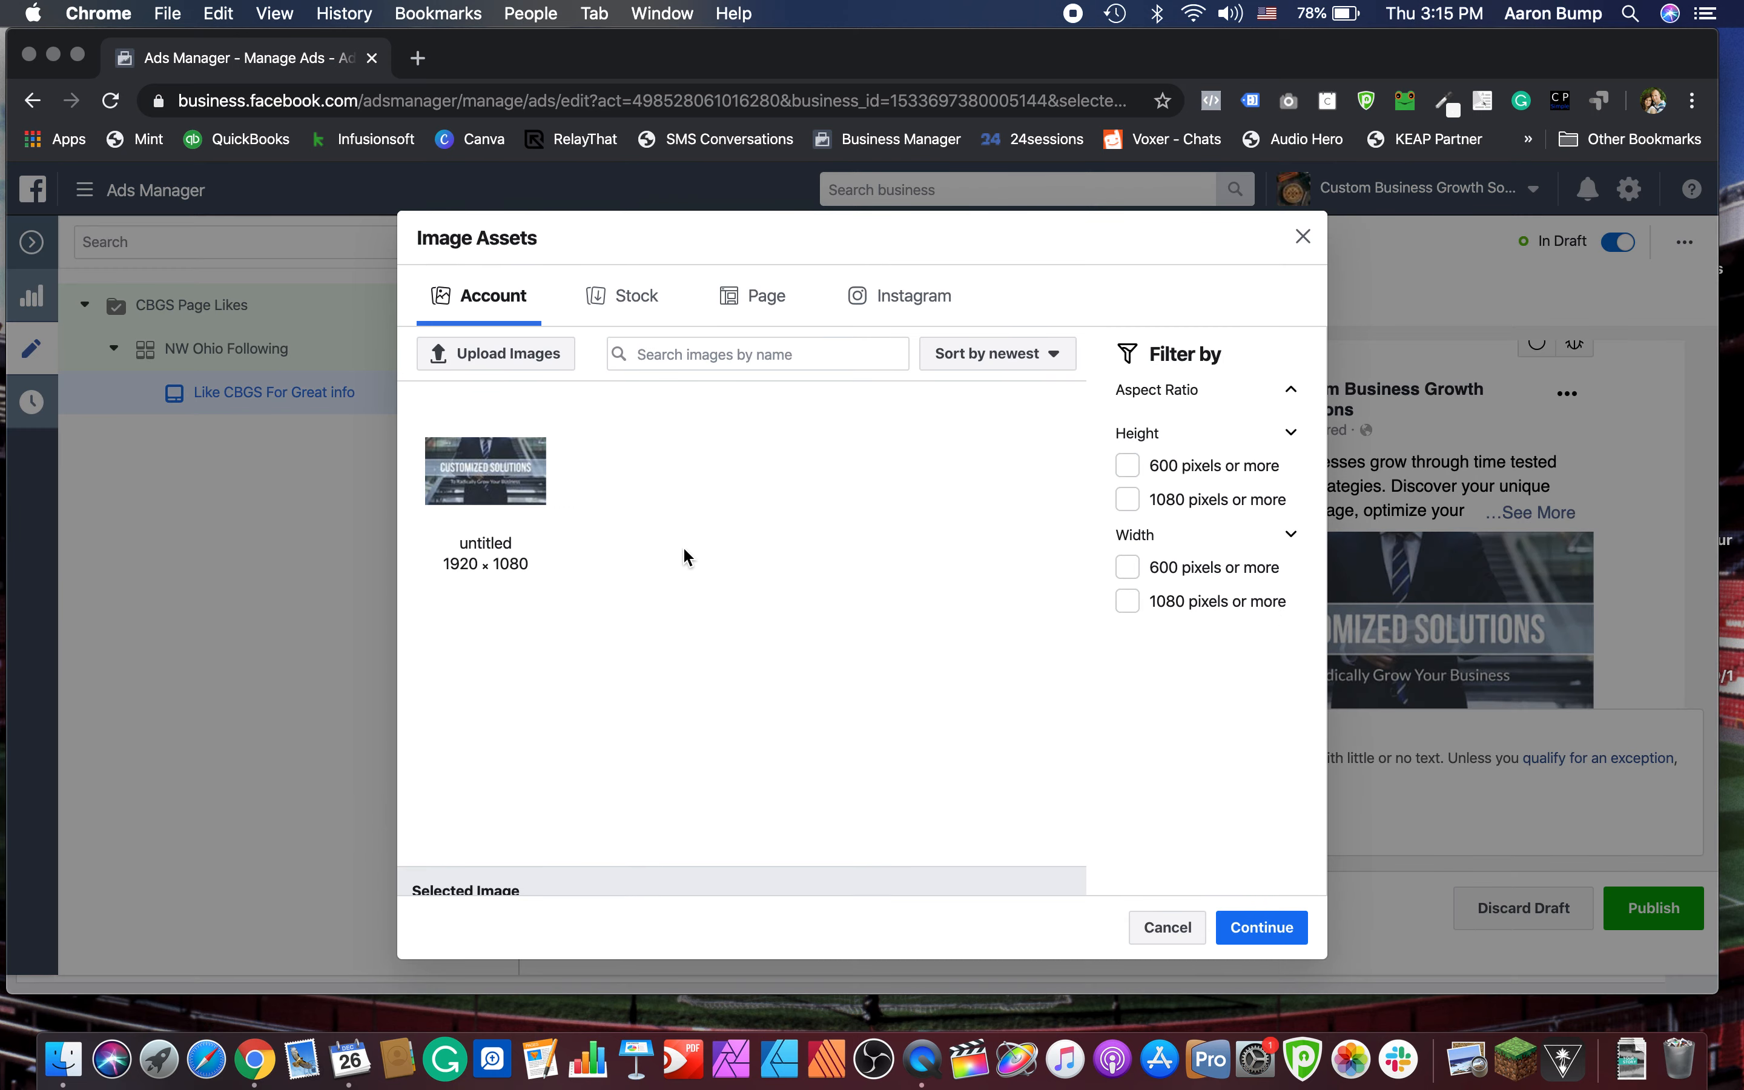
click(648, 301)
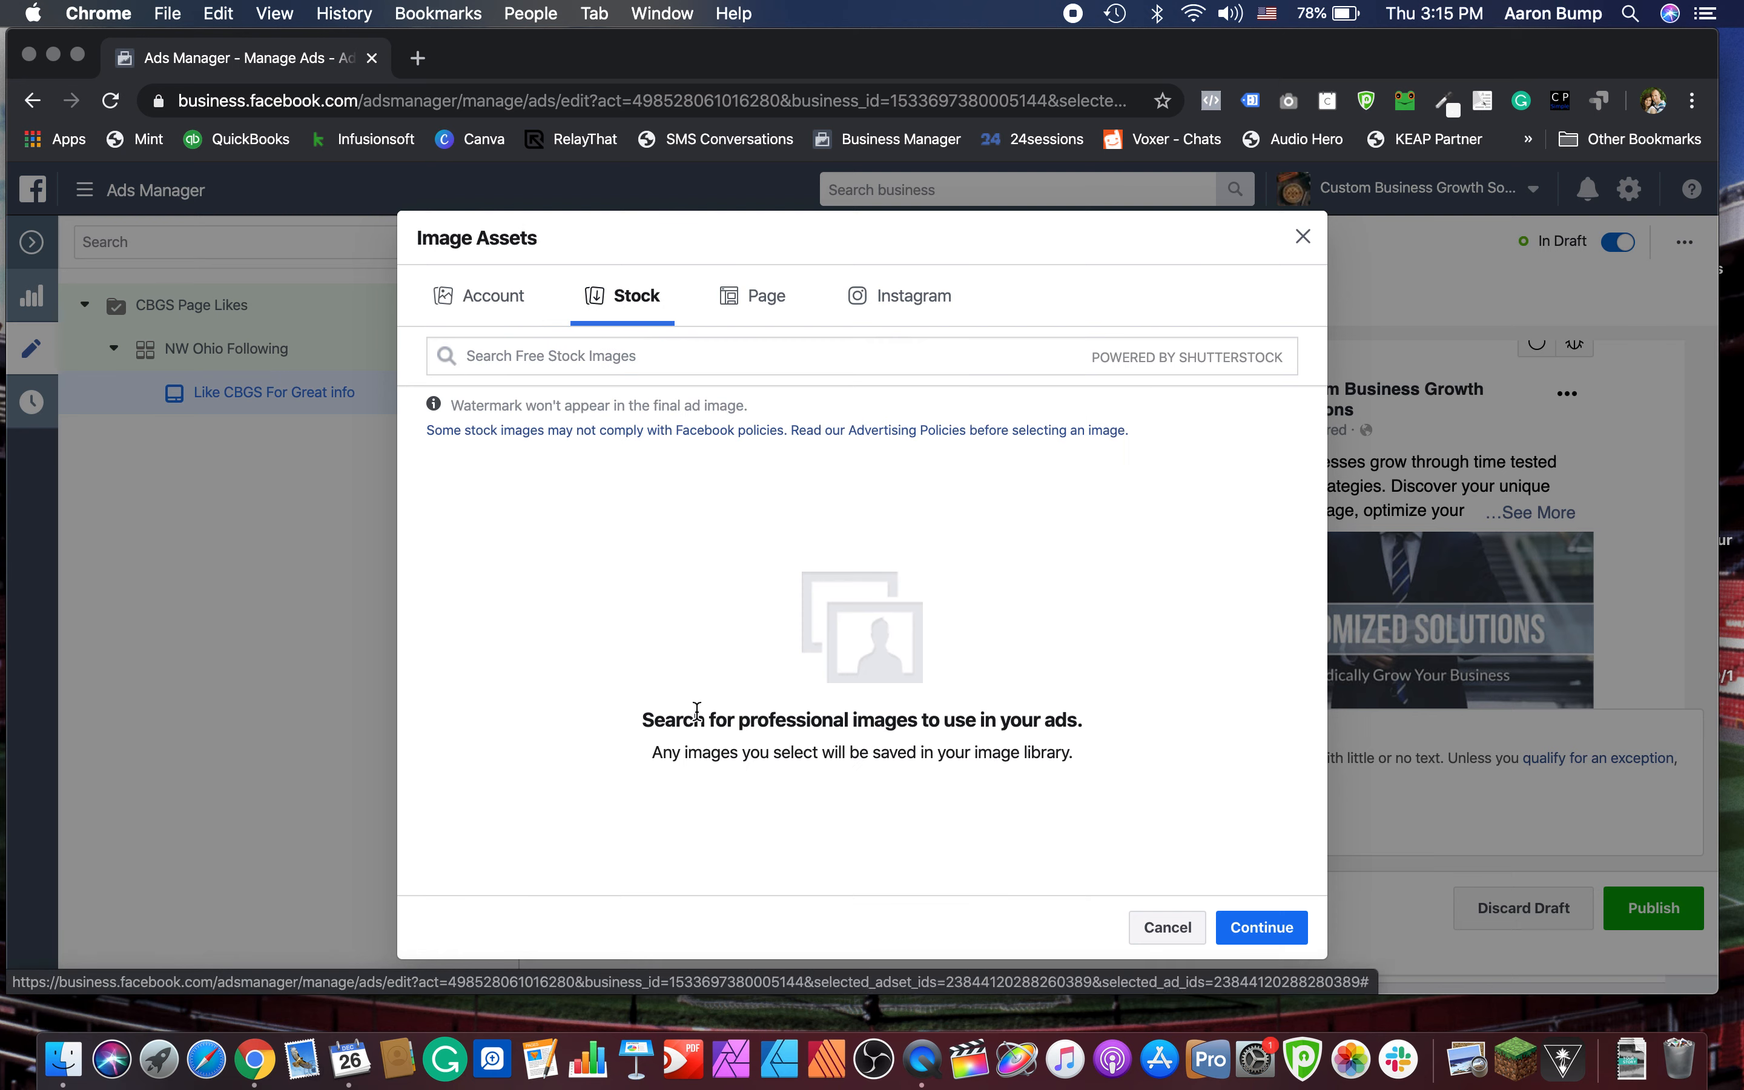
click(759, 310)
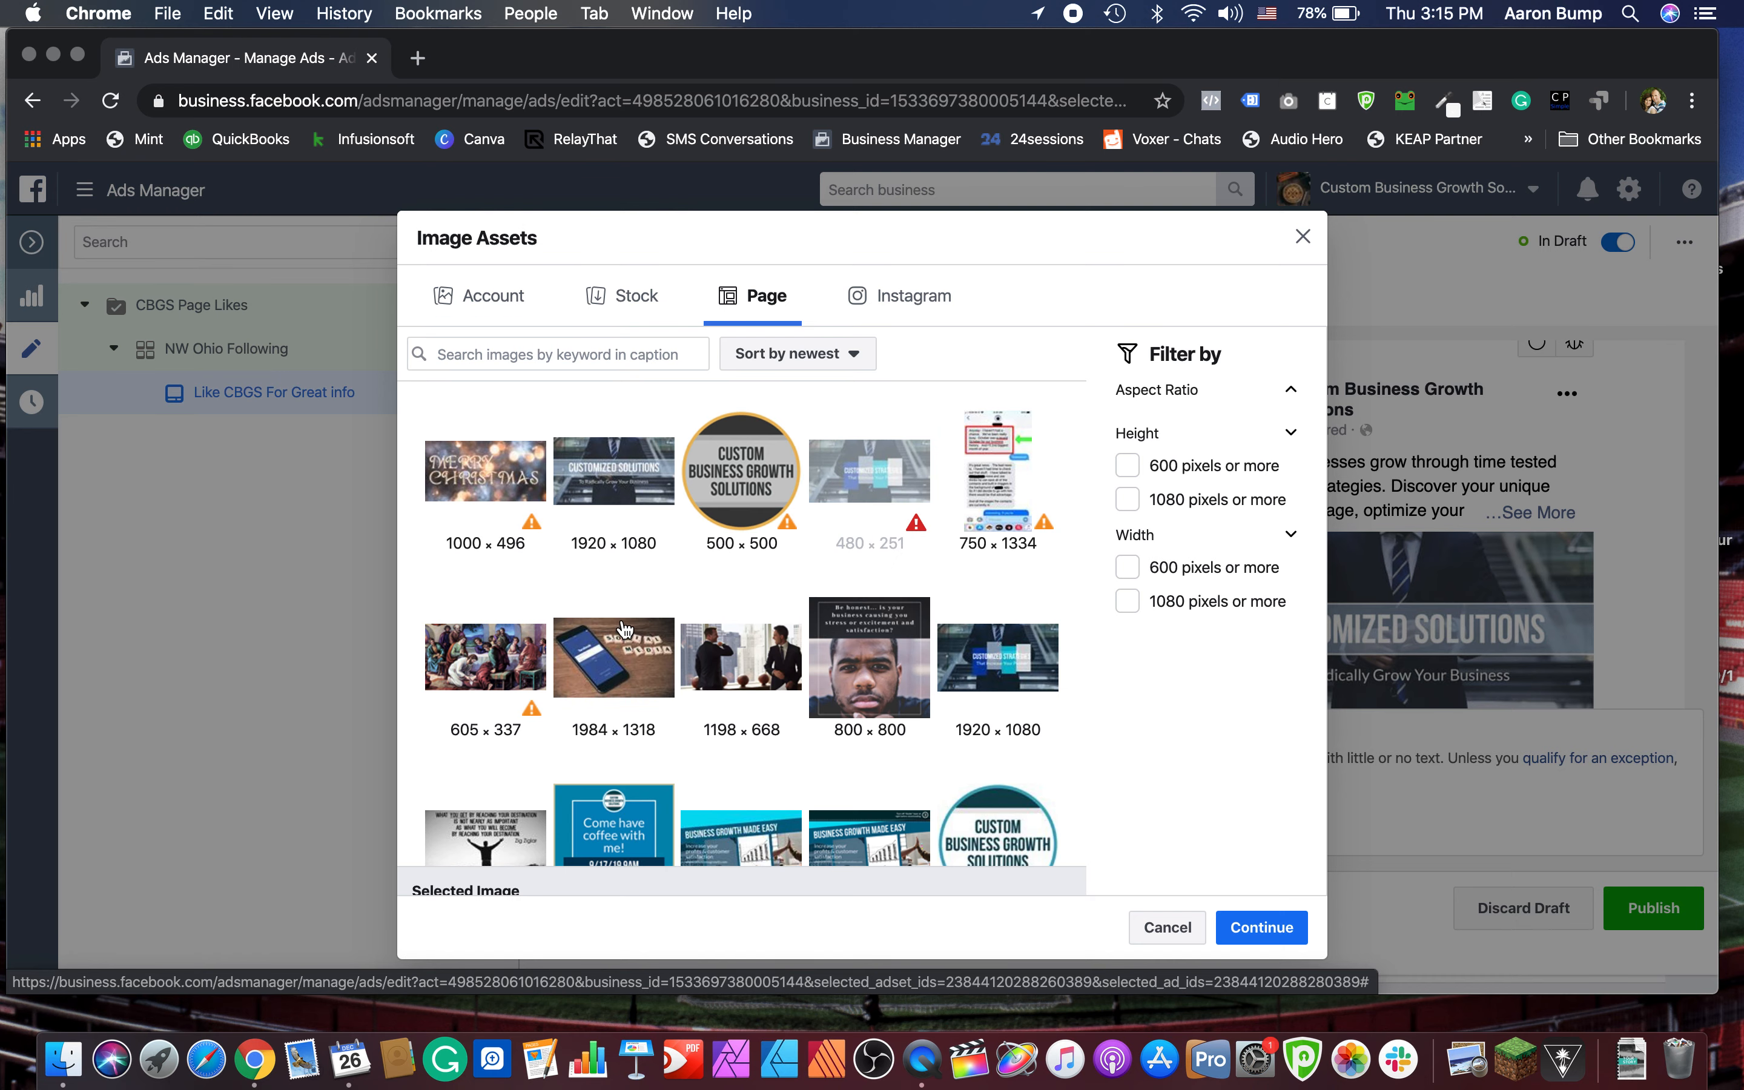
scroll(624, 629, down, 1)
click(732, 617)
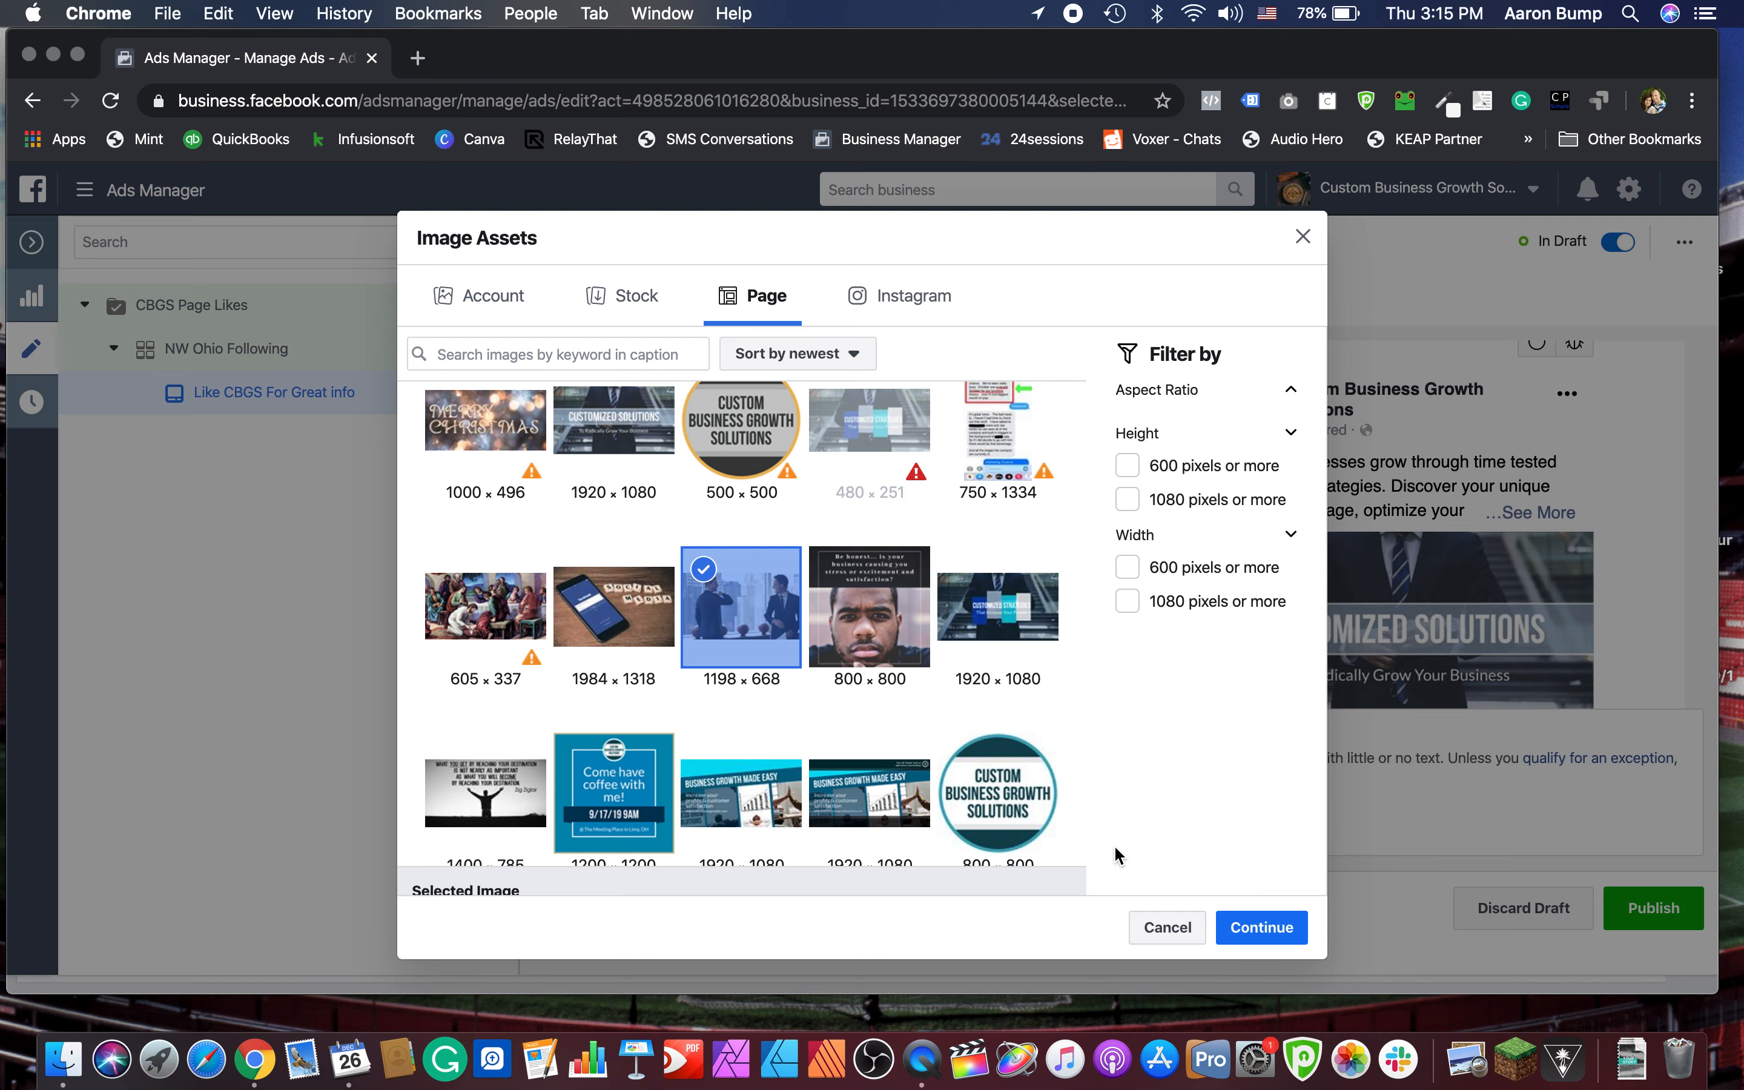
click(1250, 930)
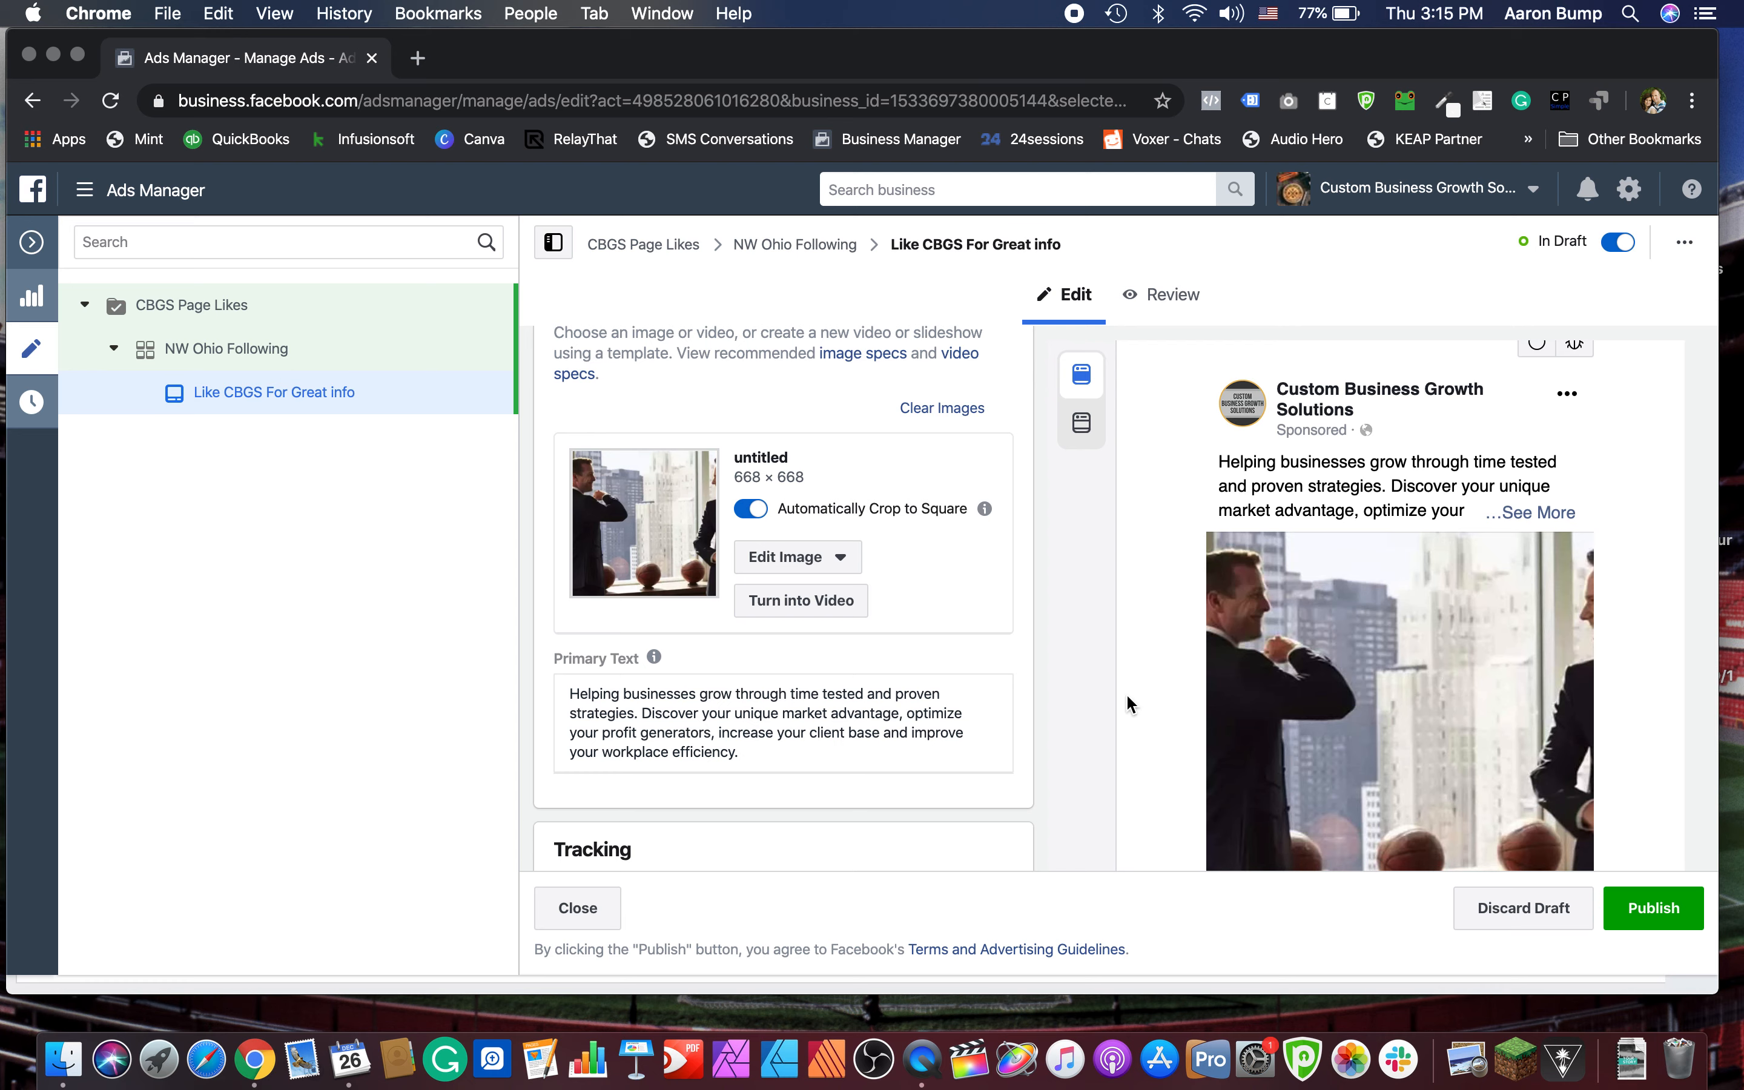
Step: Set the ad image's crop to Original instead of Square and save it
click(797, 559)
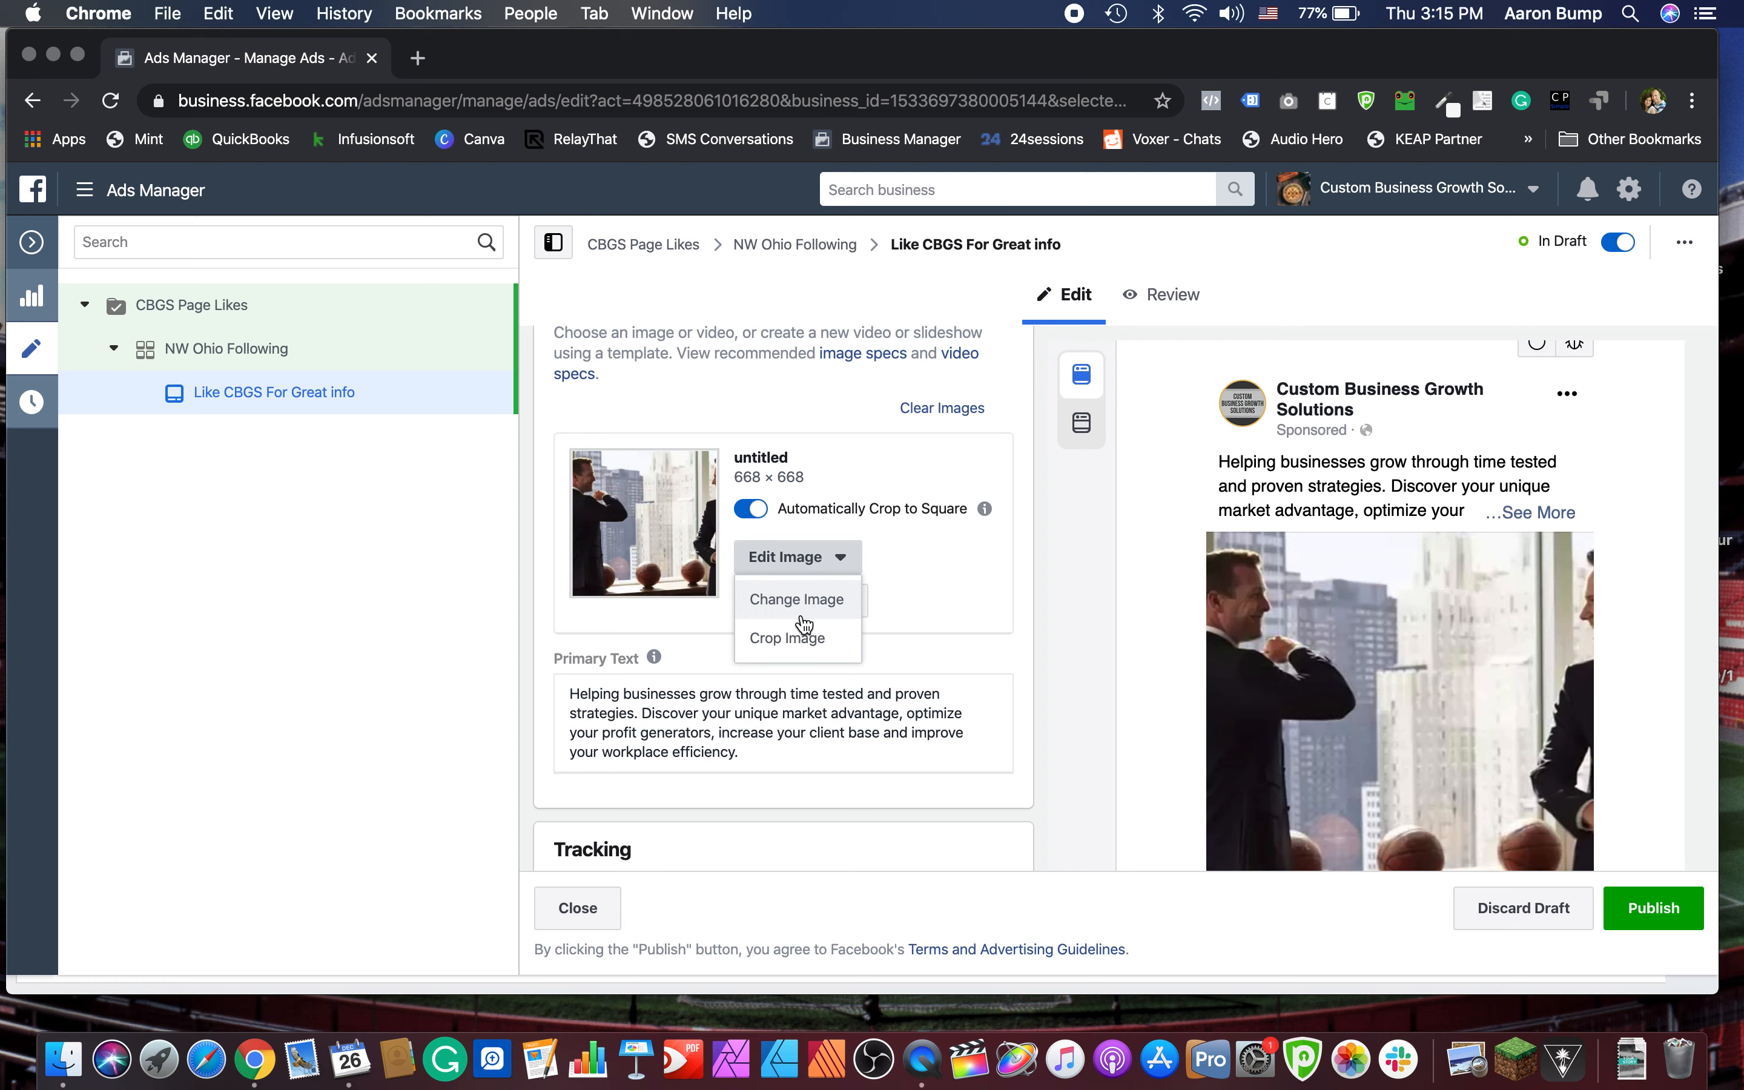
click(805, 641)
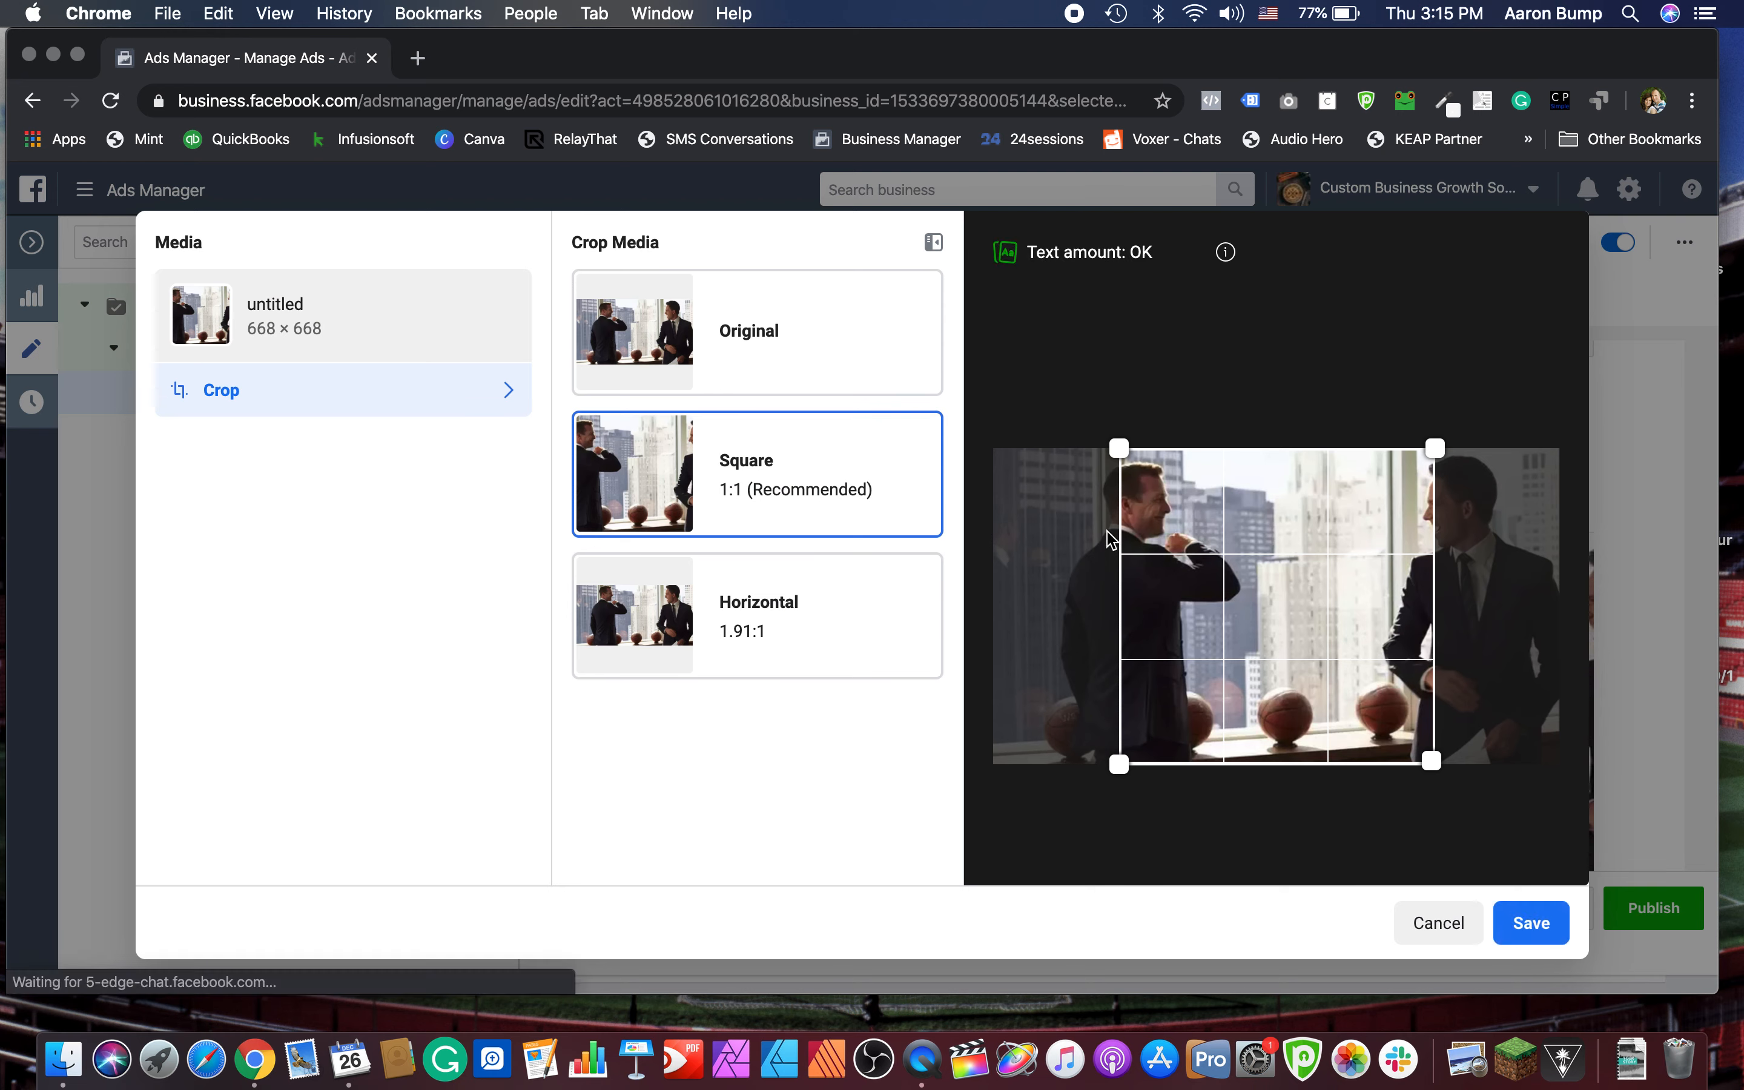
drag(1296, 551, 1275, 549)
drag(1406, 561, 1148, 560)
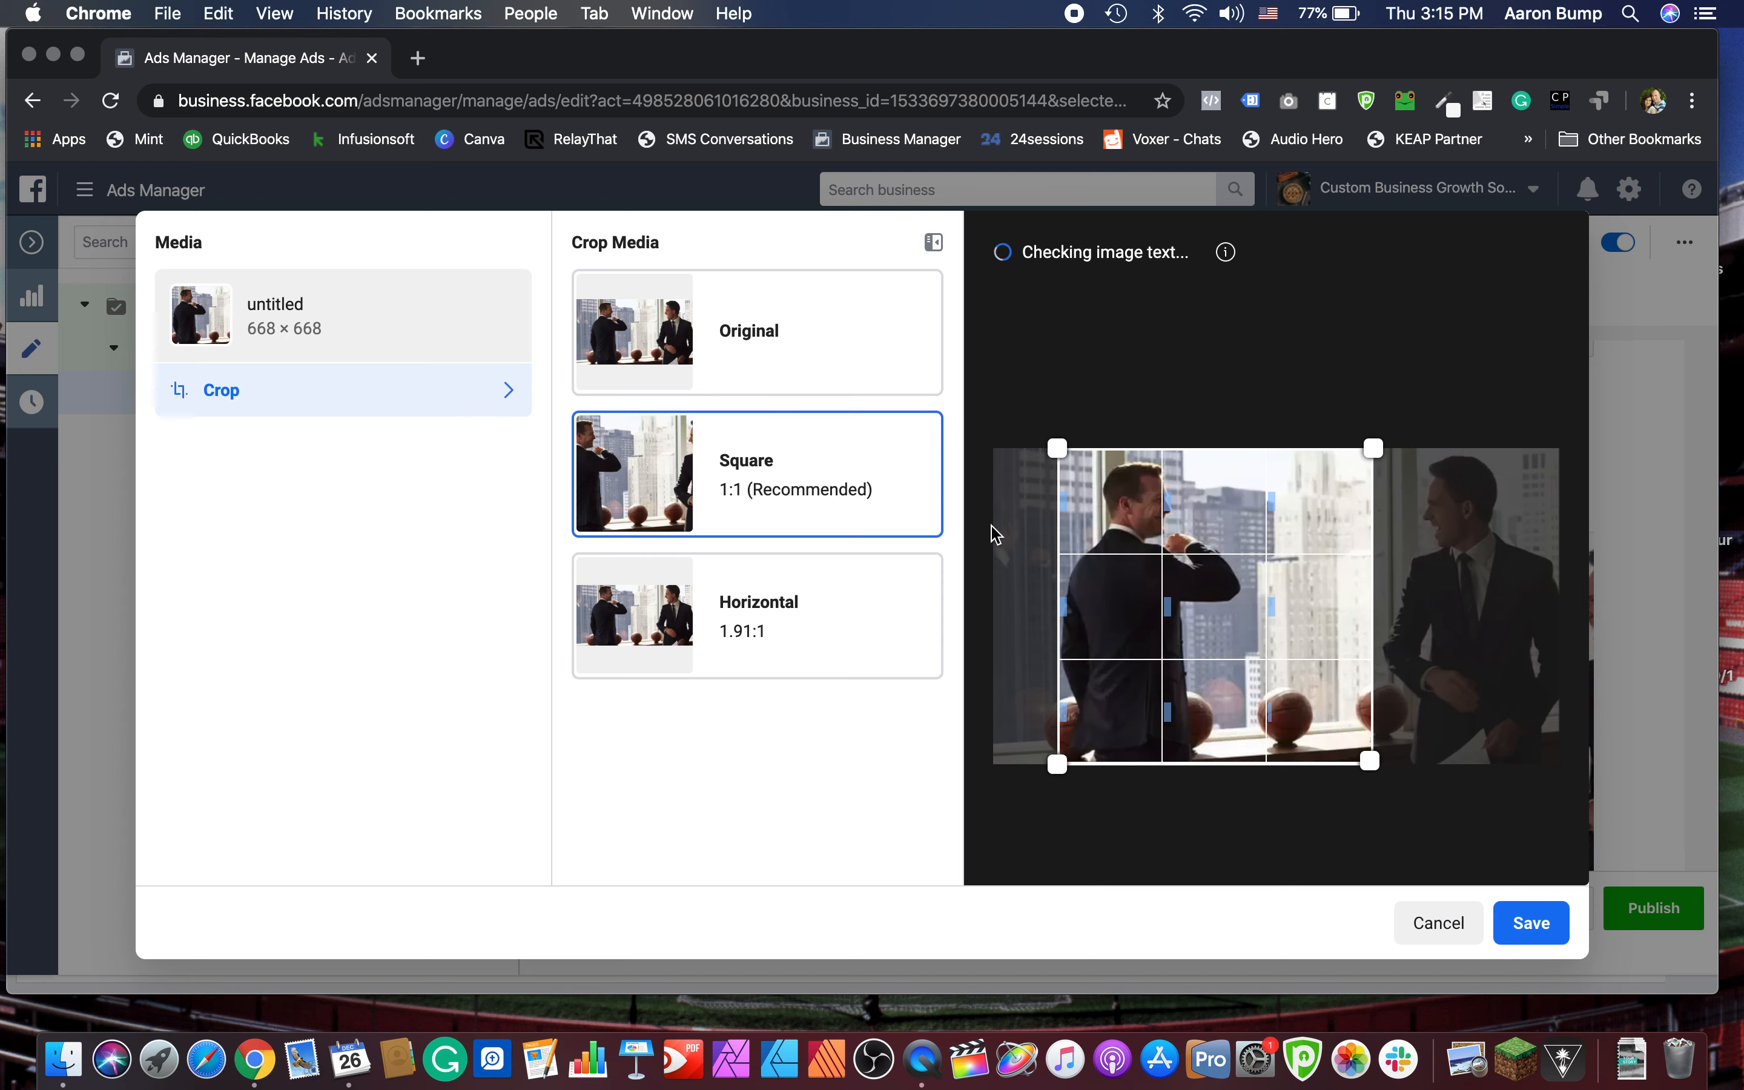
click(814, 349)
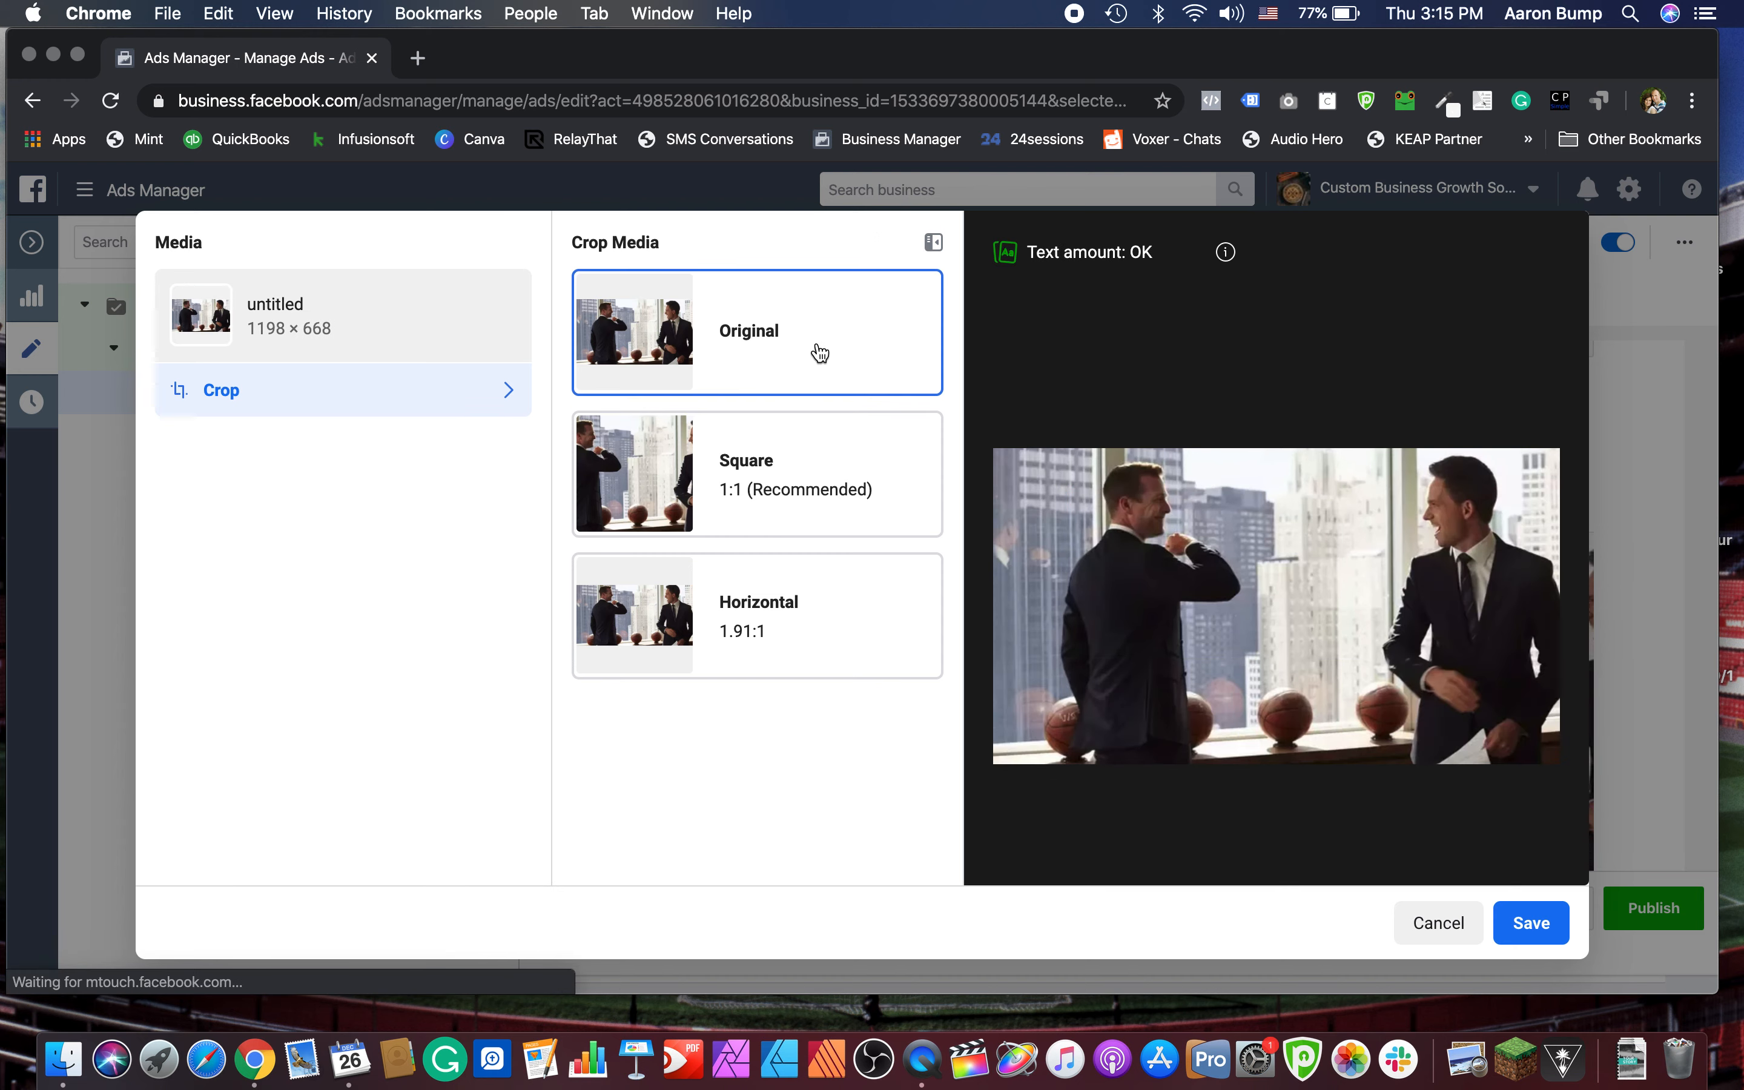
click(1533, 924)
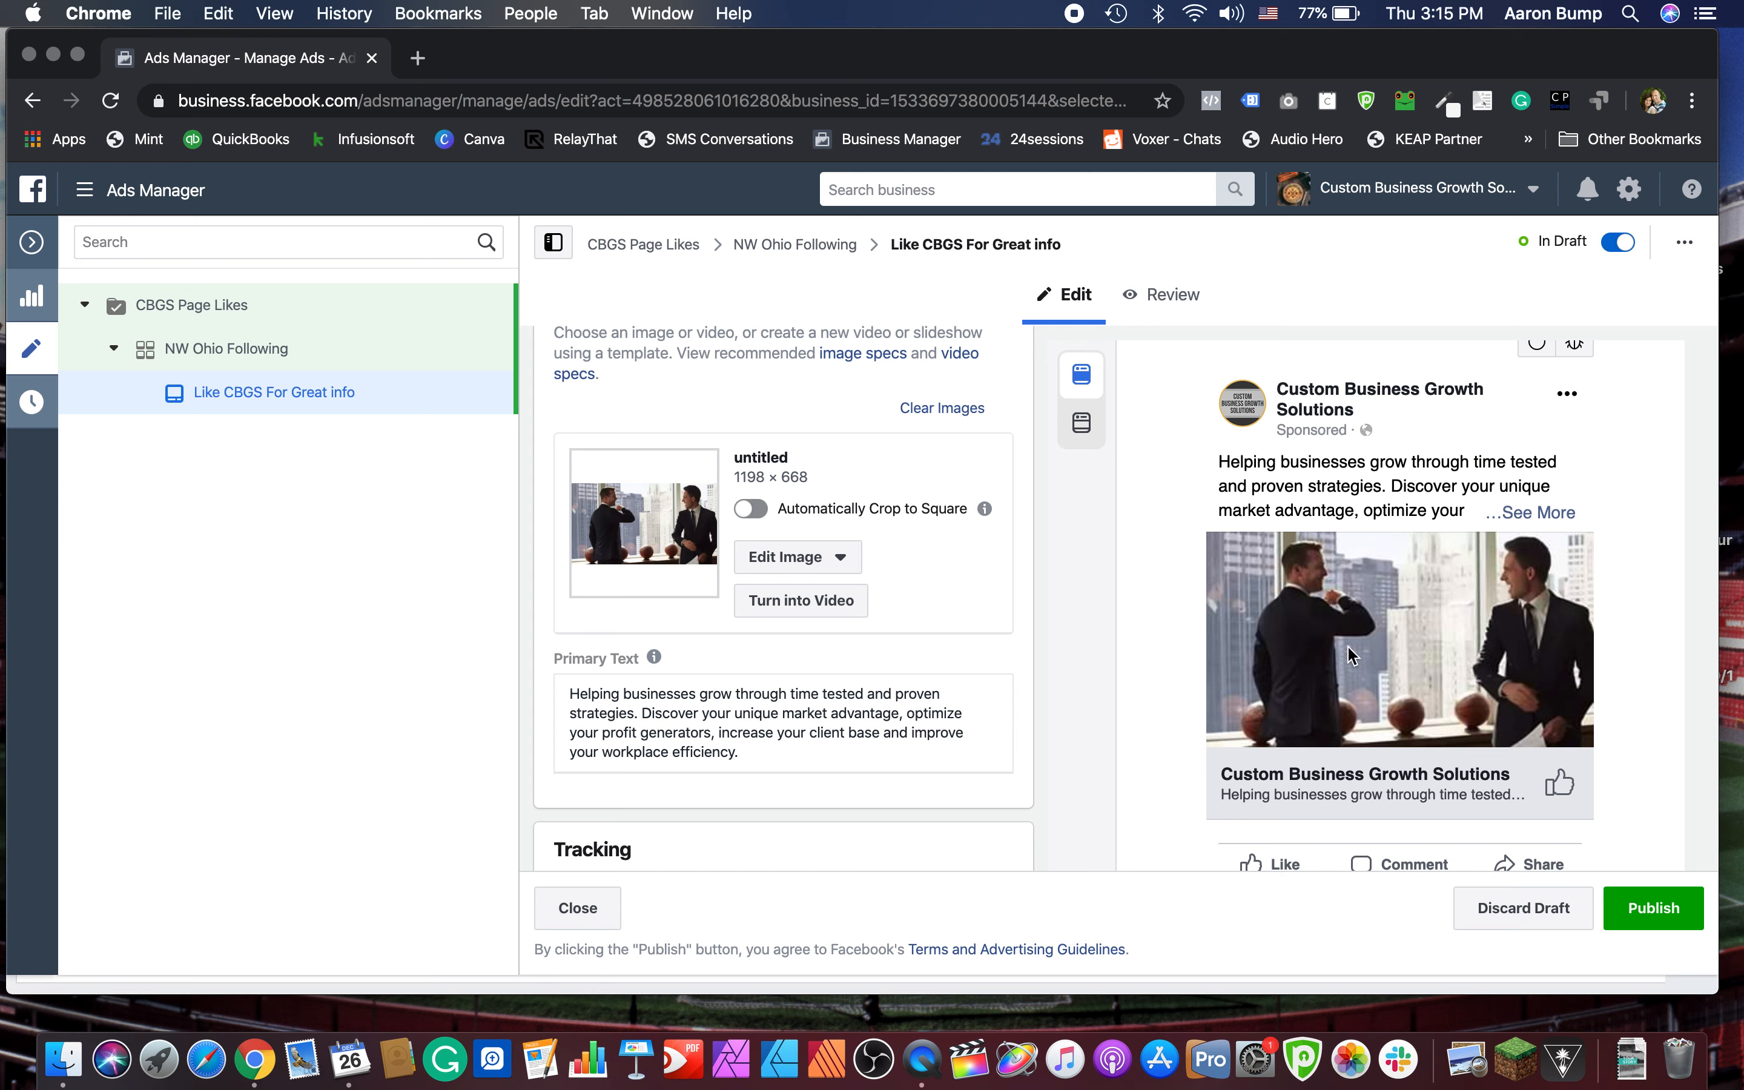
Step: Check the ad preview in Desktop News Feed and return to the Mobile News Feed preview
mouse_move(1101, 495)
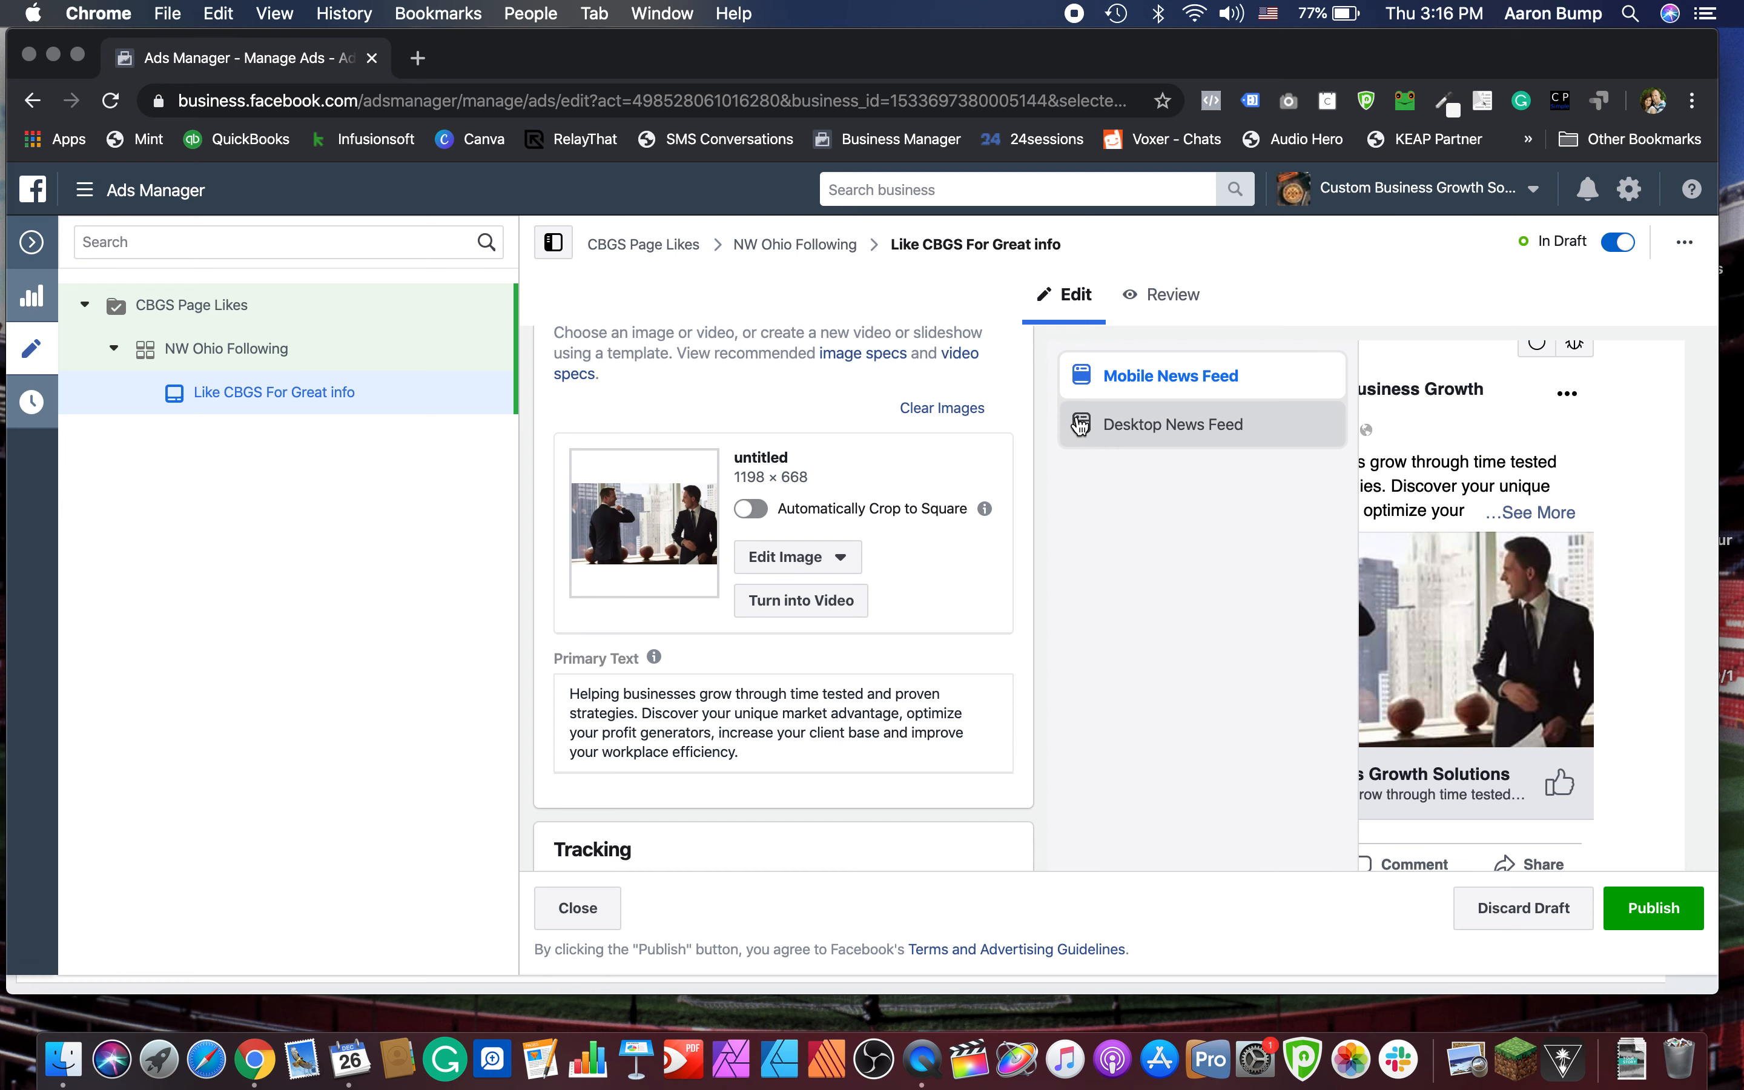
click(1156, 432)
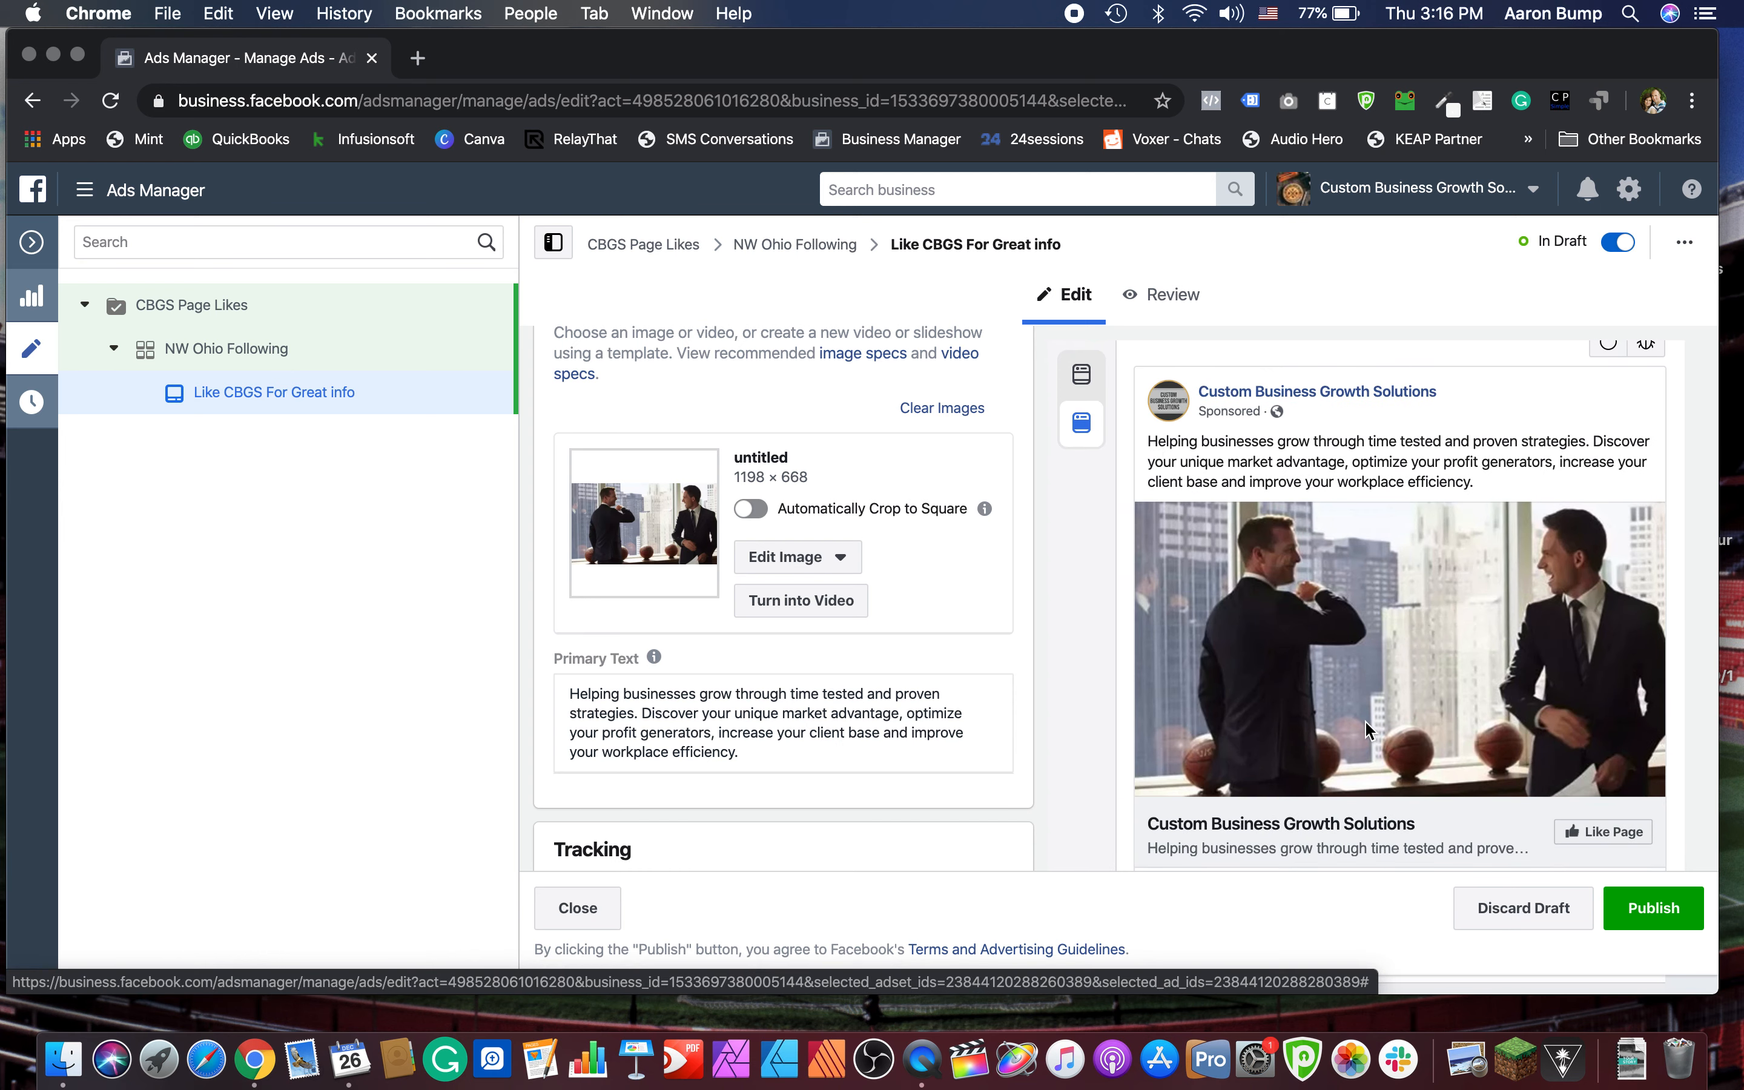
mouse_move(1089, 404)
click(1190, 373)
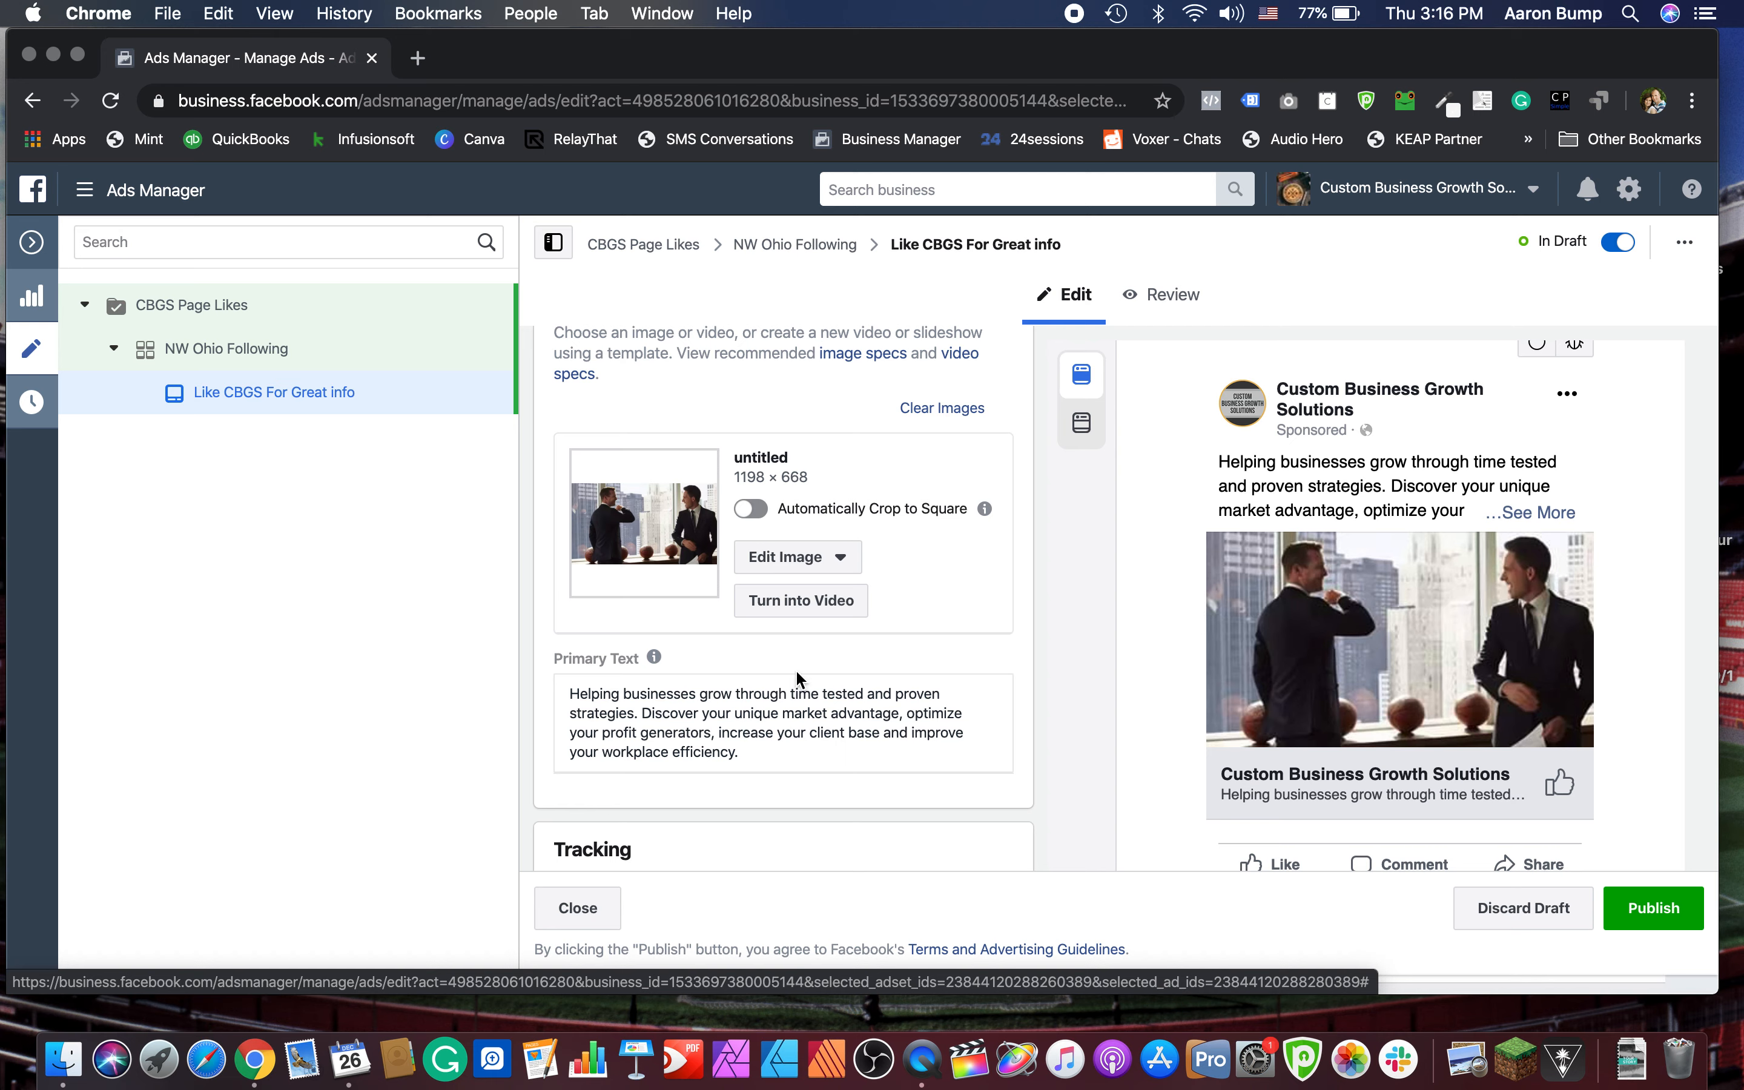
Step: Replace the ad's whole primary text with "Hey Business Owners!"
scroll(750, 724, down, 3)
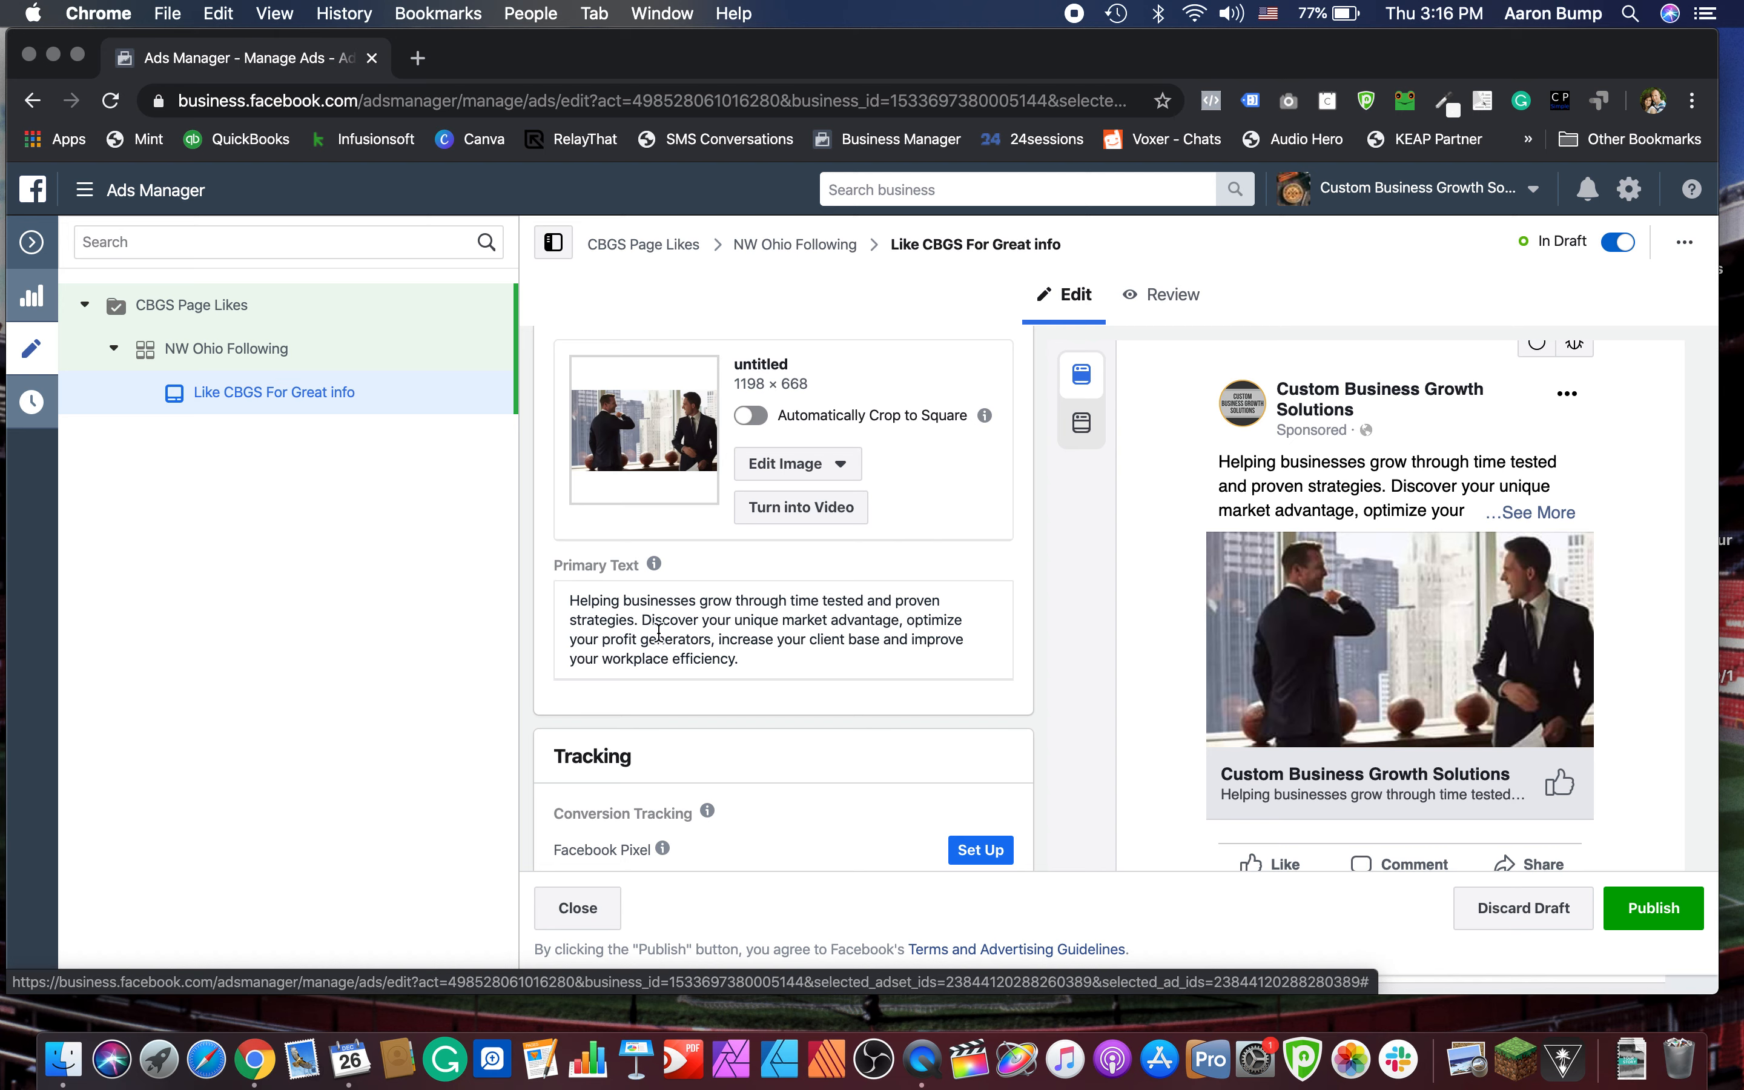
scroll(690, 638, down, 2)
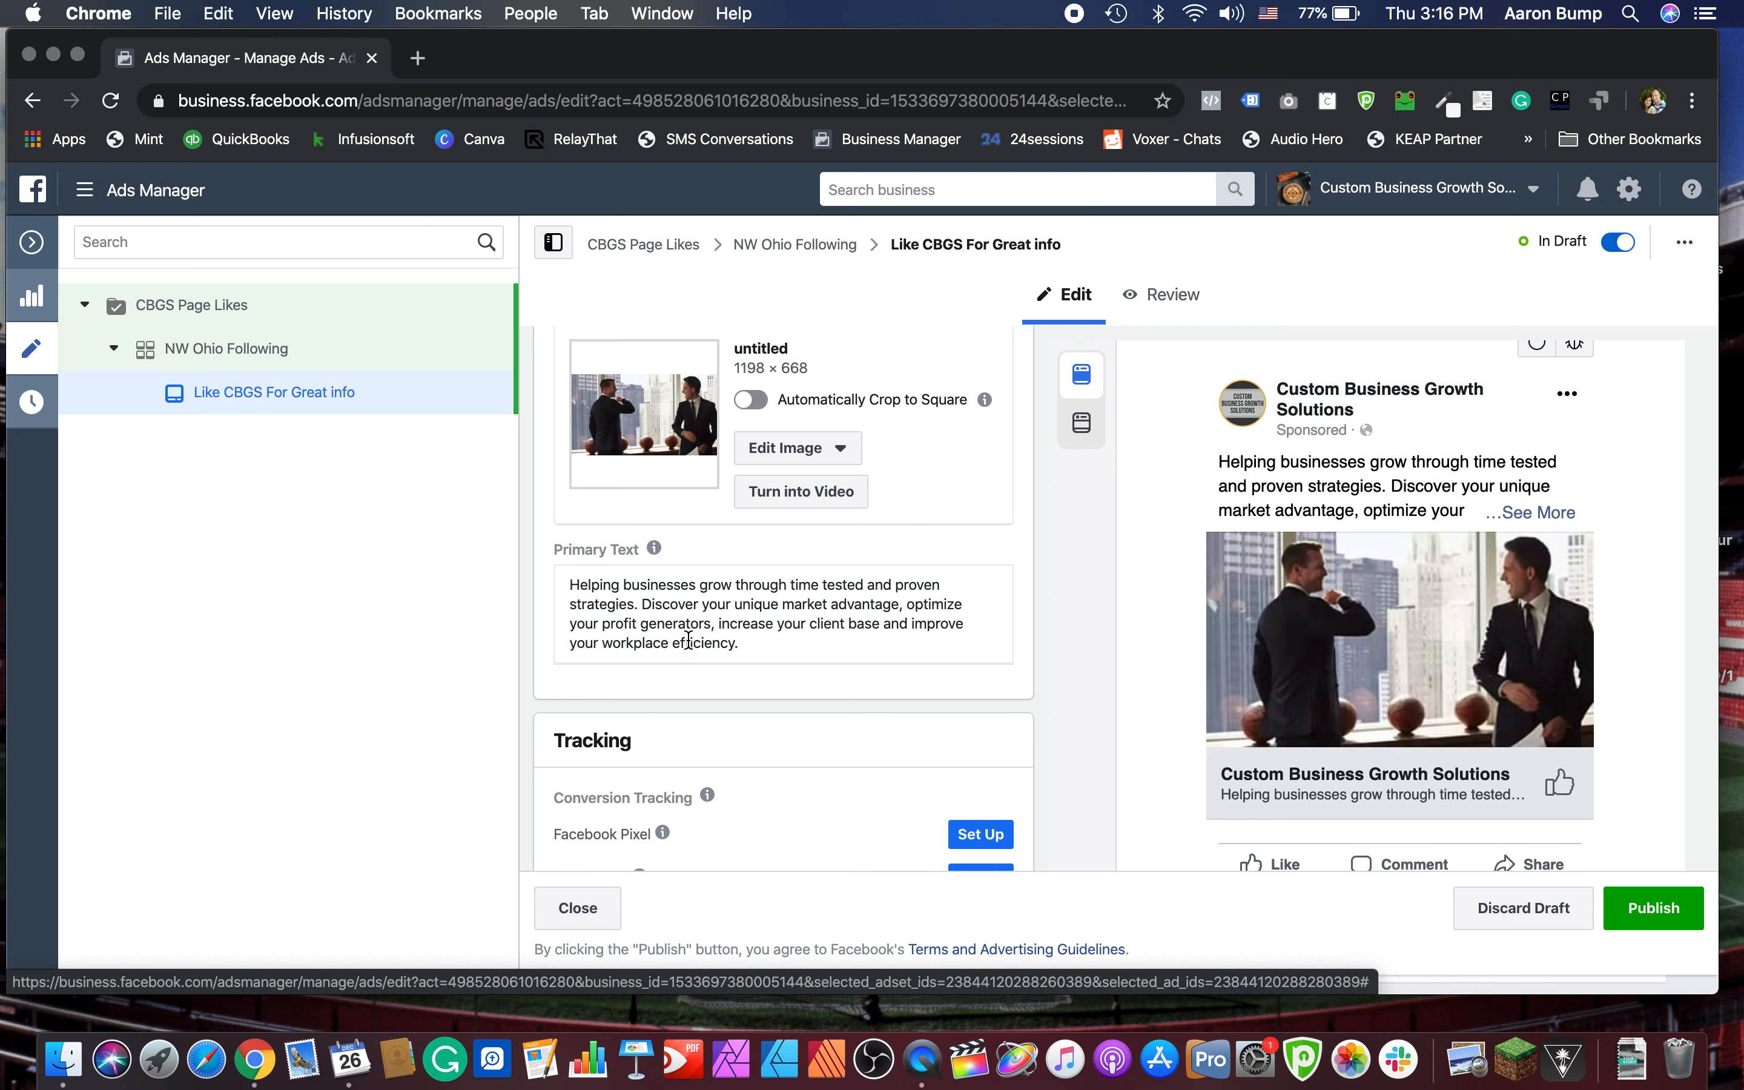
click(581, 563)
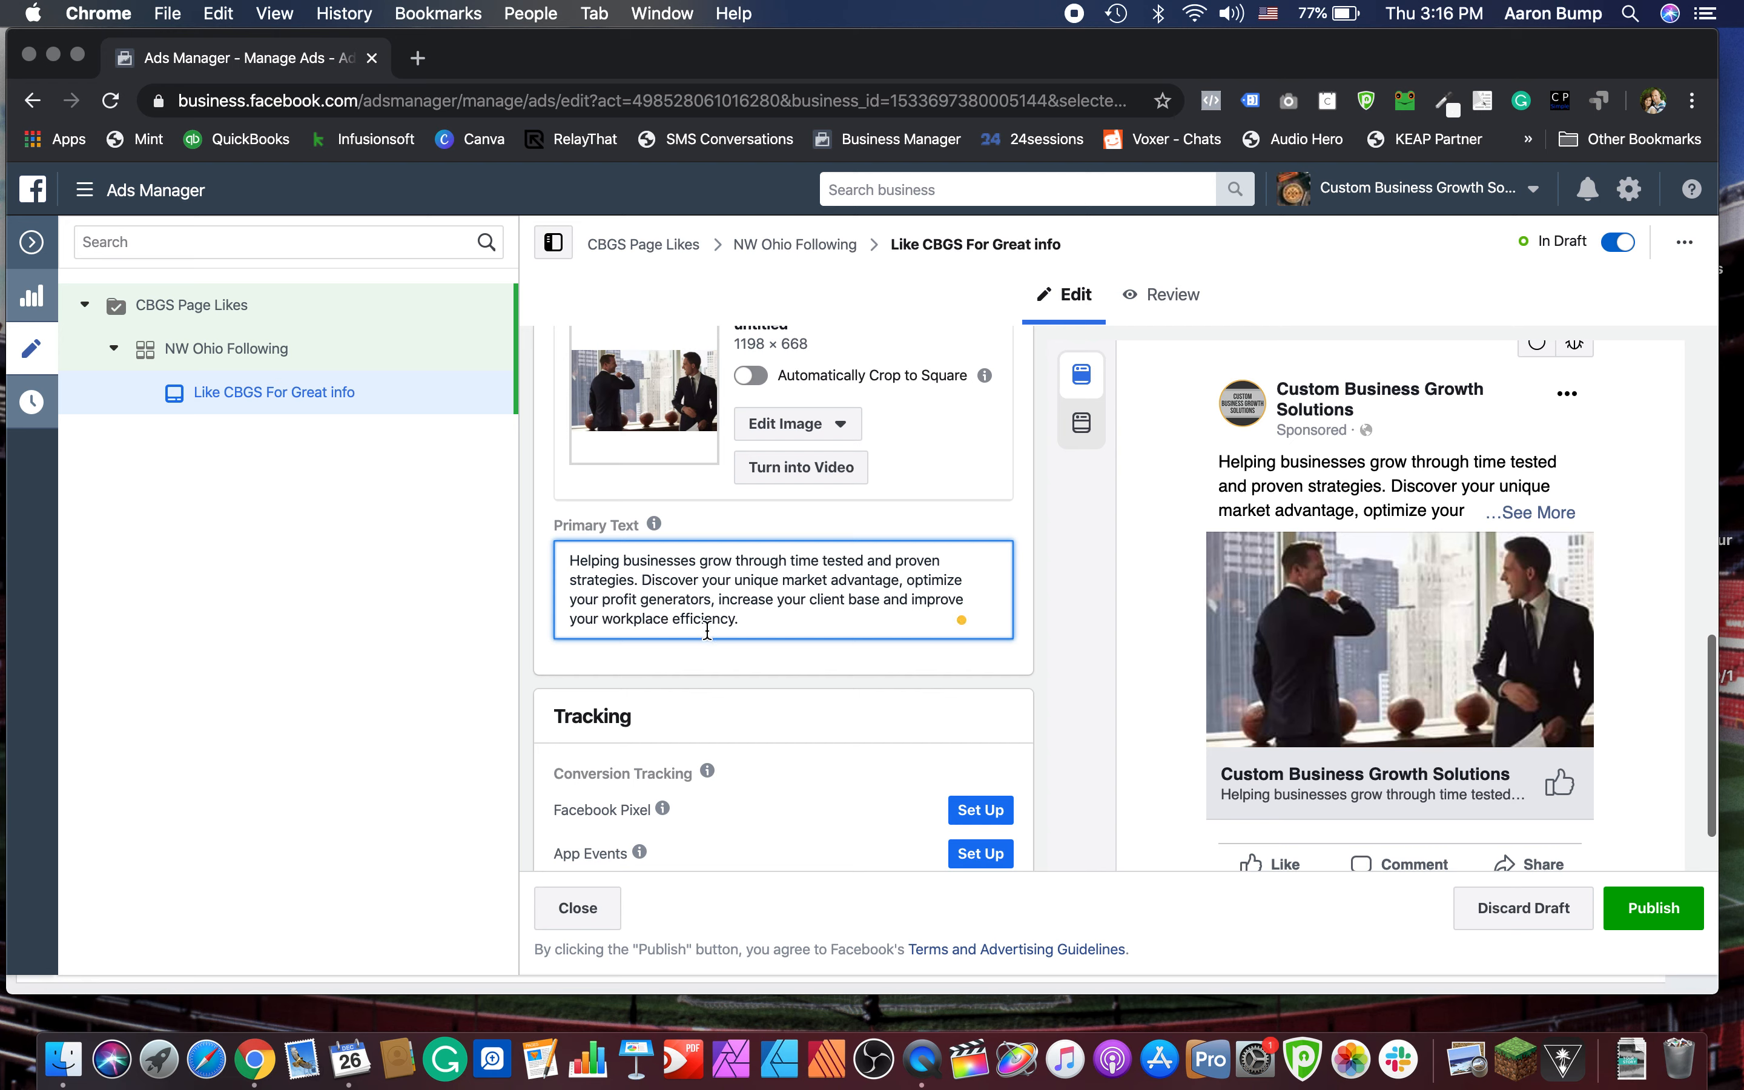
triple_click(750, 617)
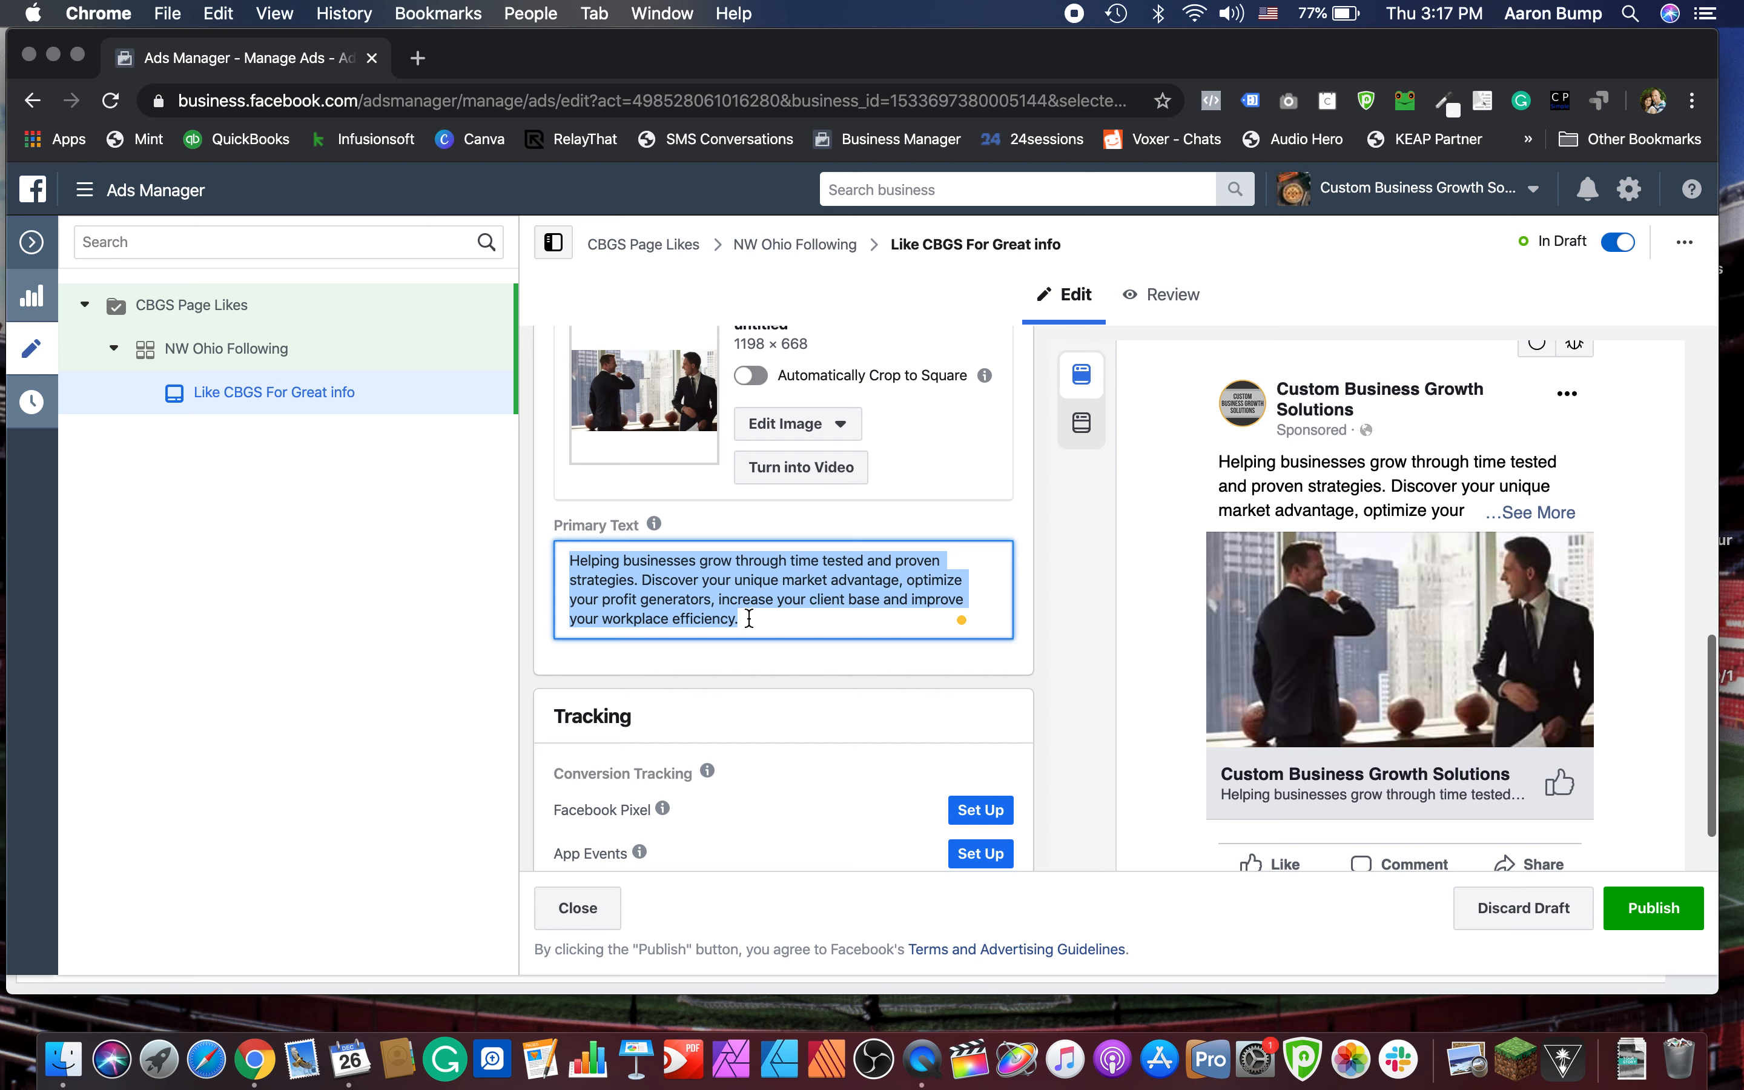
key(BackSpace)
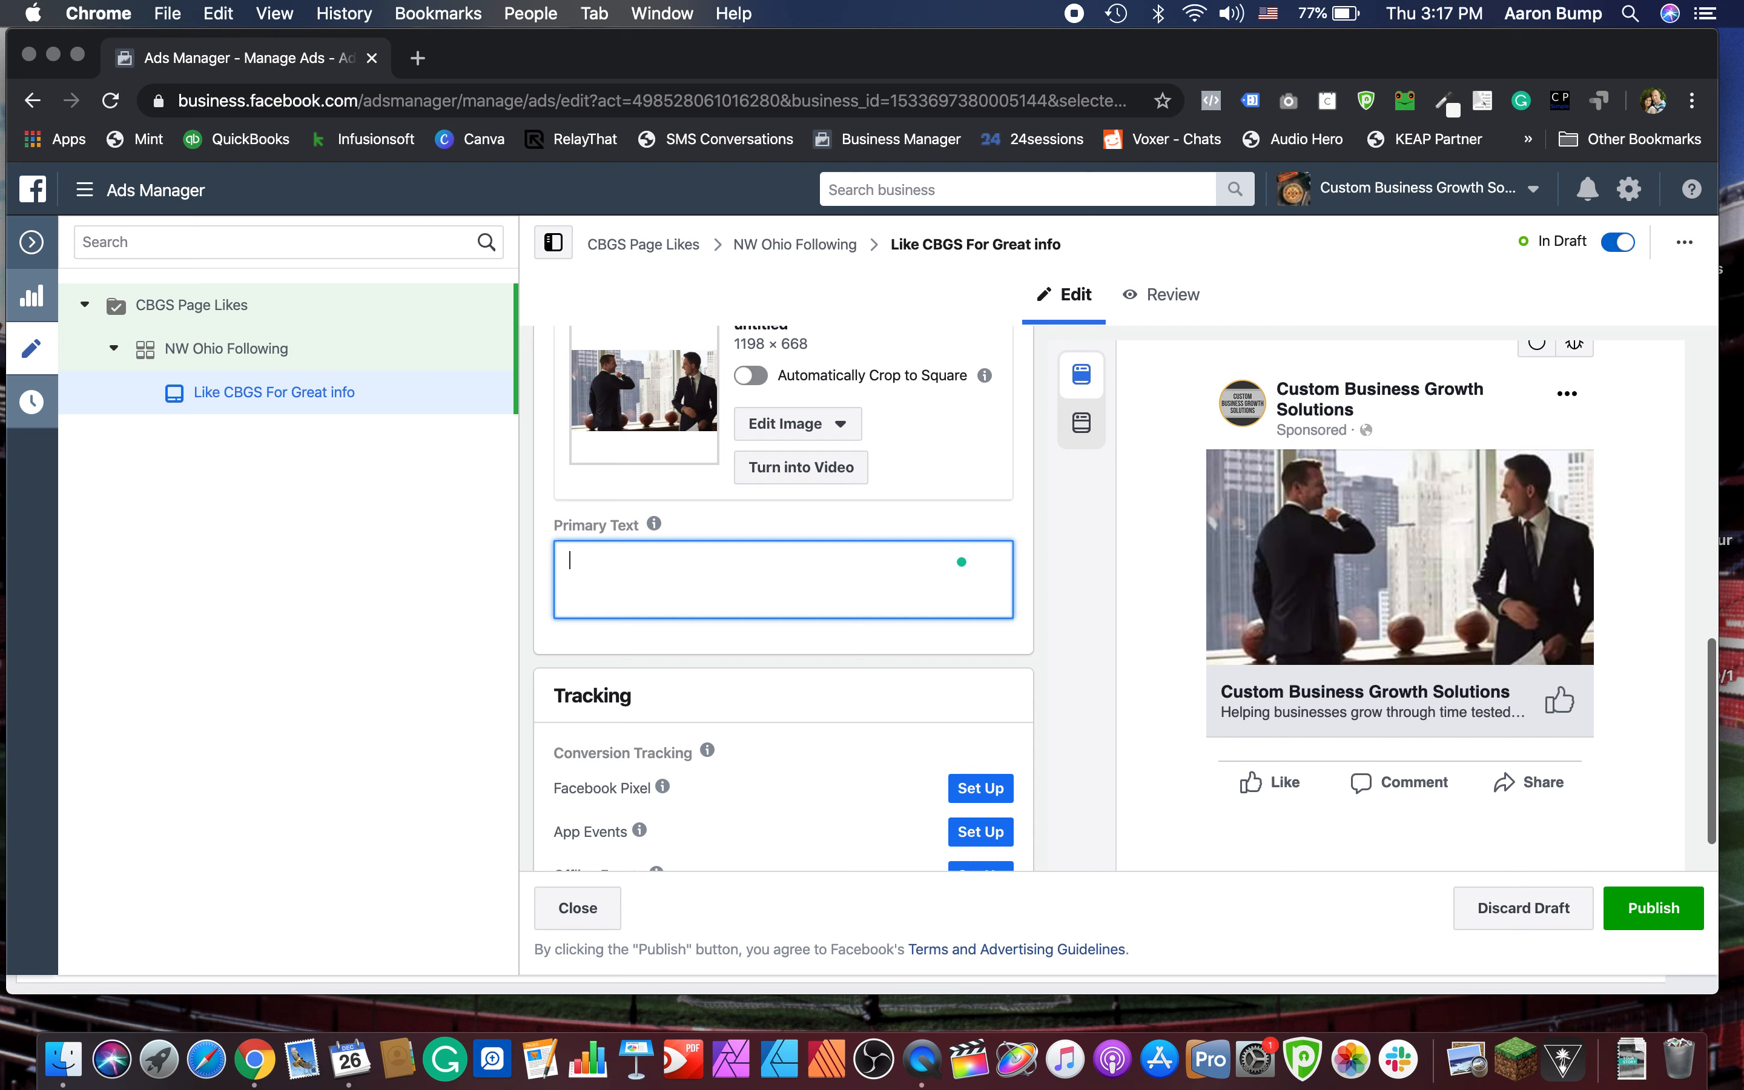
text(Hey B)
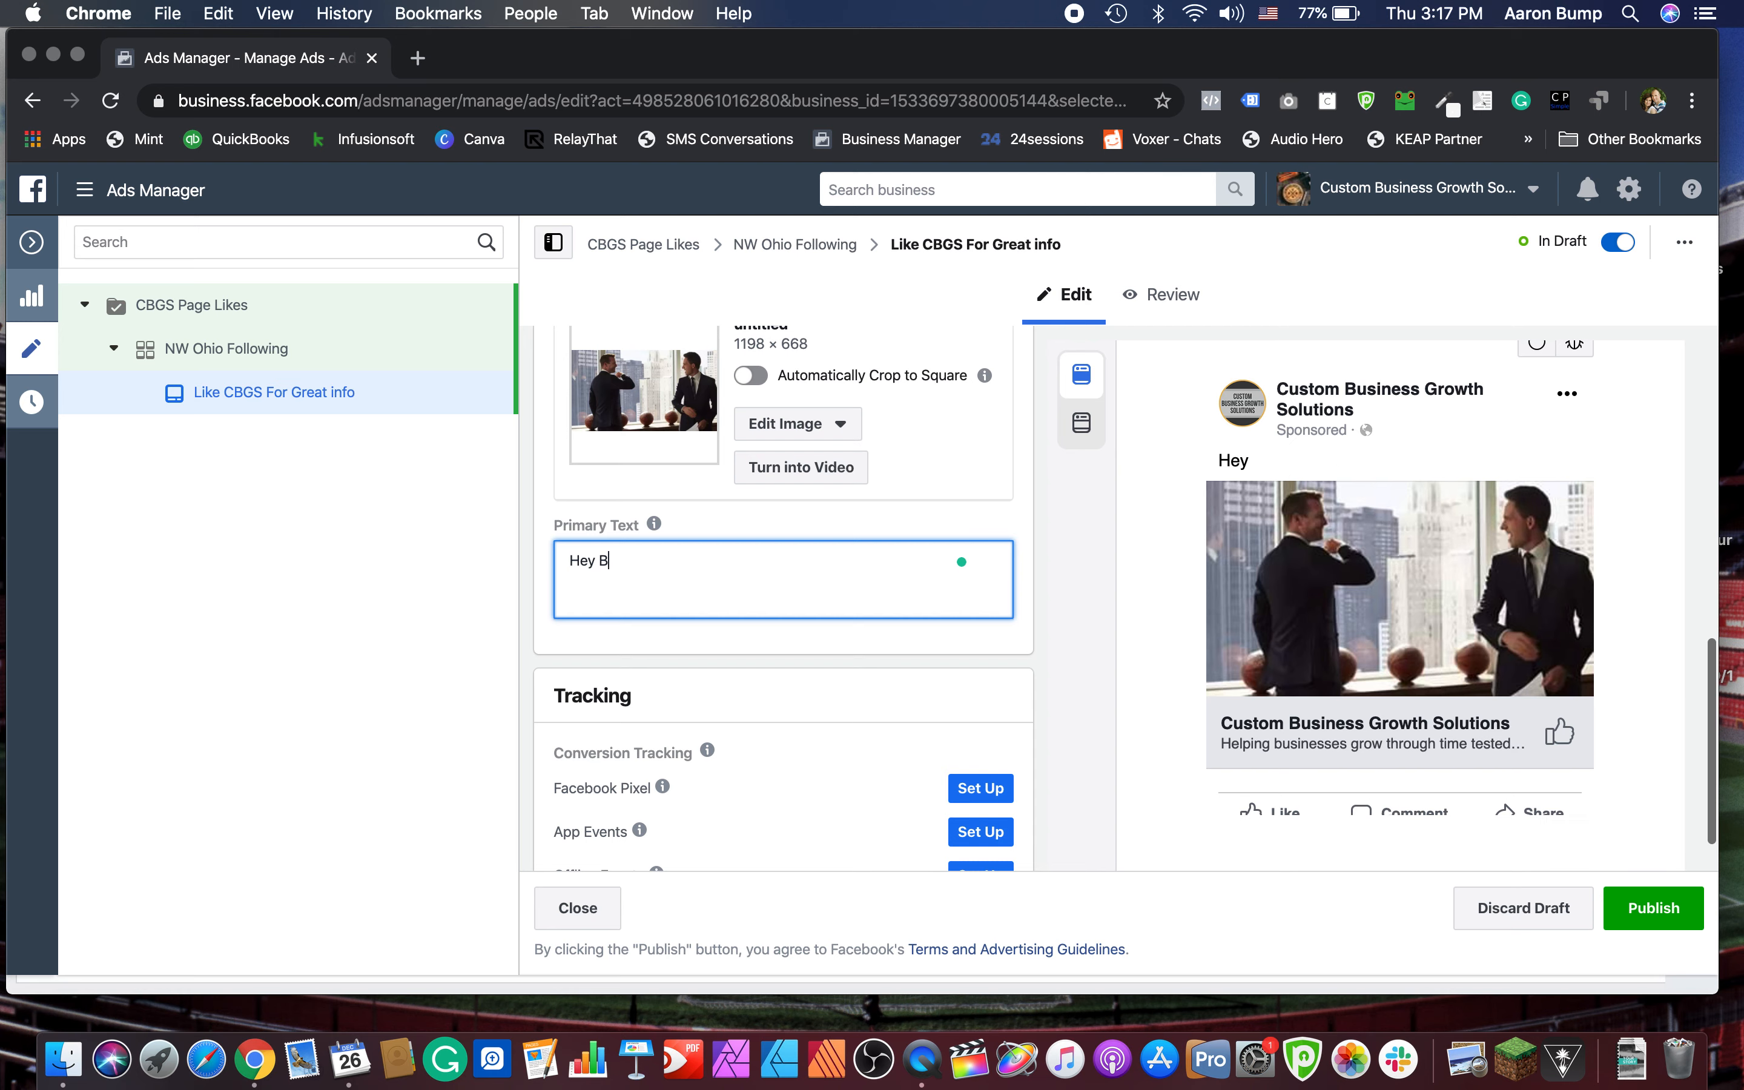
text(usiness Owners!)
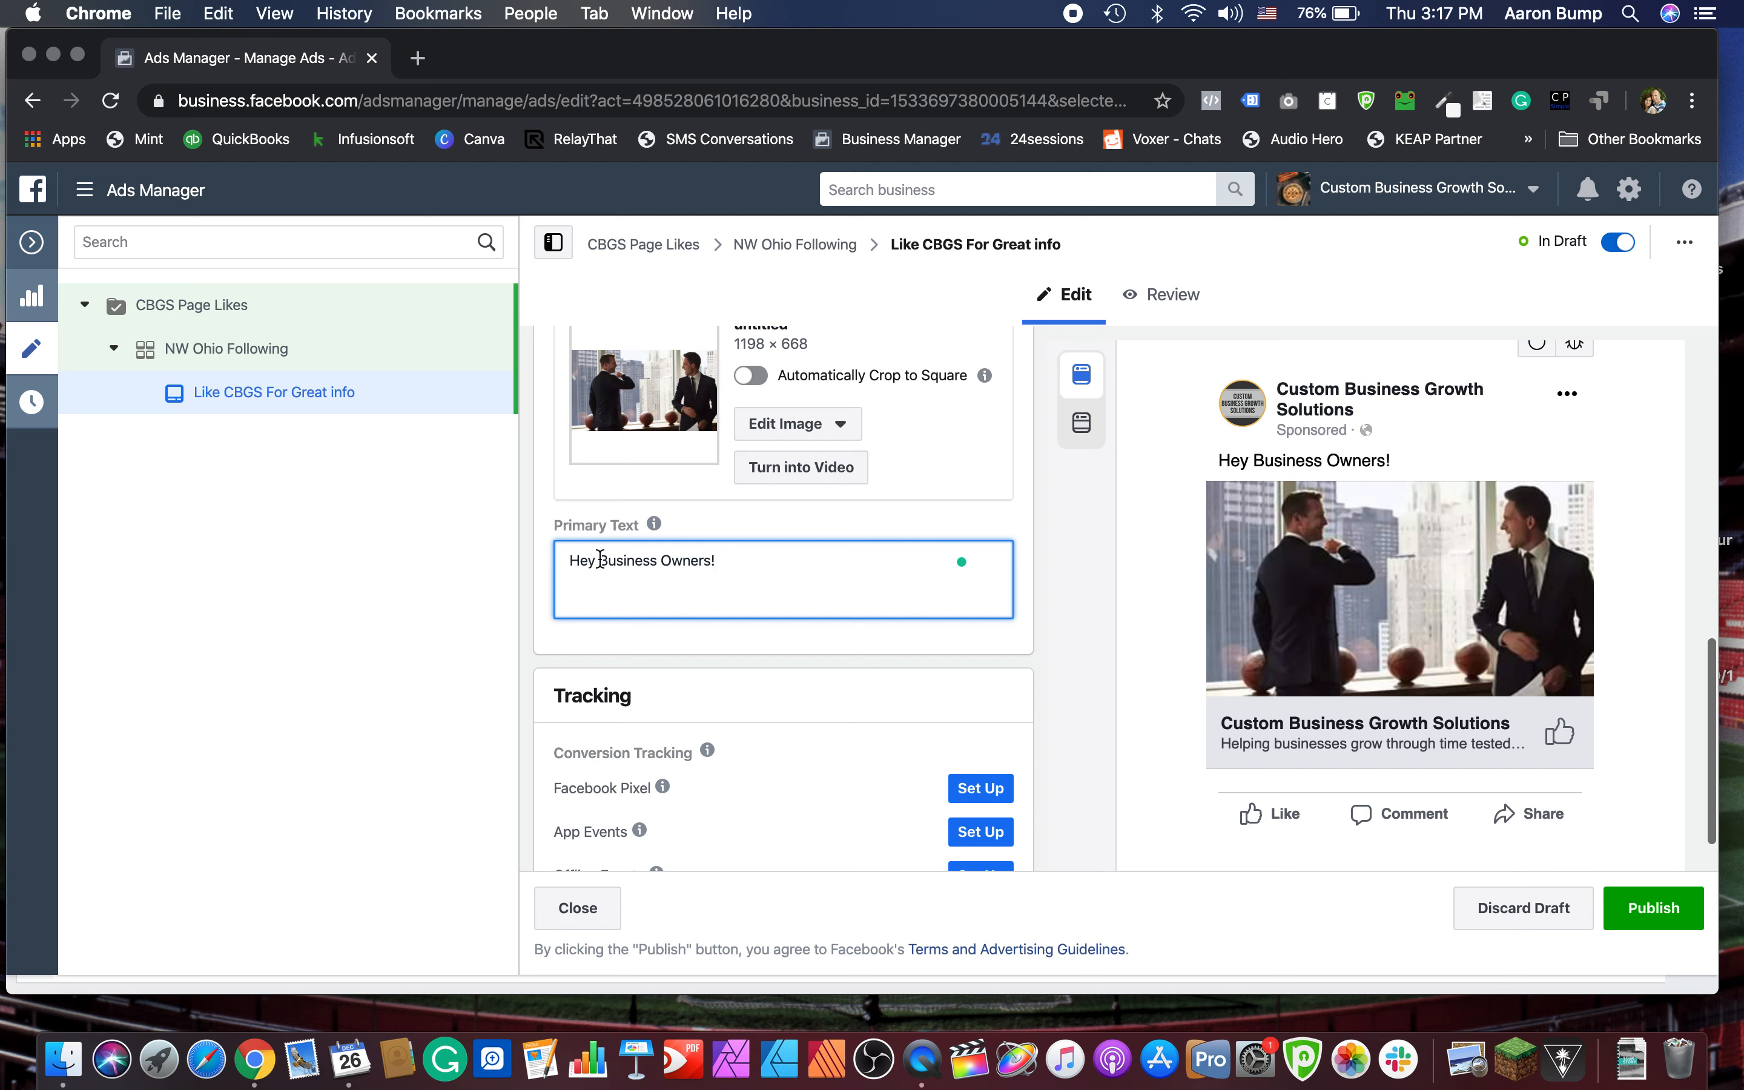
Step: Insert "Motivated & Hungry" before "Business Owners!" in the primary text
click(600, 561)
text(Moto)
key(BackSpace)
key(BackSpace)
text(tivated & hun)
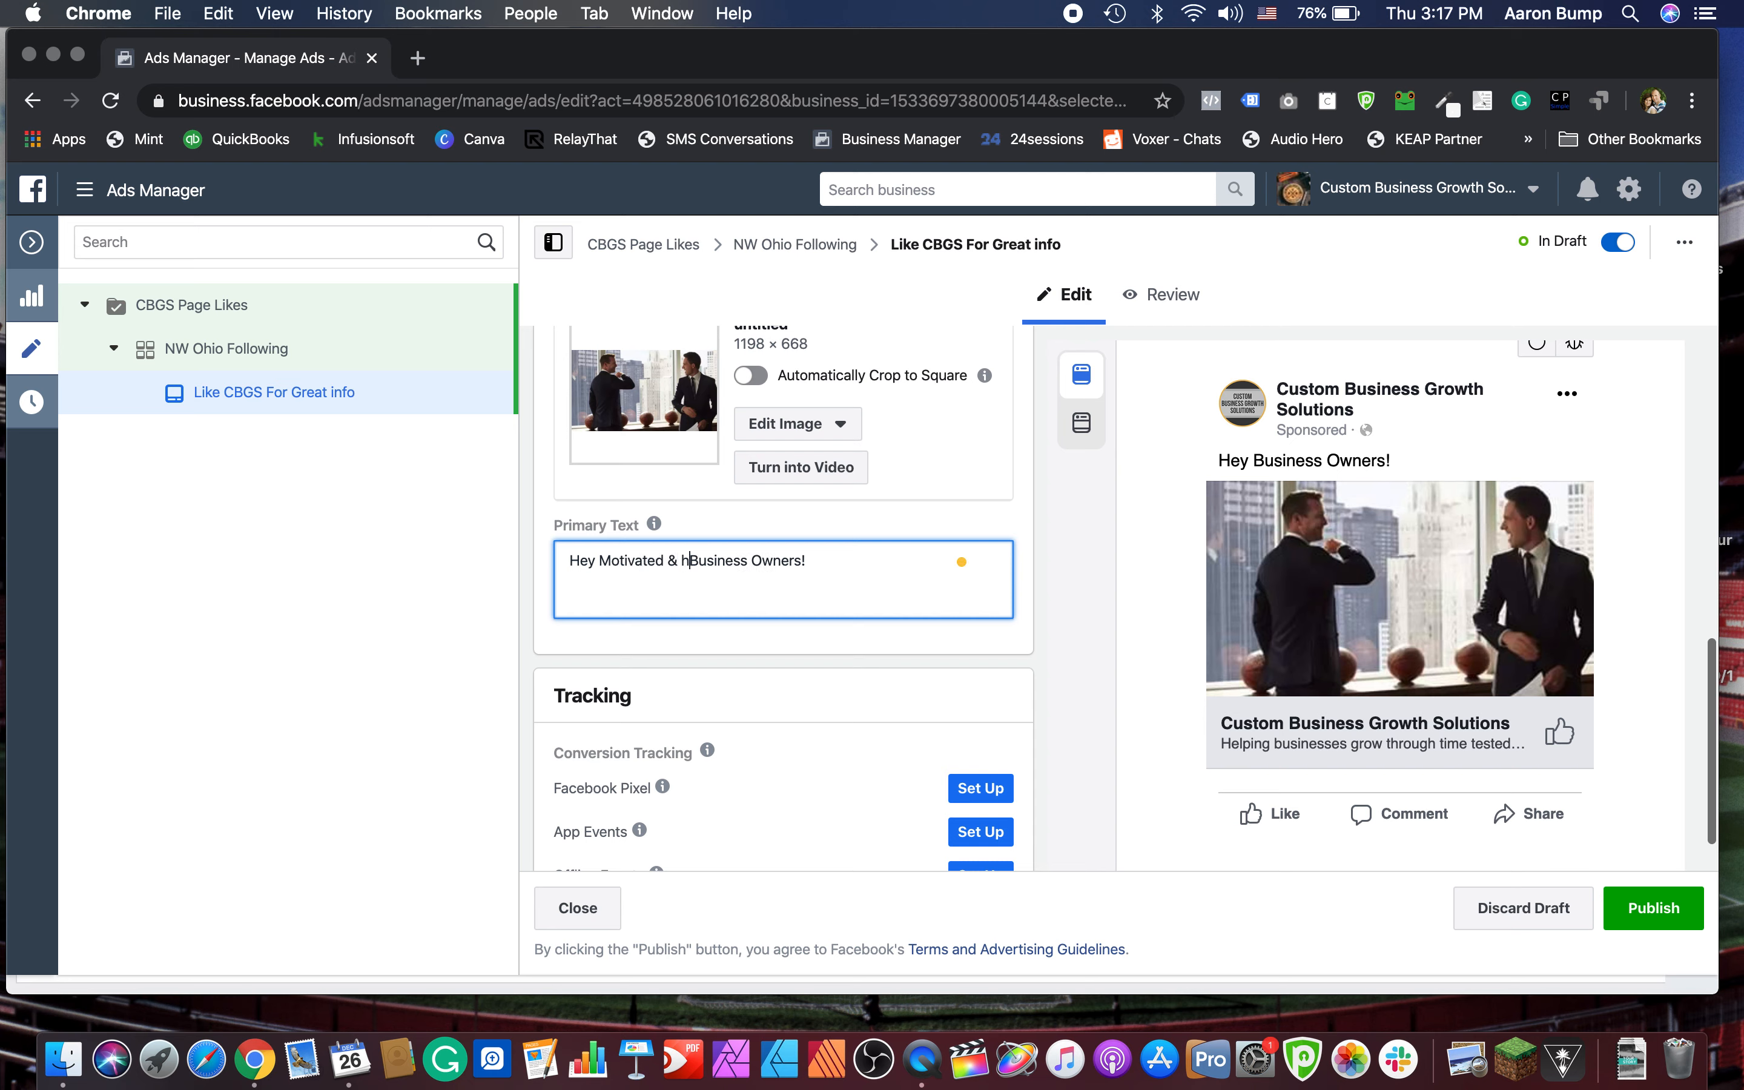
key(BackSpace)
key(BackSpace)
key(BackSpace)
text(Hungry)
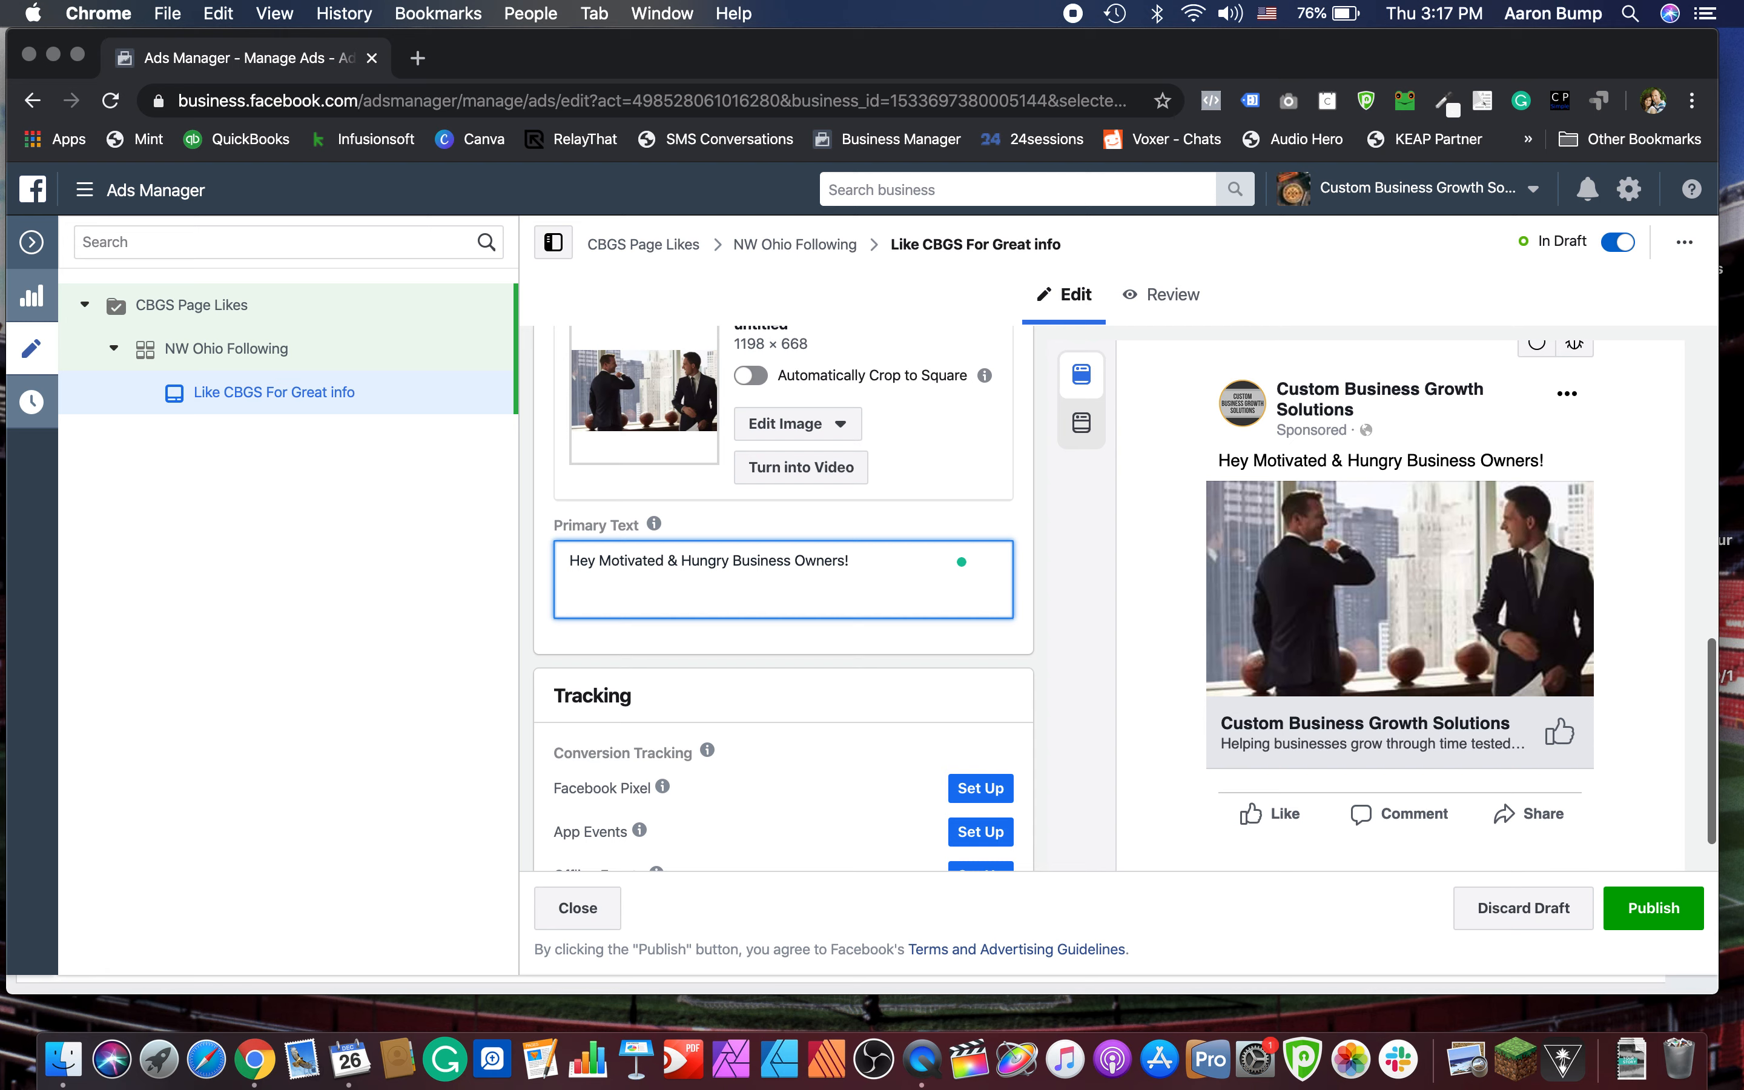
Step: Append "If you're looking for the most effective business growth information then like and follow our page." to the primary text and start a new line
text(If you're looking for the most effet)
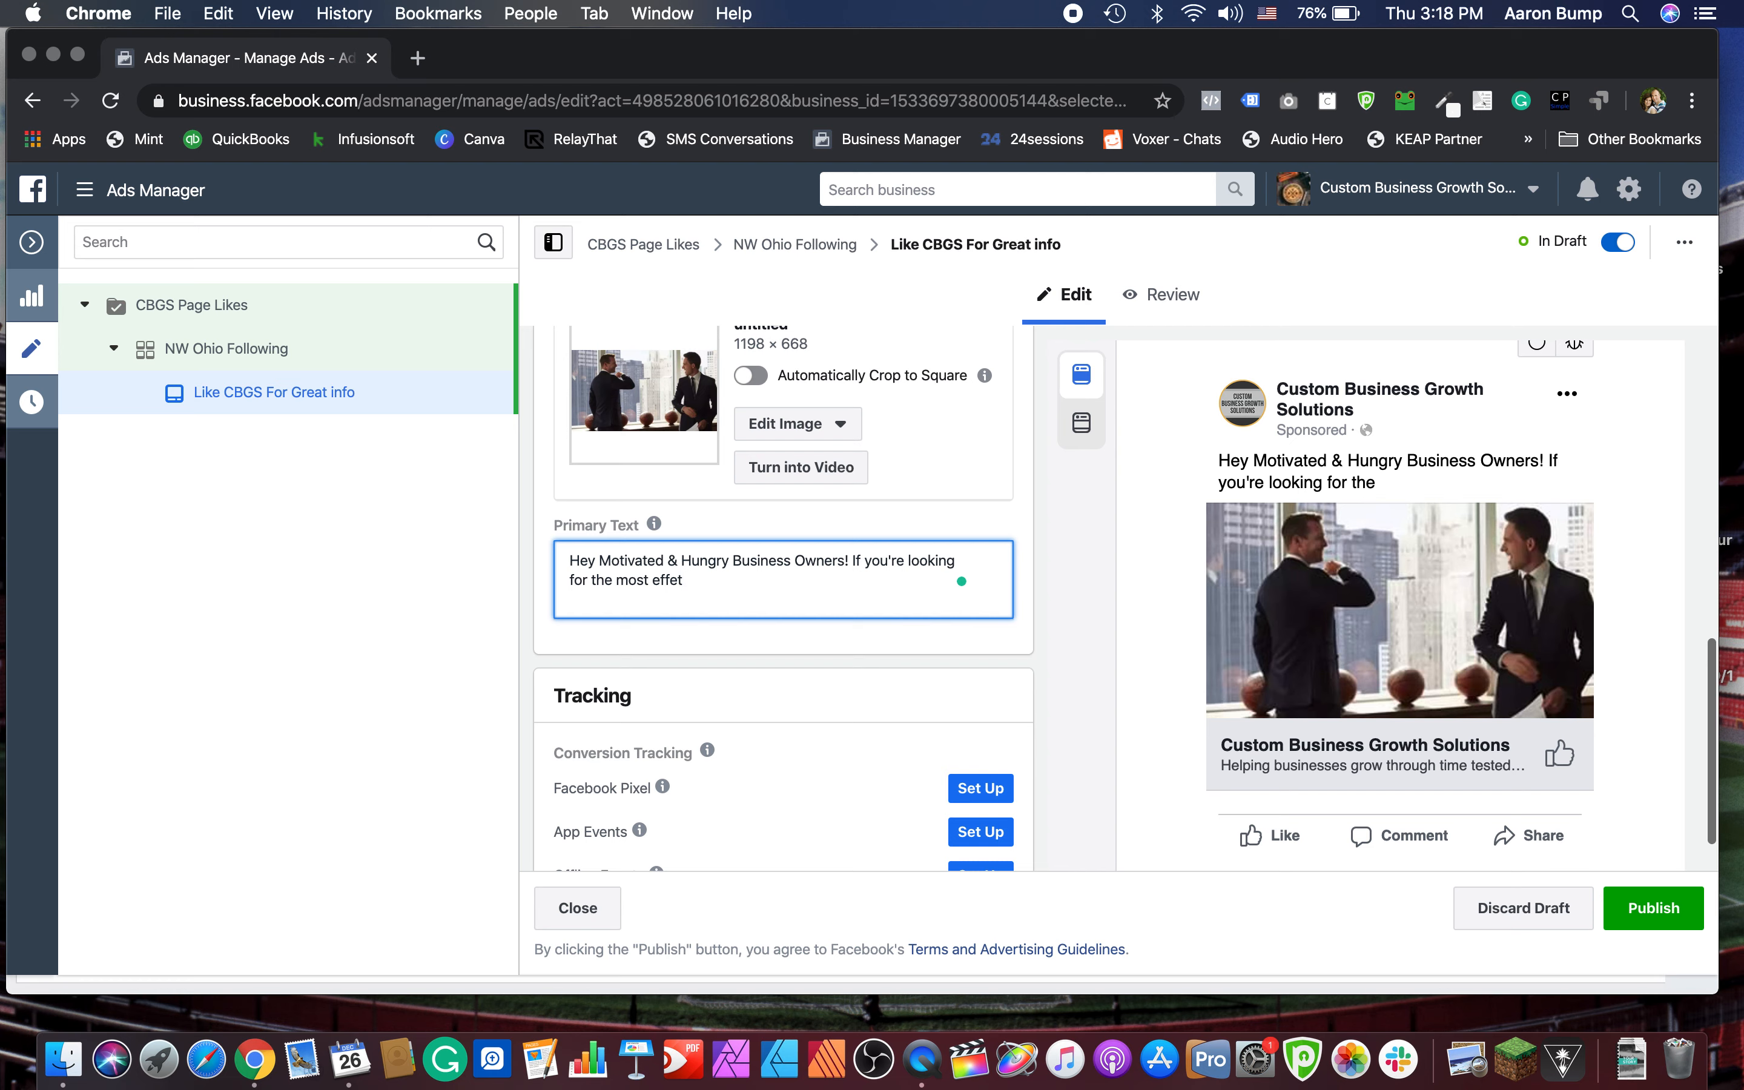
key(BackSpace)
text(ctive buis)
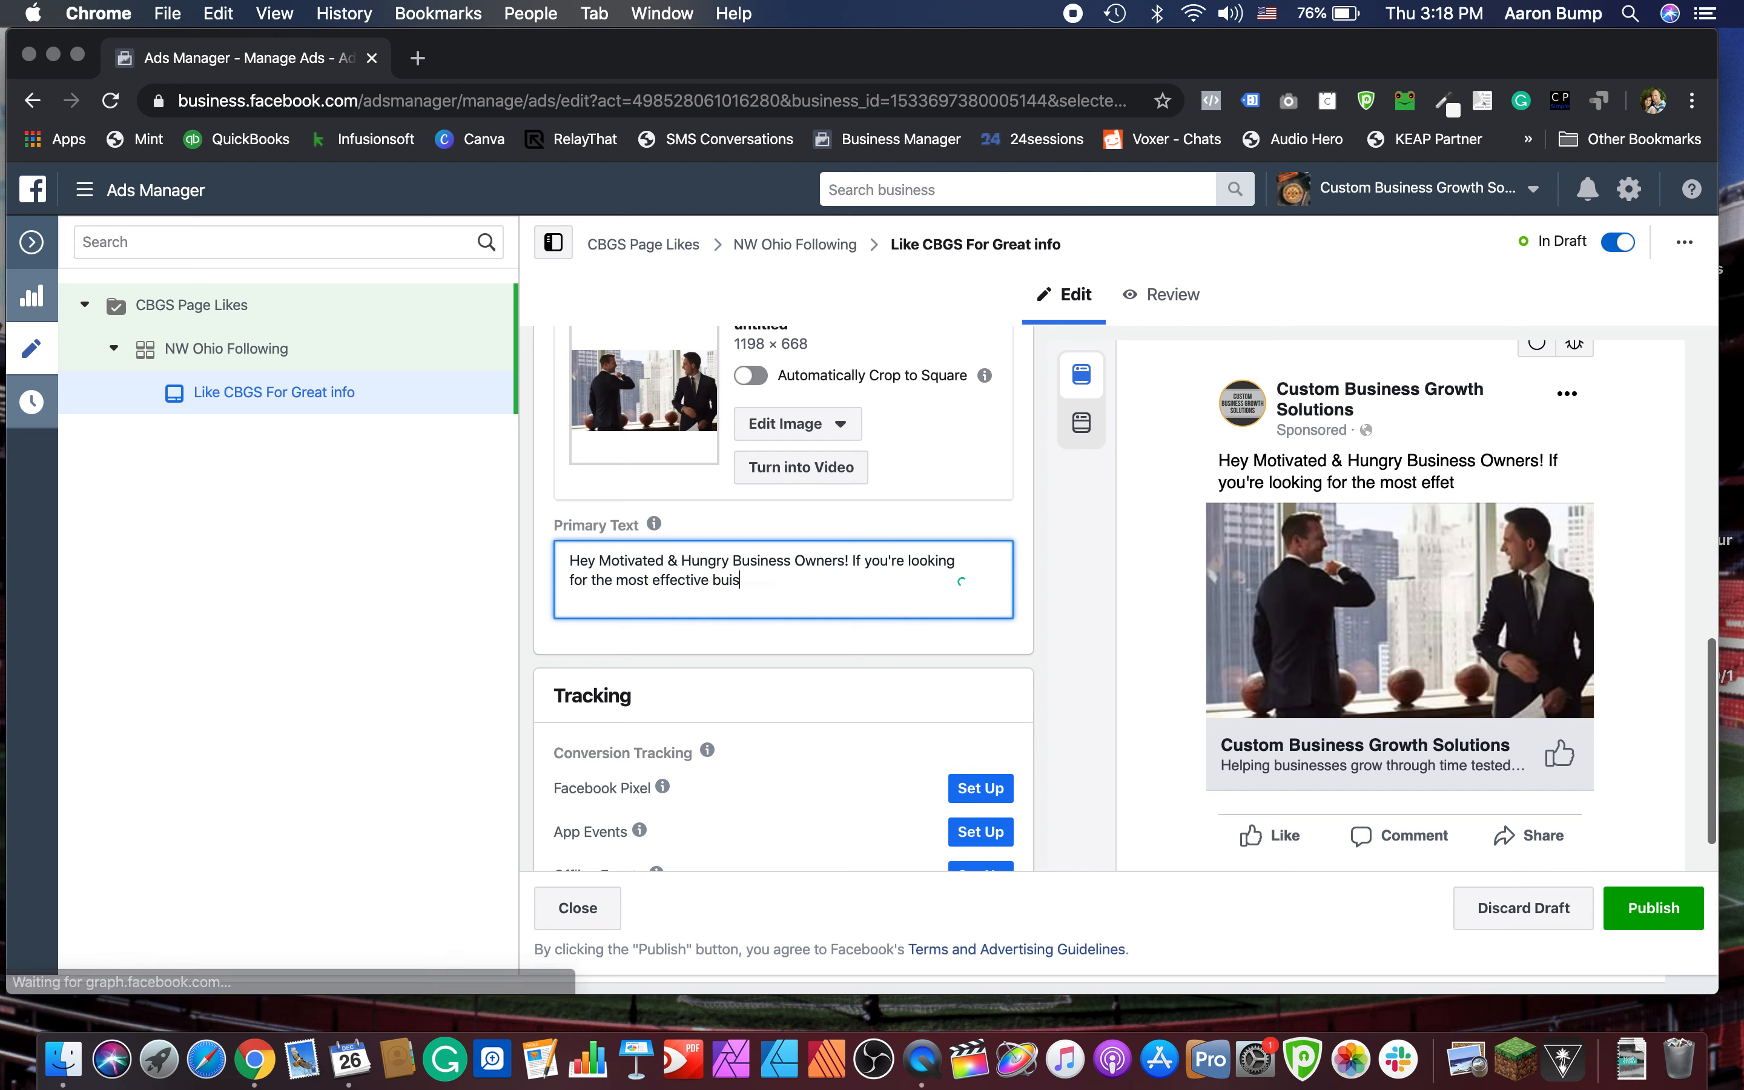
key(BackSpace)
key(BackSpace)
text(siness growt)
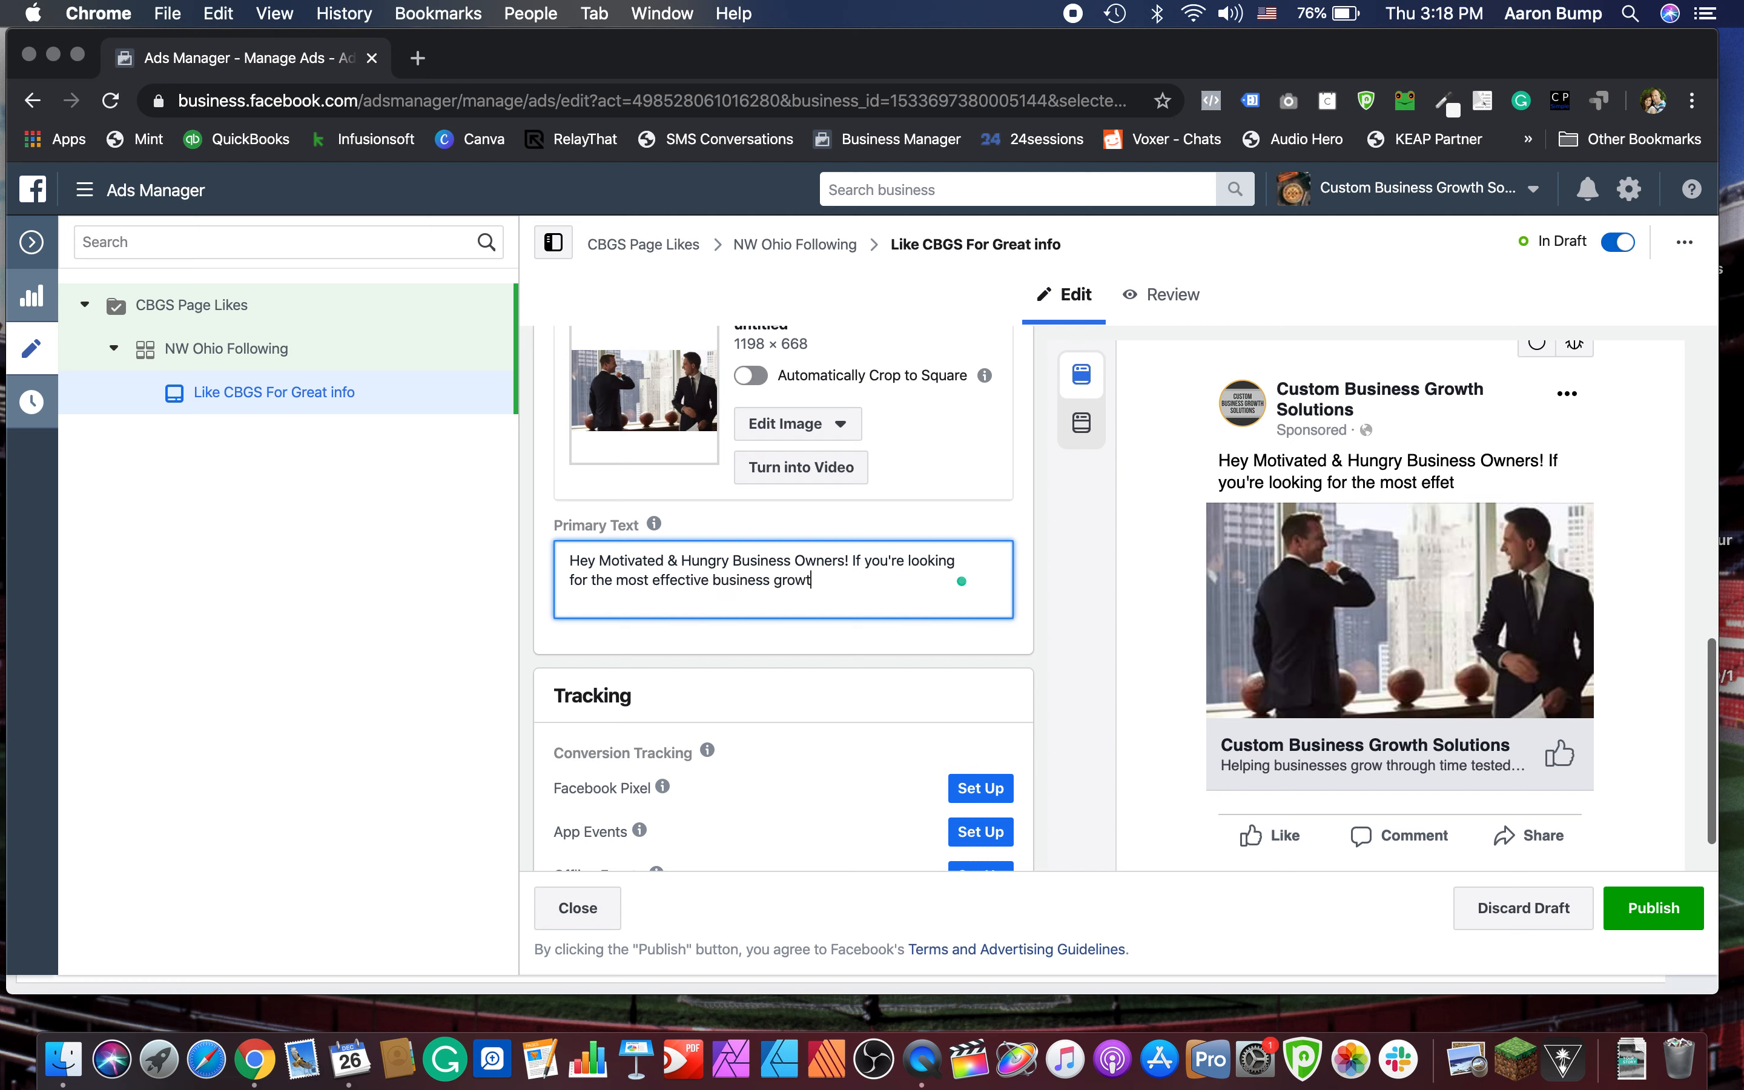
text(h informaiotn)
key(BackSpace)
key(BackSpace)
key(BackSpace)
key(BackSpace)
text(tion tha)
key(BackSpace)
text(en like and)
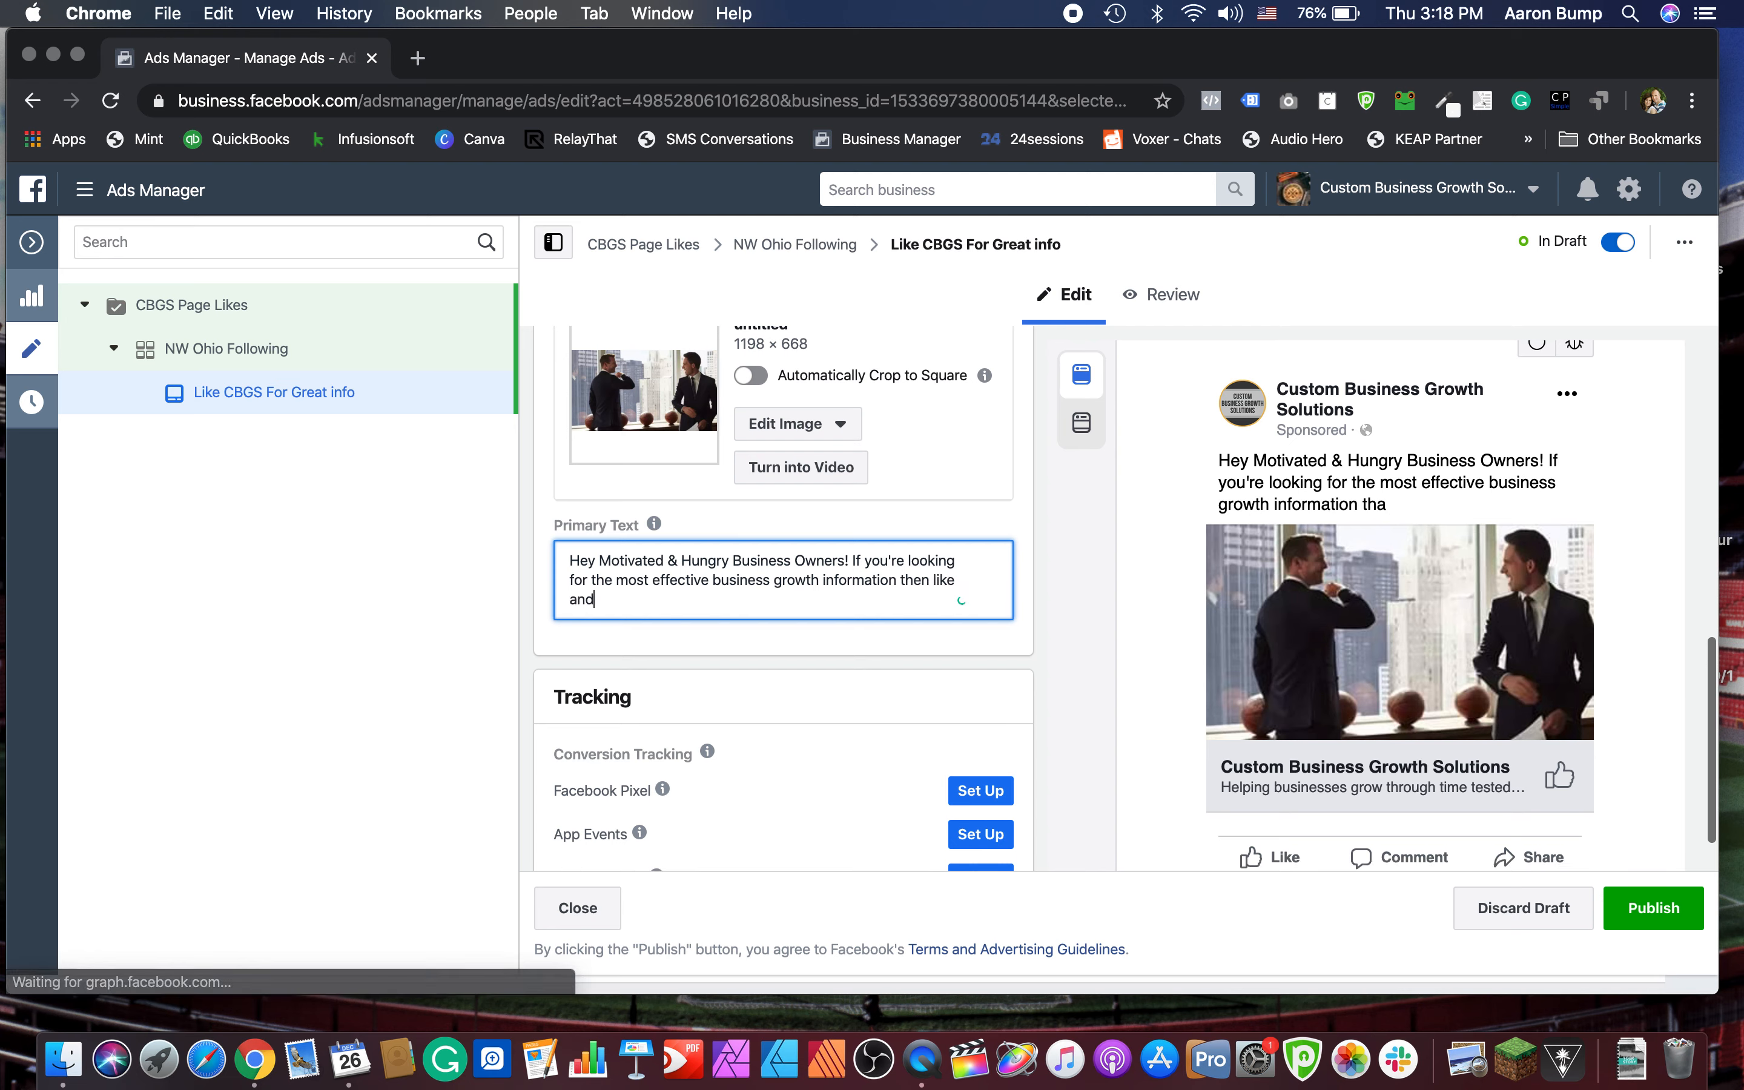
text( follow our )
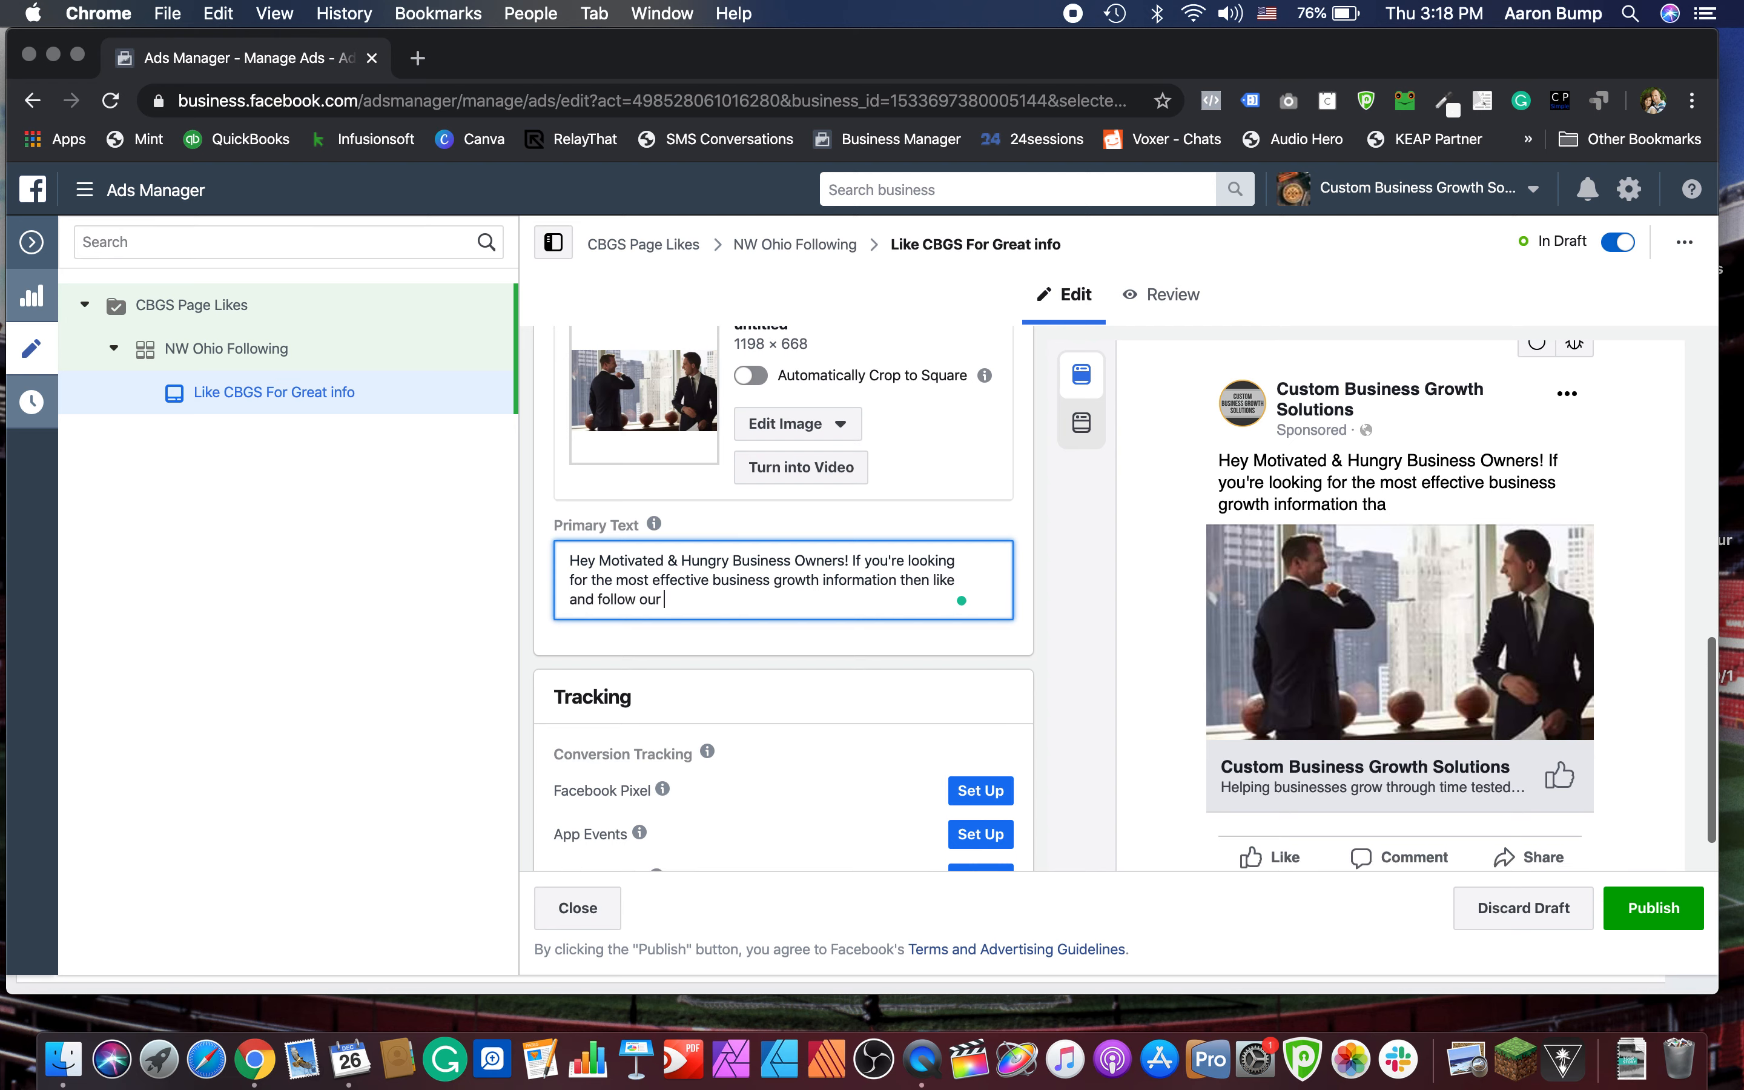
text(page.)
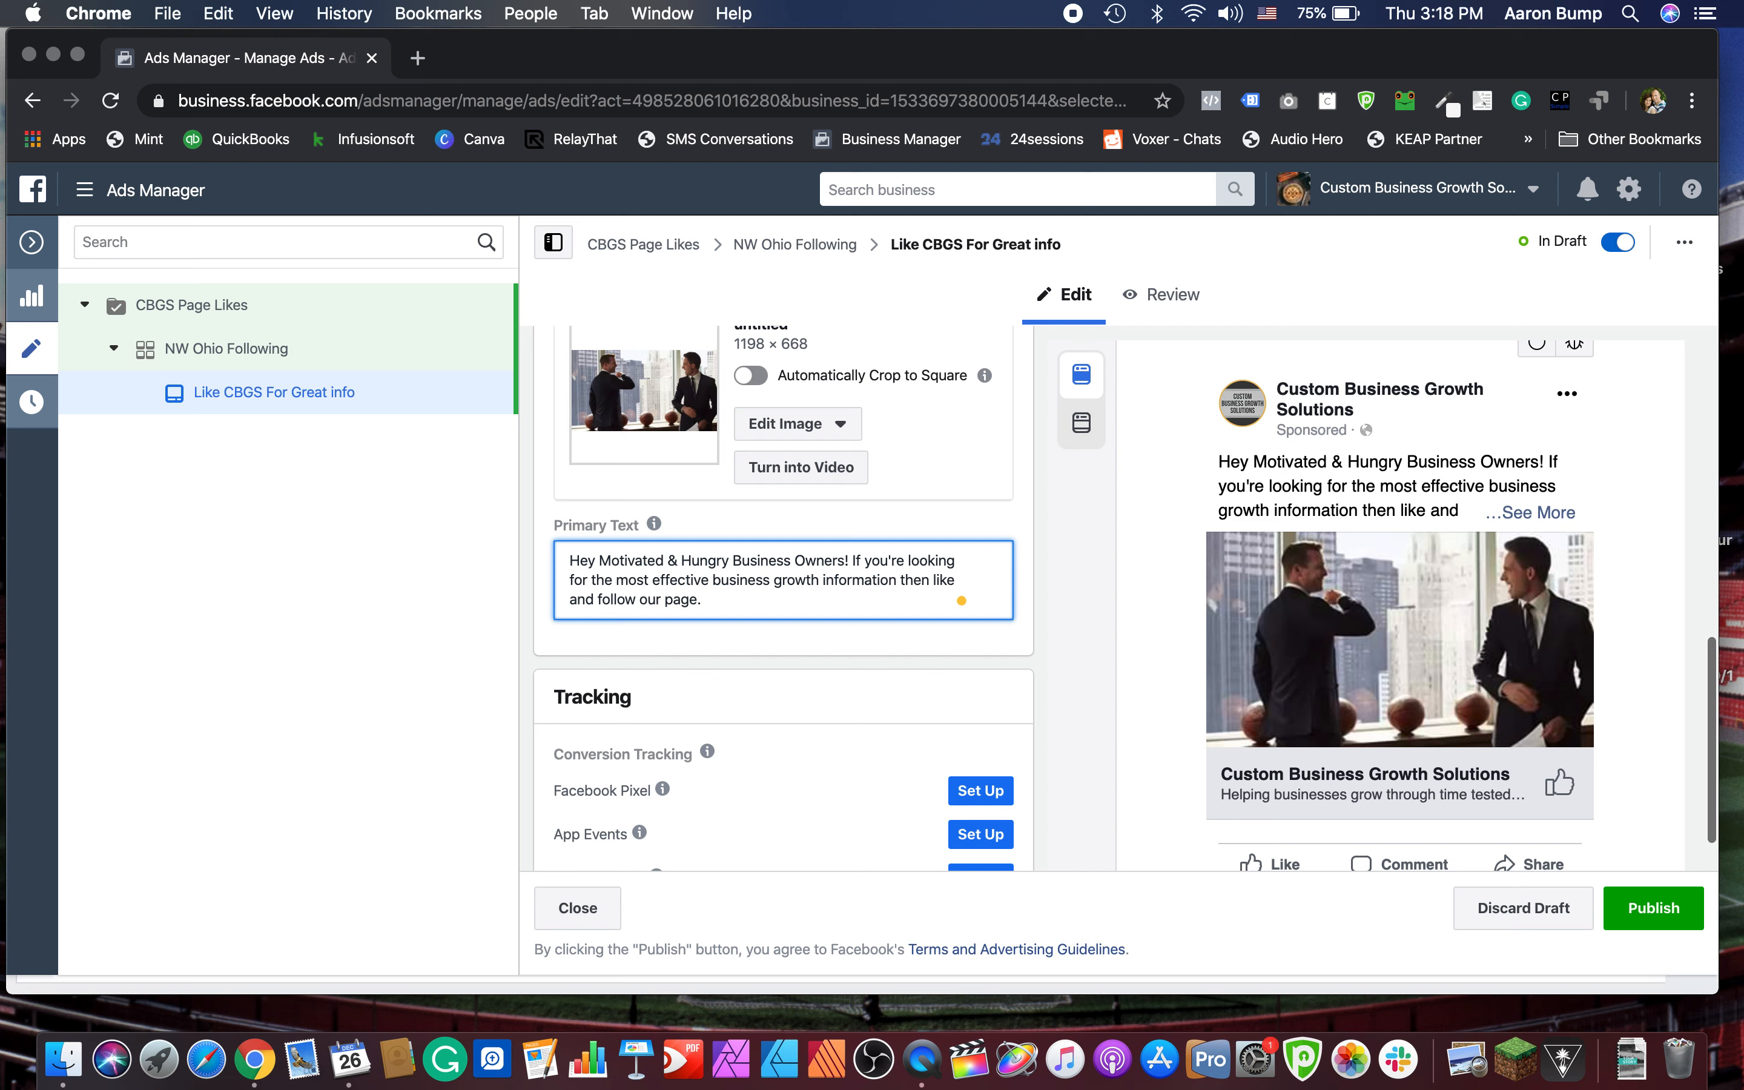
key(Return)
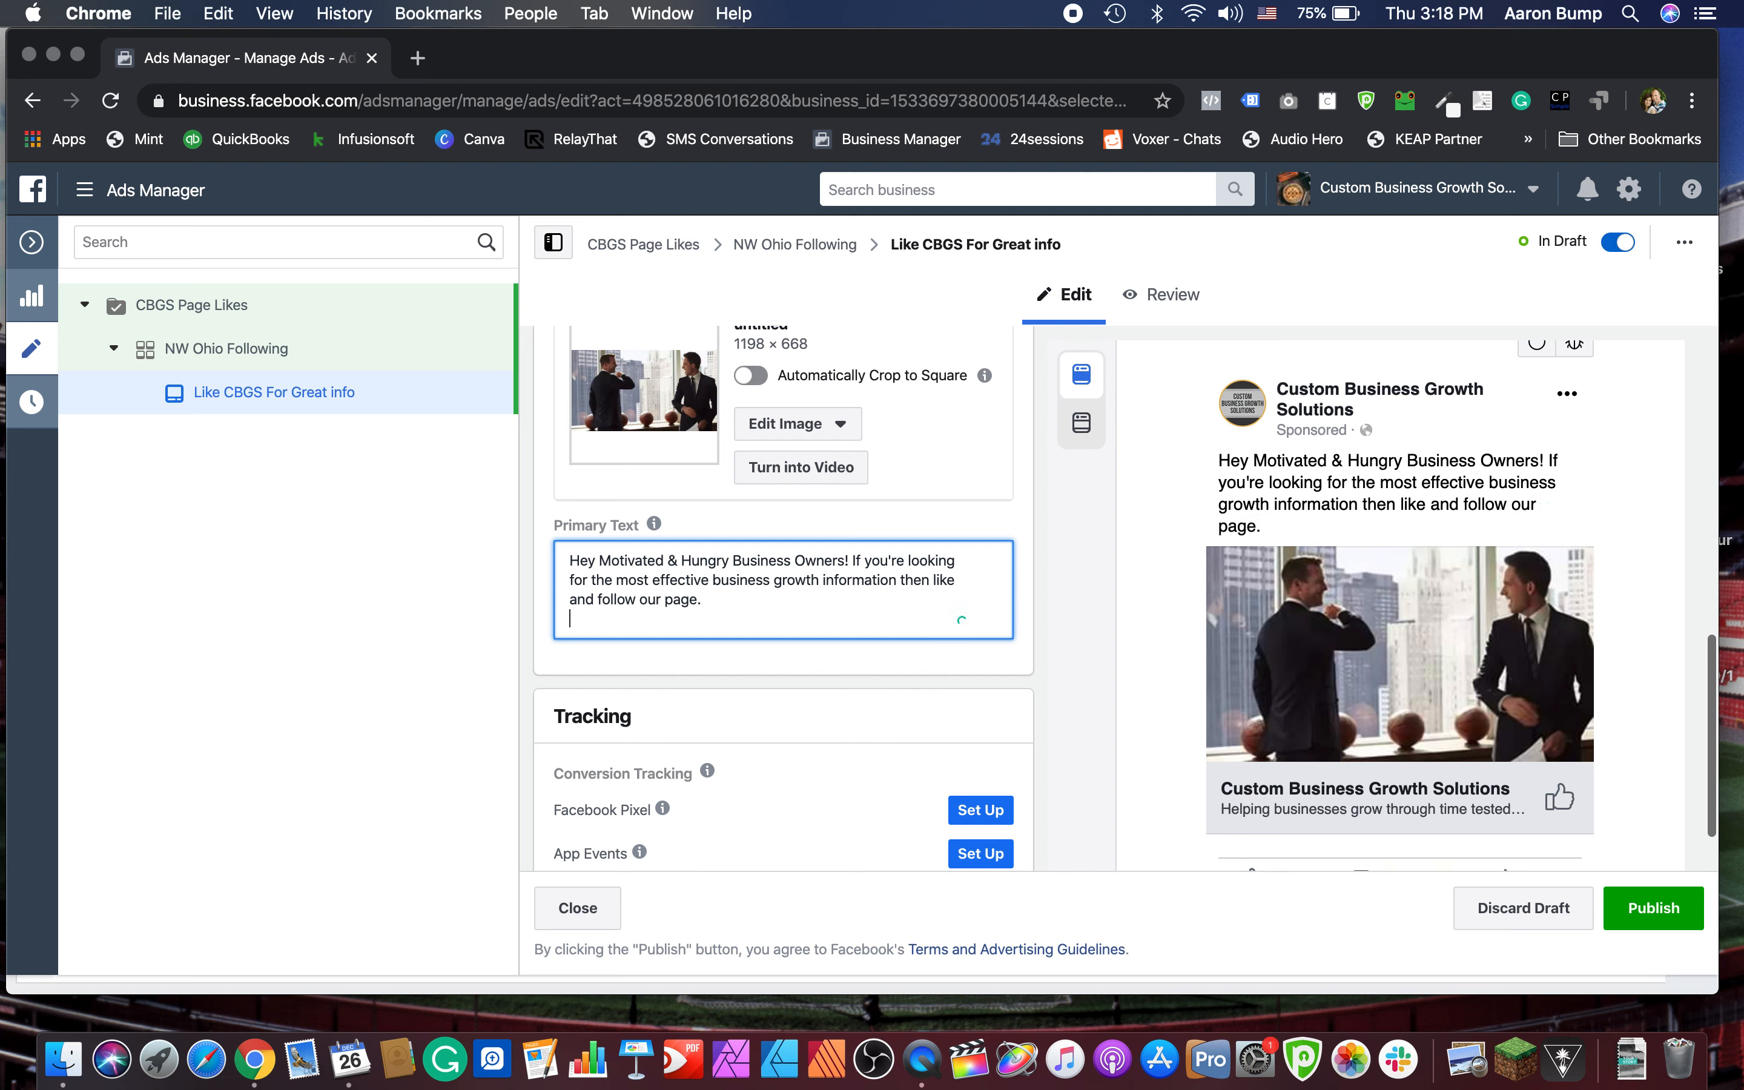
key(ctrl+super+space)
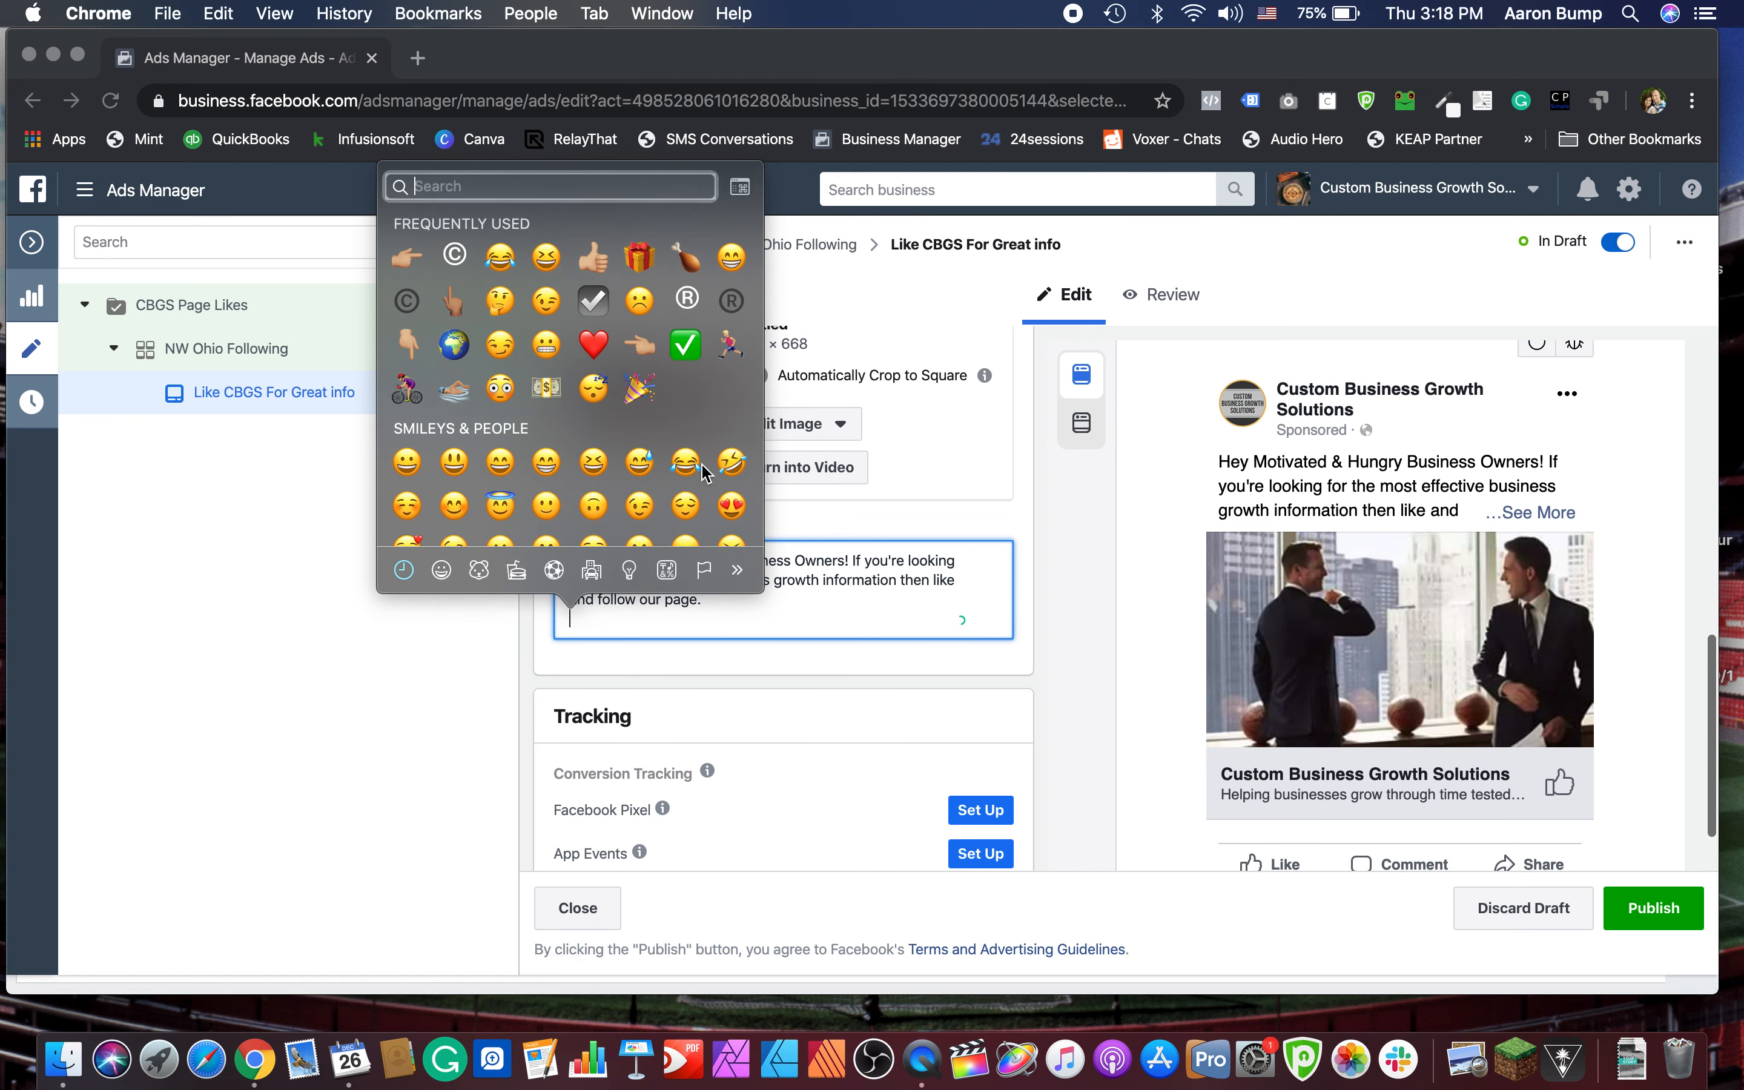
key(Escape)
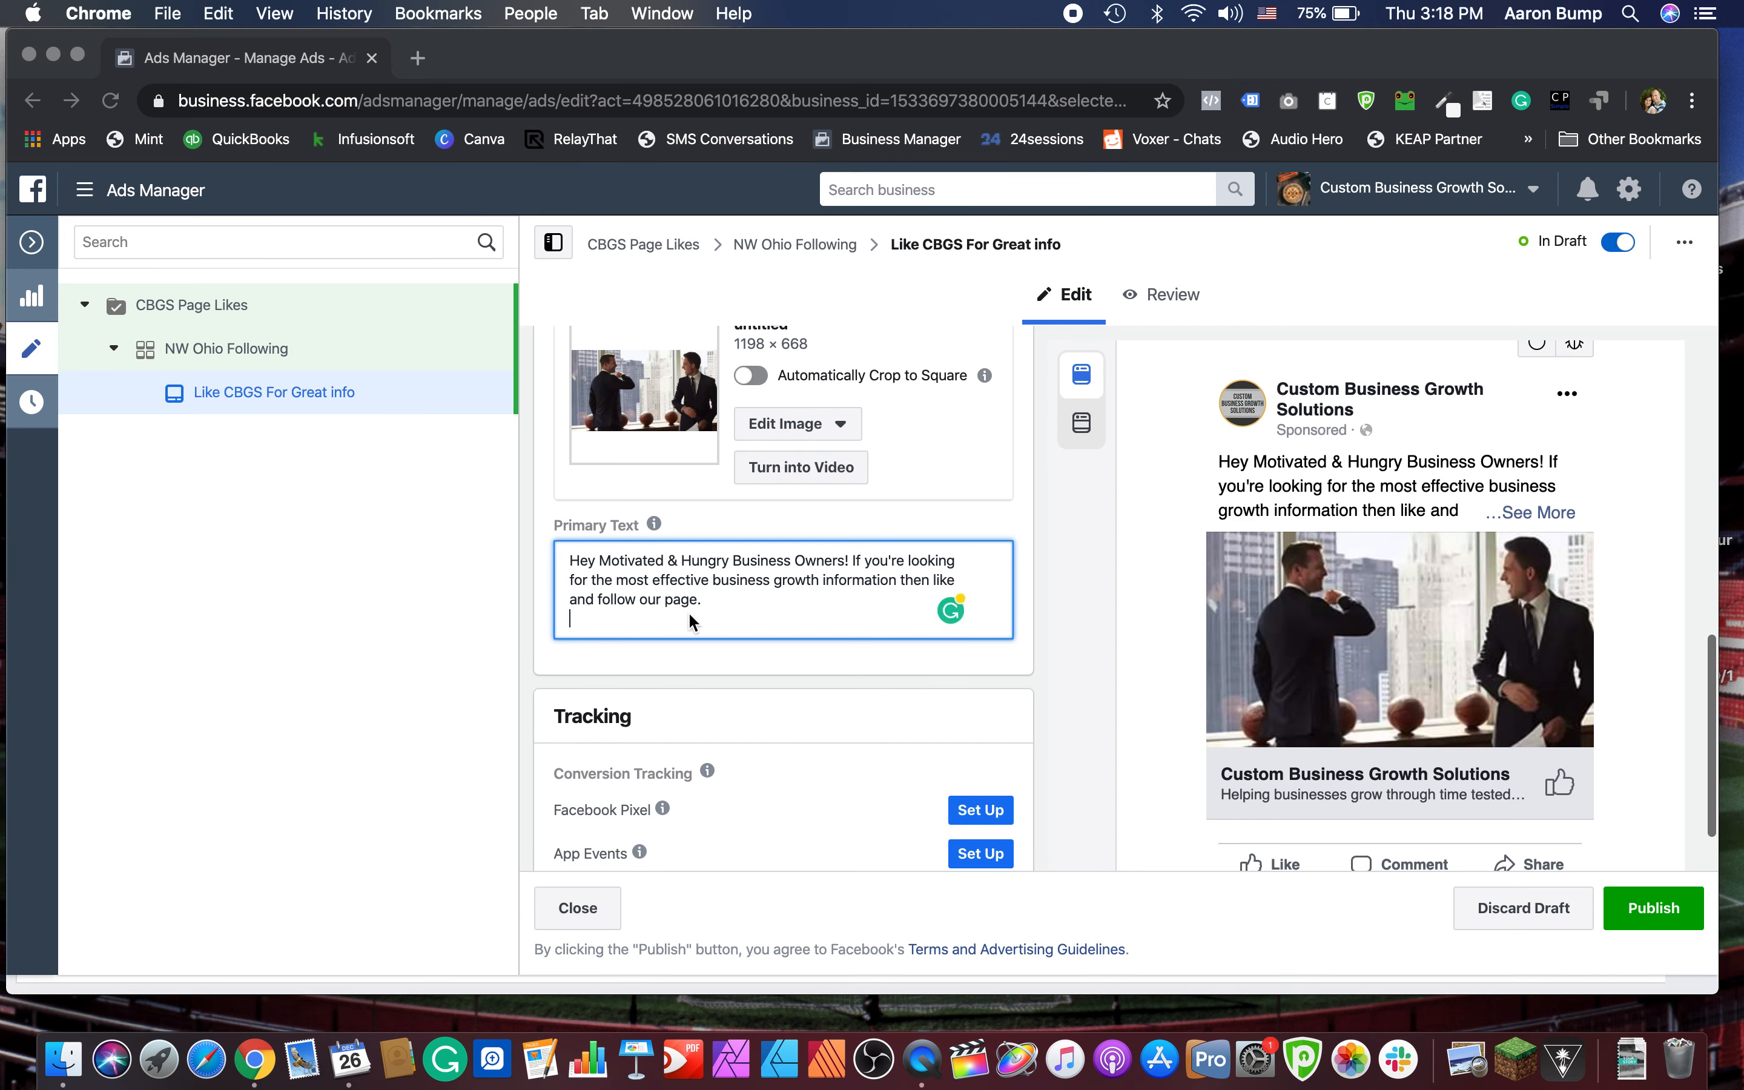
click(659, 614)
right_click(659, 614)
click(619, 625)
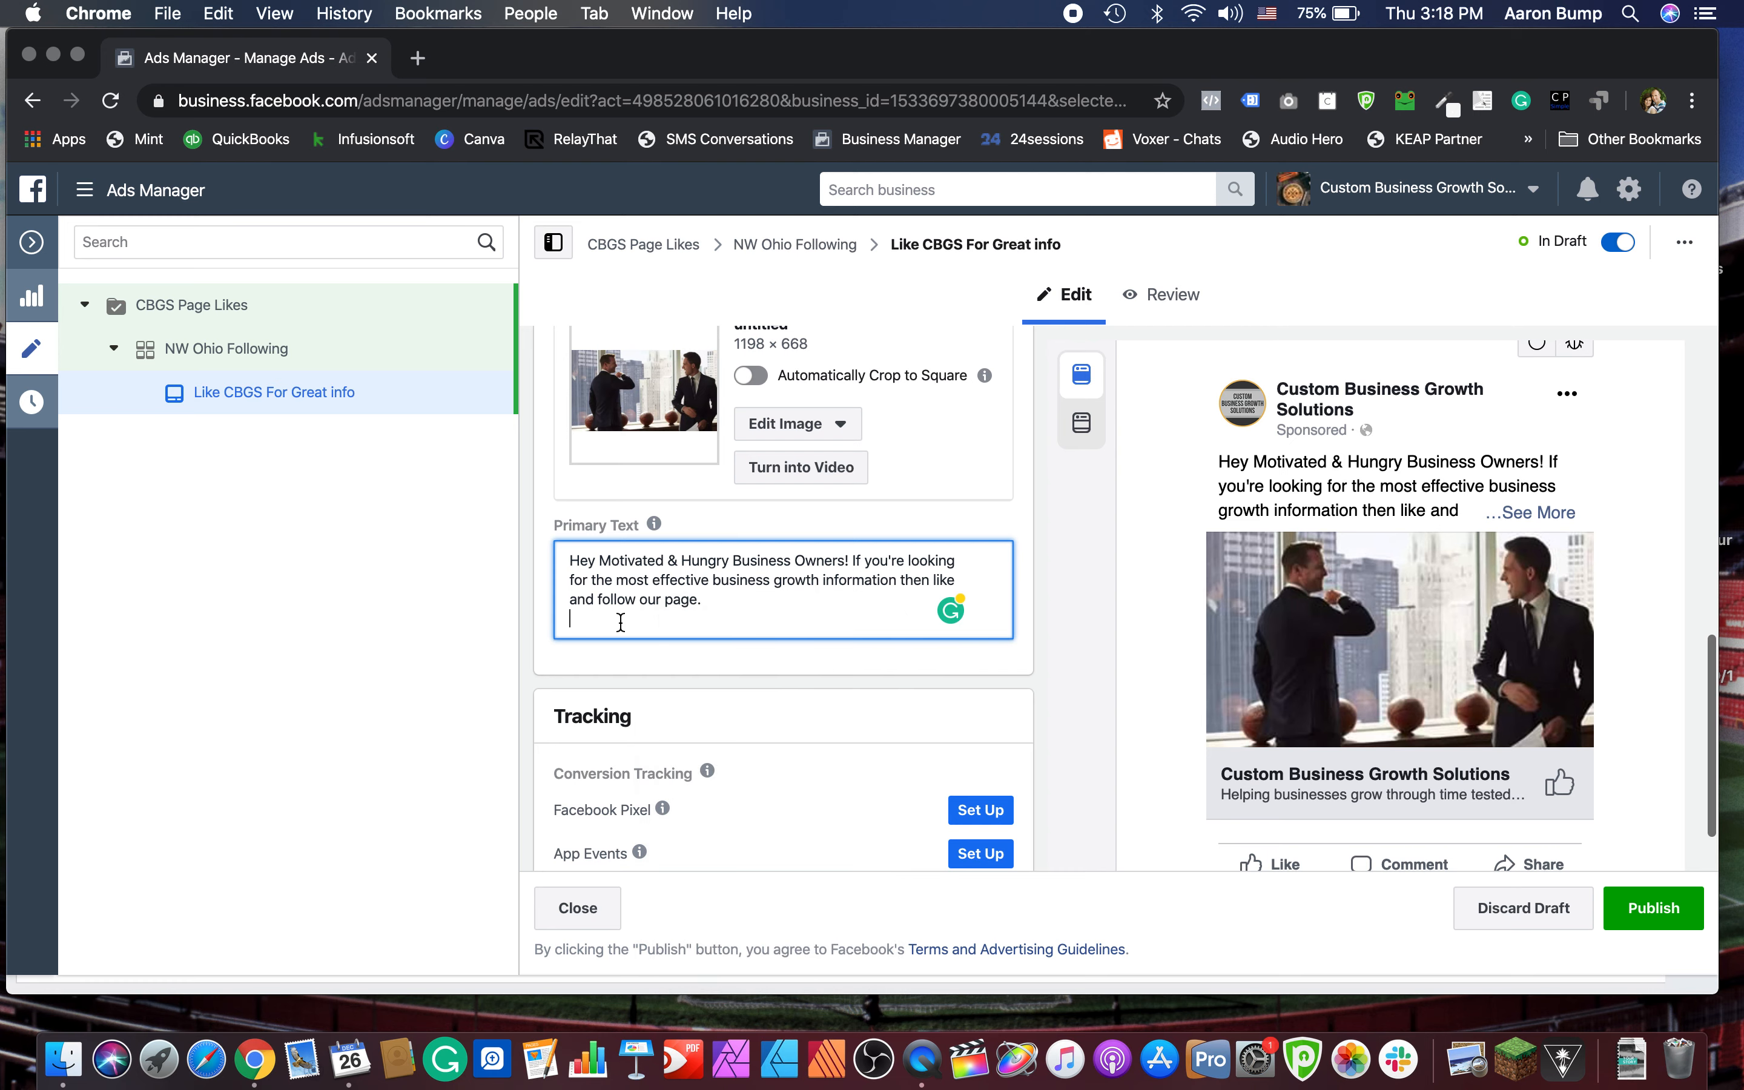
right_click(687, 625)
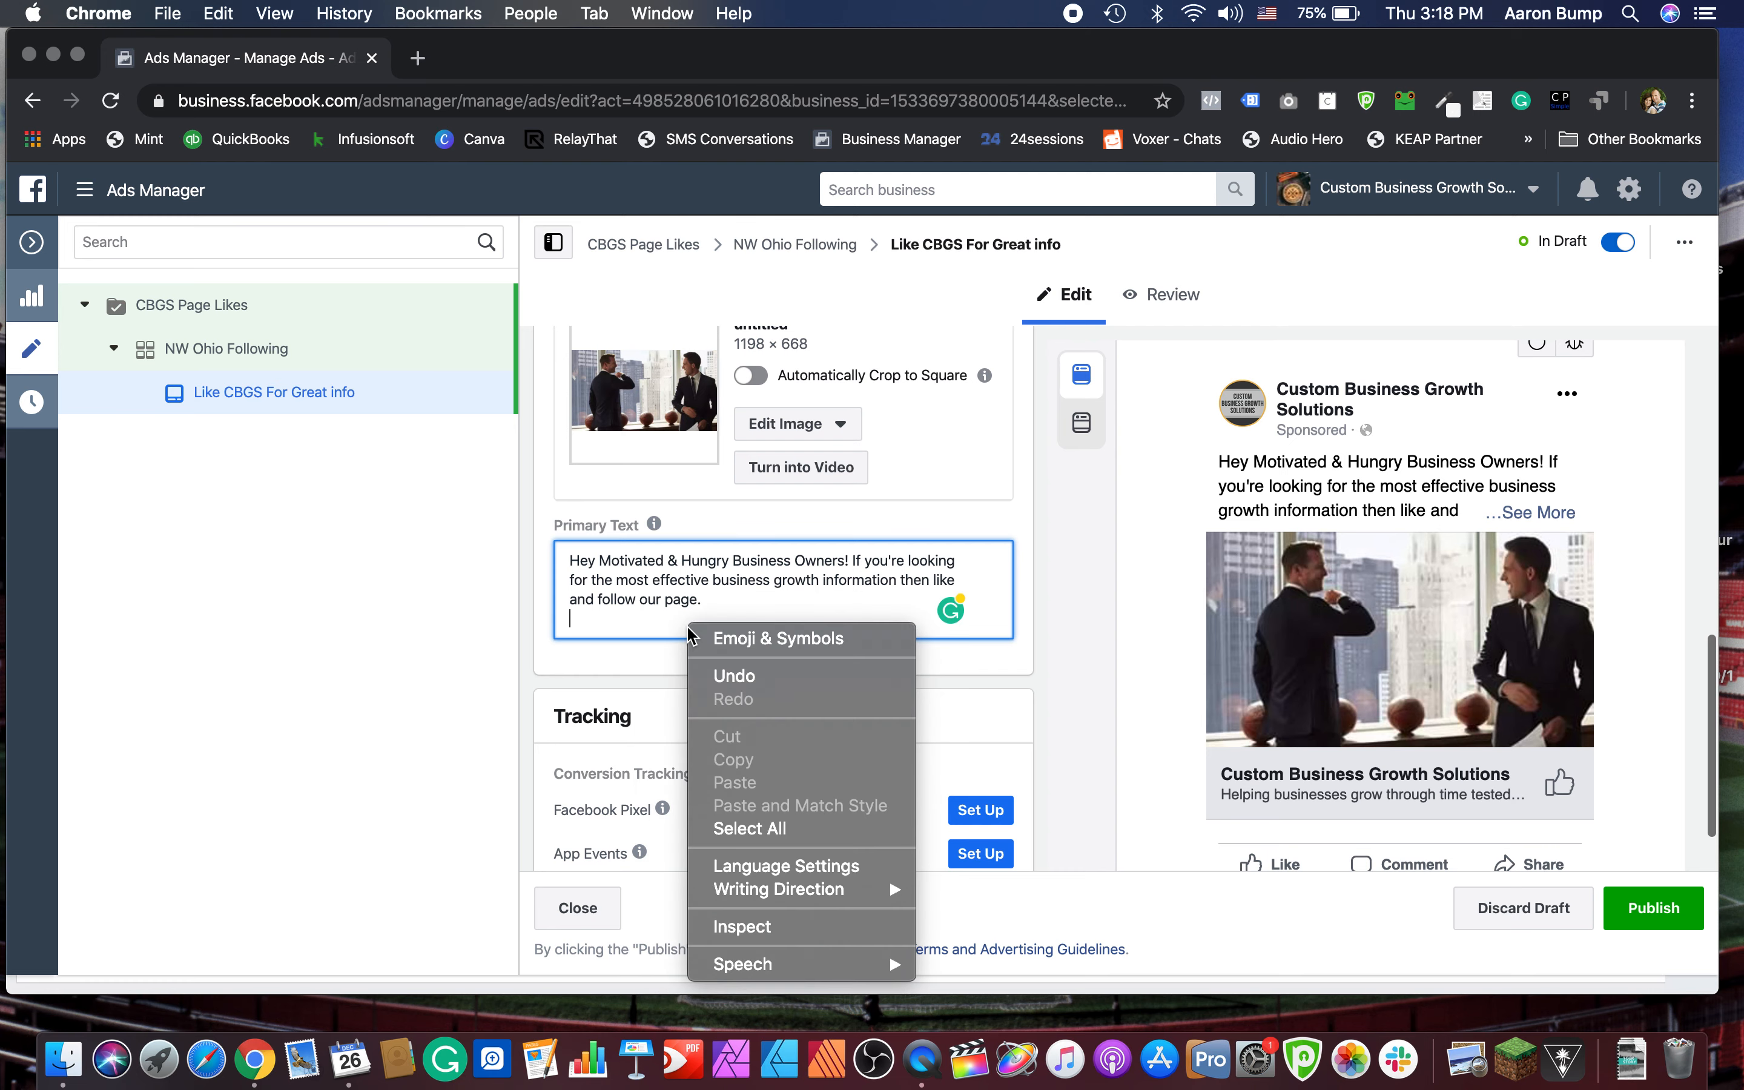
click(728, 632)
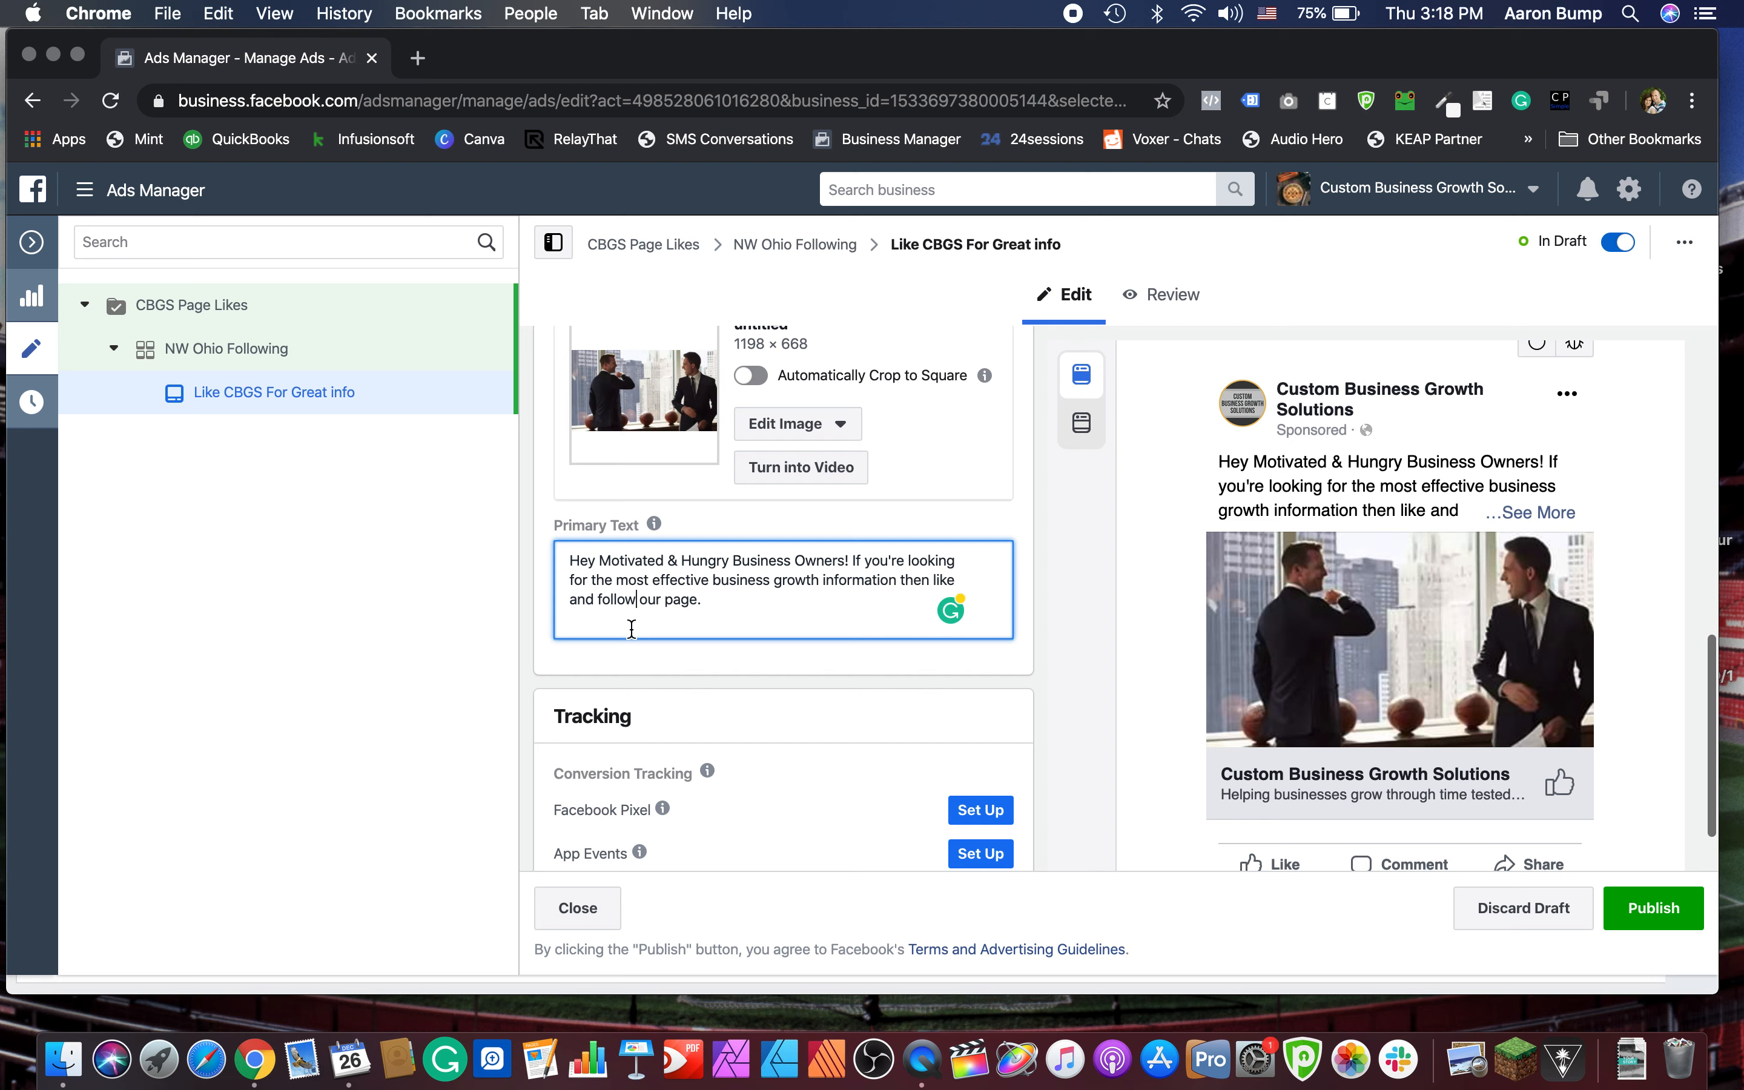
Step: Add two list lines below the opening paragraph of the primary text: "- How to generate more leads" and "_ Increase conversion rates"
text(-)
text(How to generate more leads)
key(Return)
text(- )
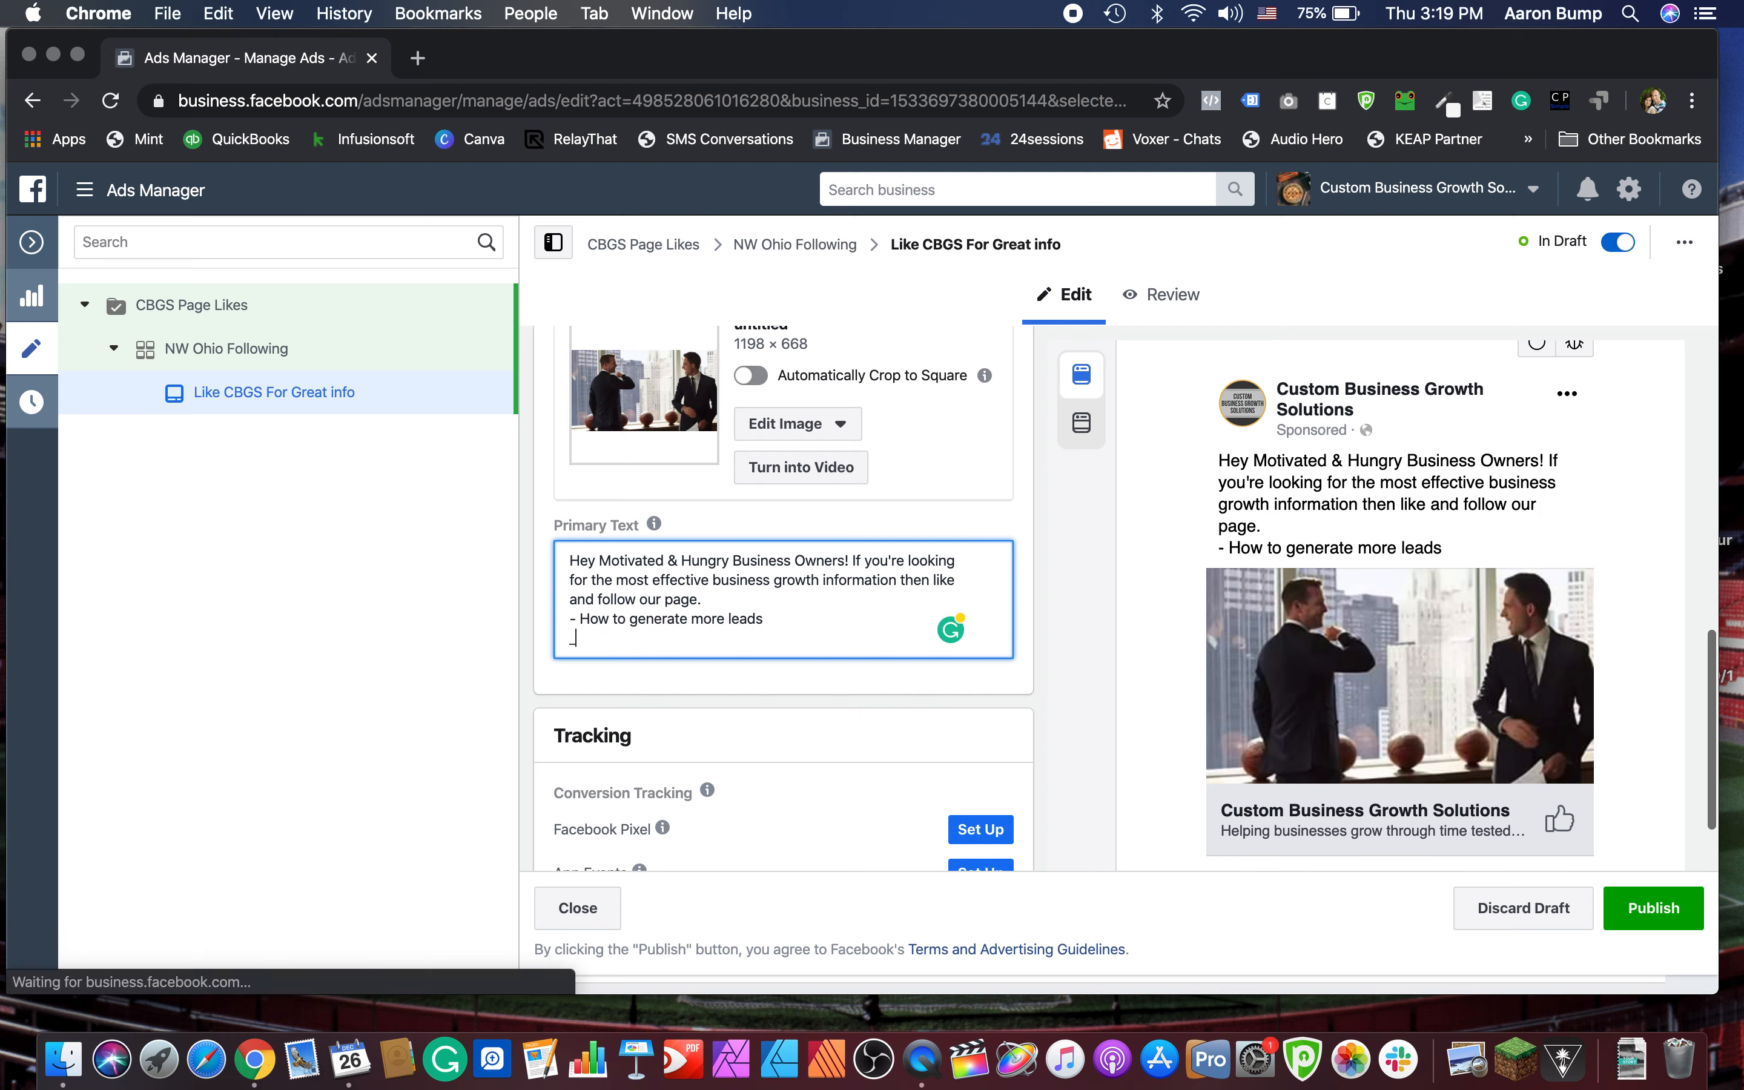
text(INn)
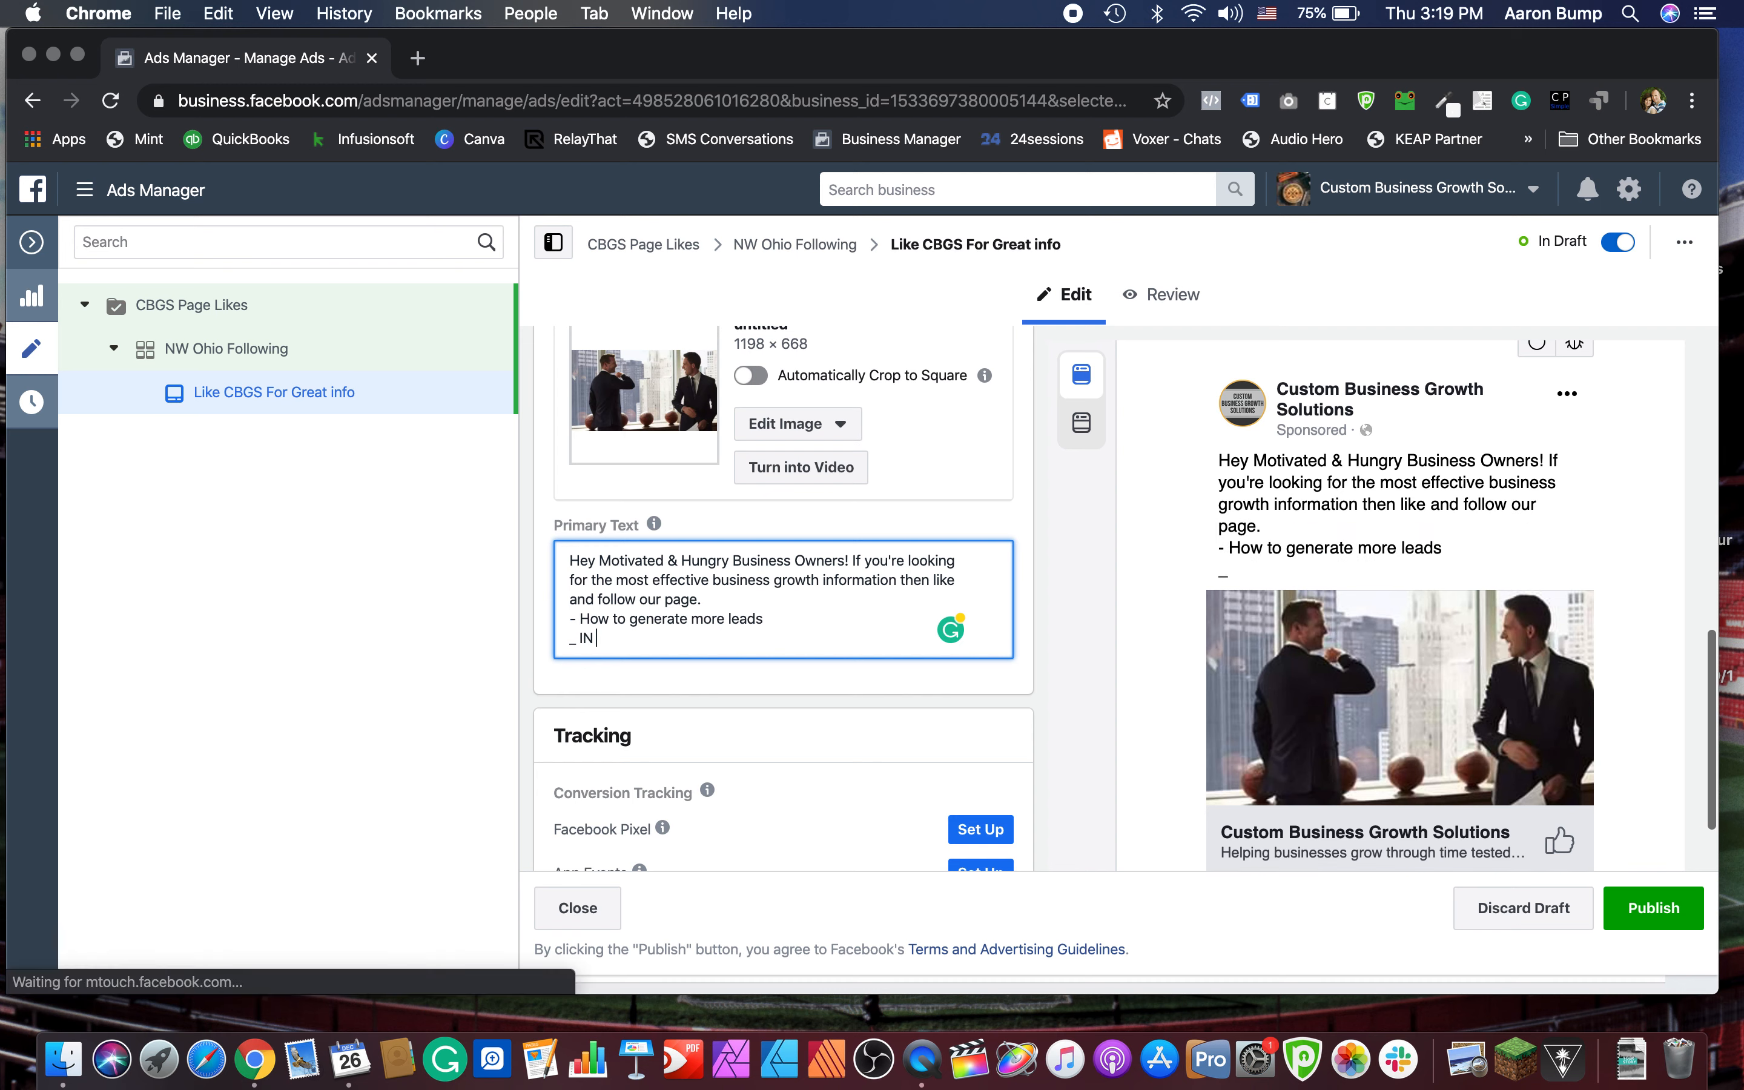
key(BackSpace)
key(BackSpace)
key(BackSpace)
text(Incrase)
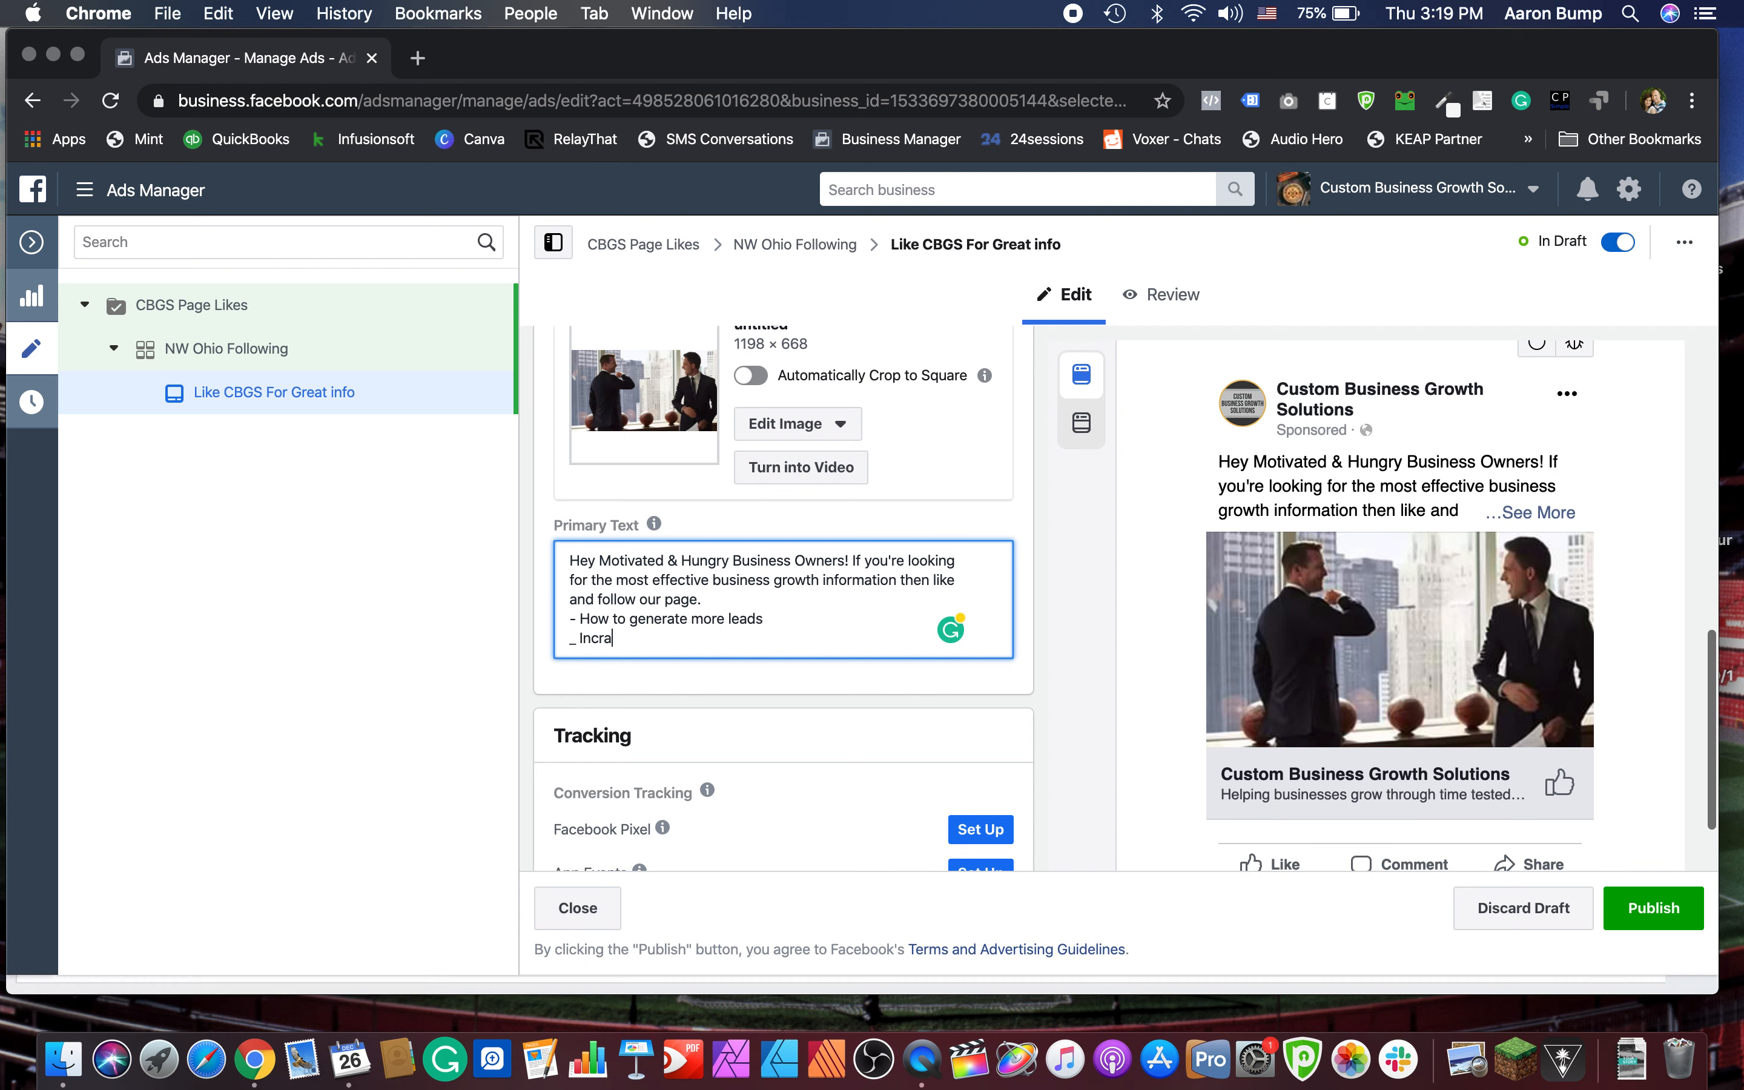
key(BackSpace)
key(BackSpace)
key(BackSpace)
text(ease )
text(clo)
key(BackSpace)
key(BackSpace)
key(BackSpace)
text(cov)
key(BackSpace)
text(sion rates)
Step: Close the primary text with "Like today for the latest info." after a blank line
key(Return)
key(Return)
text(Like today for the )
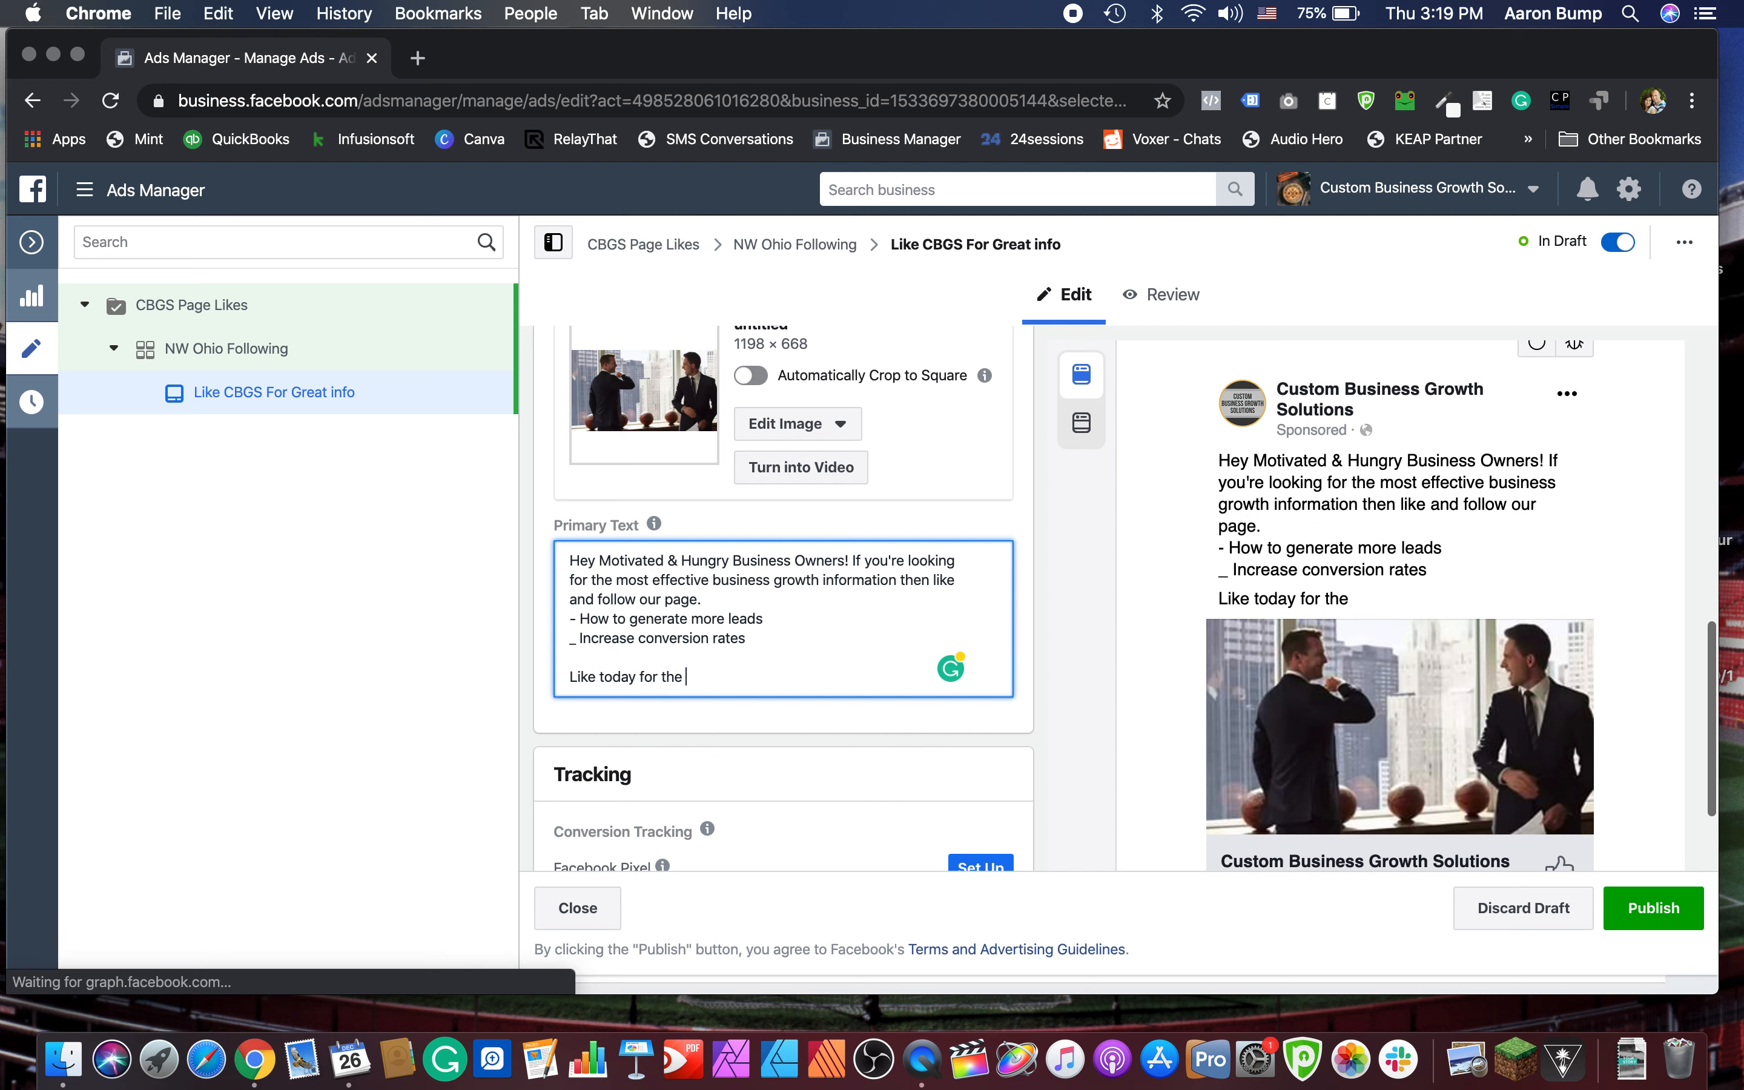
text(latest infor)
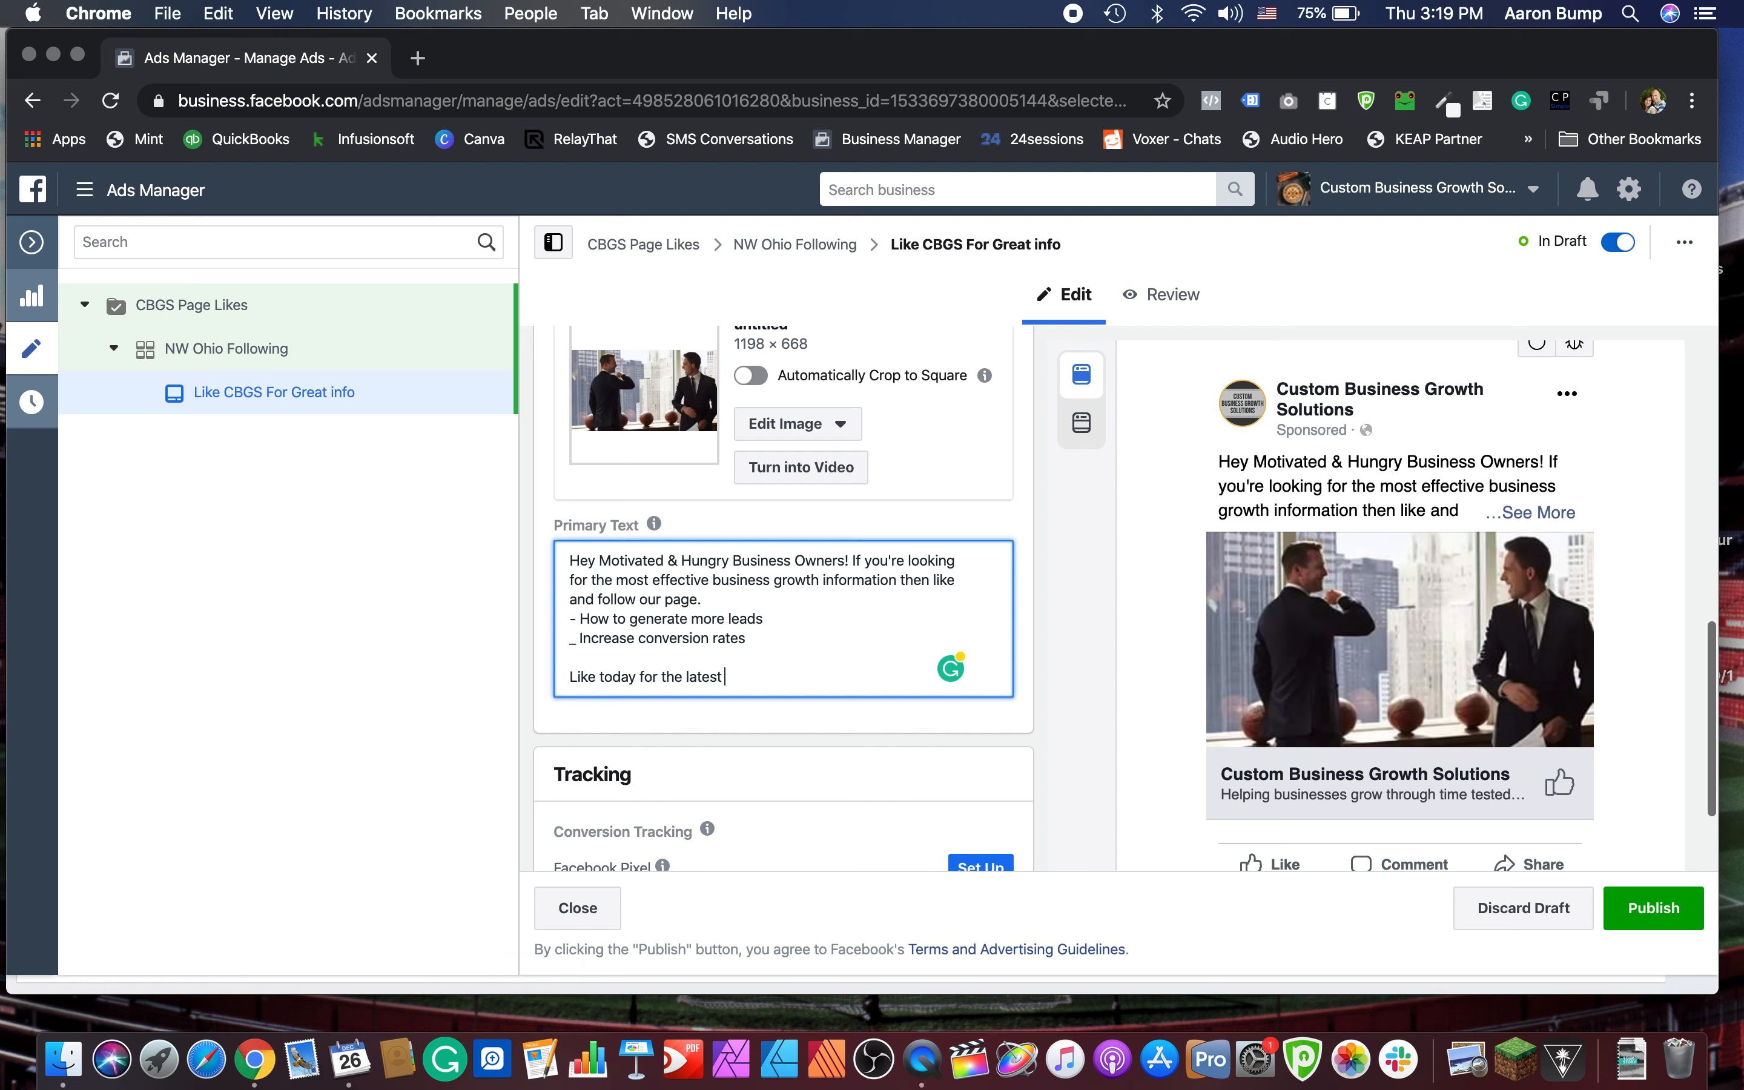
key(BackSpace)
text(.)
scroll(805, 675, down, 3)
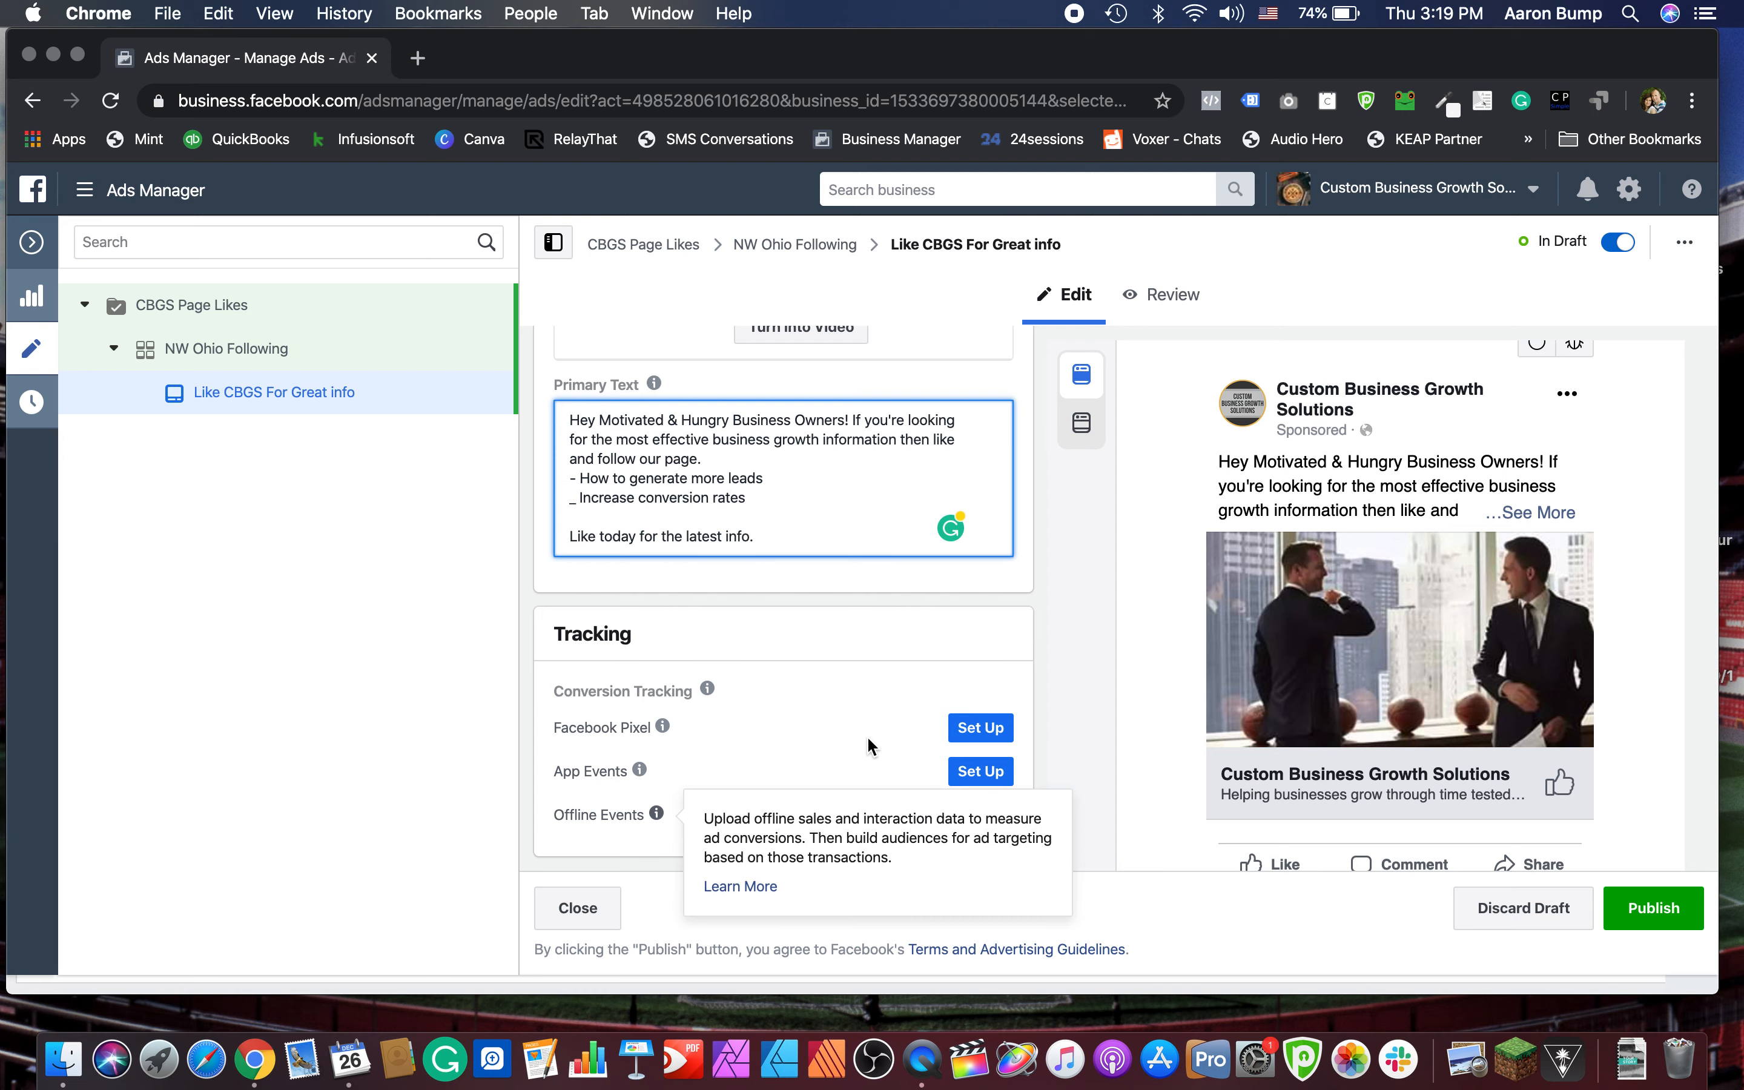
Step: Close the ad editor and reopen the "Like CBGS For Great info" draft ad at its primary text and tracking settings
scroll(866, 736, up, 6)
scroll(877, 639, down, 6)
scroll(877, 635, up, 10)
scroll(877, 636, down, 4)
scroll(901, 742, down, 10)
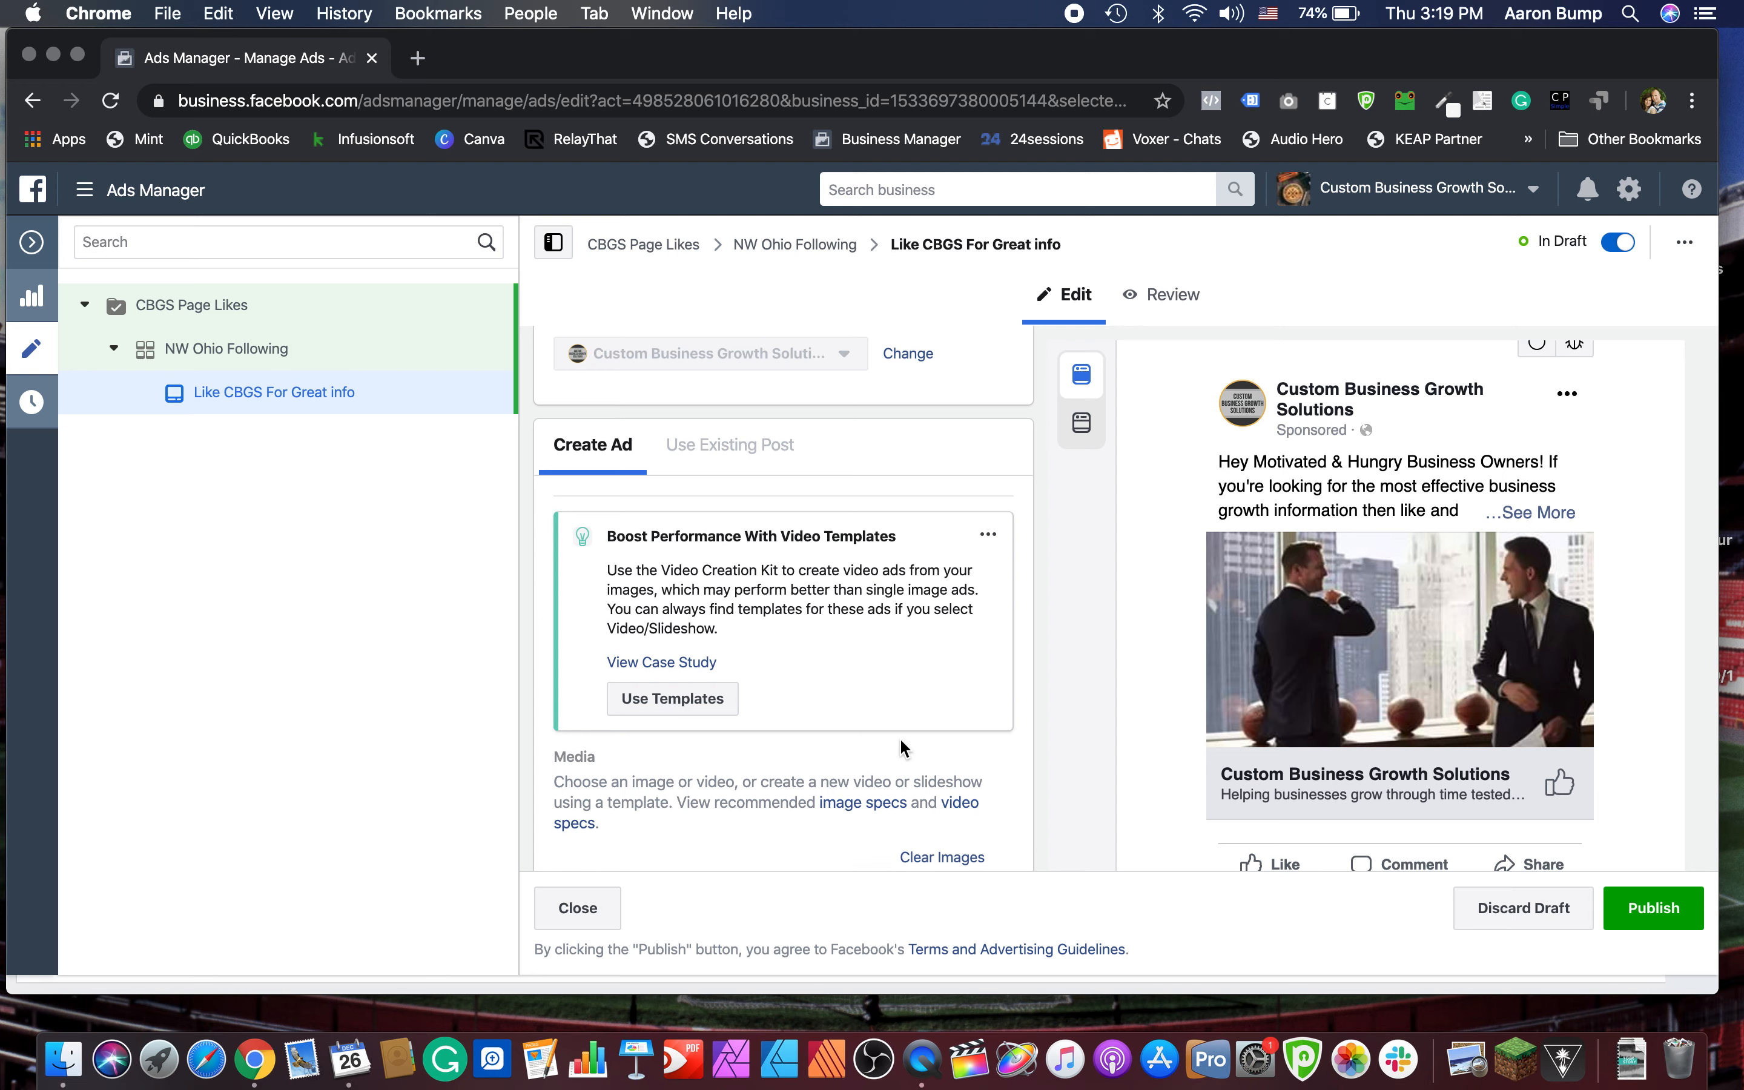
click(581, 909)
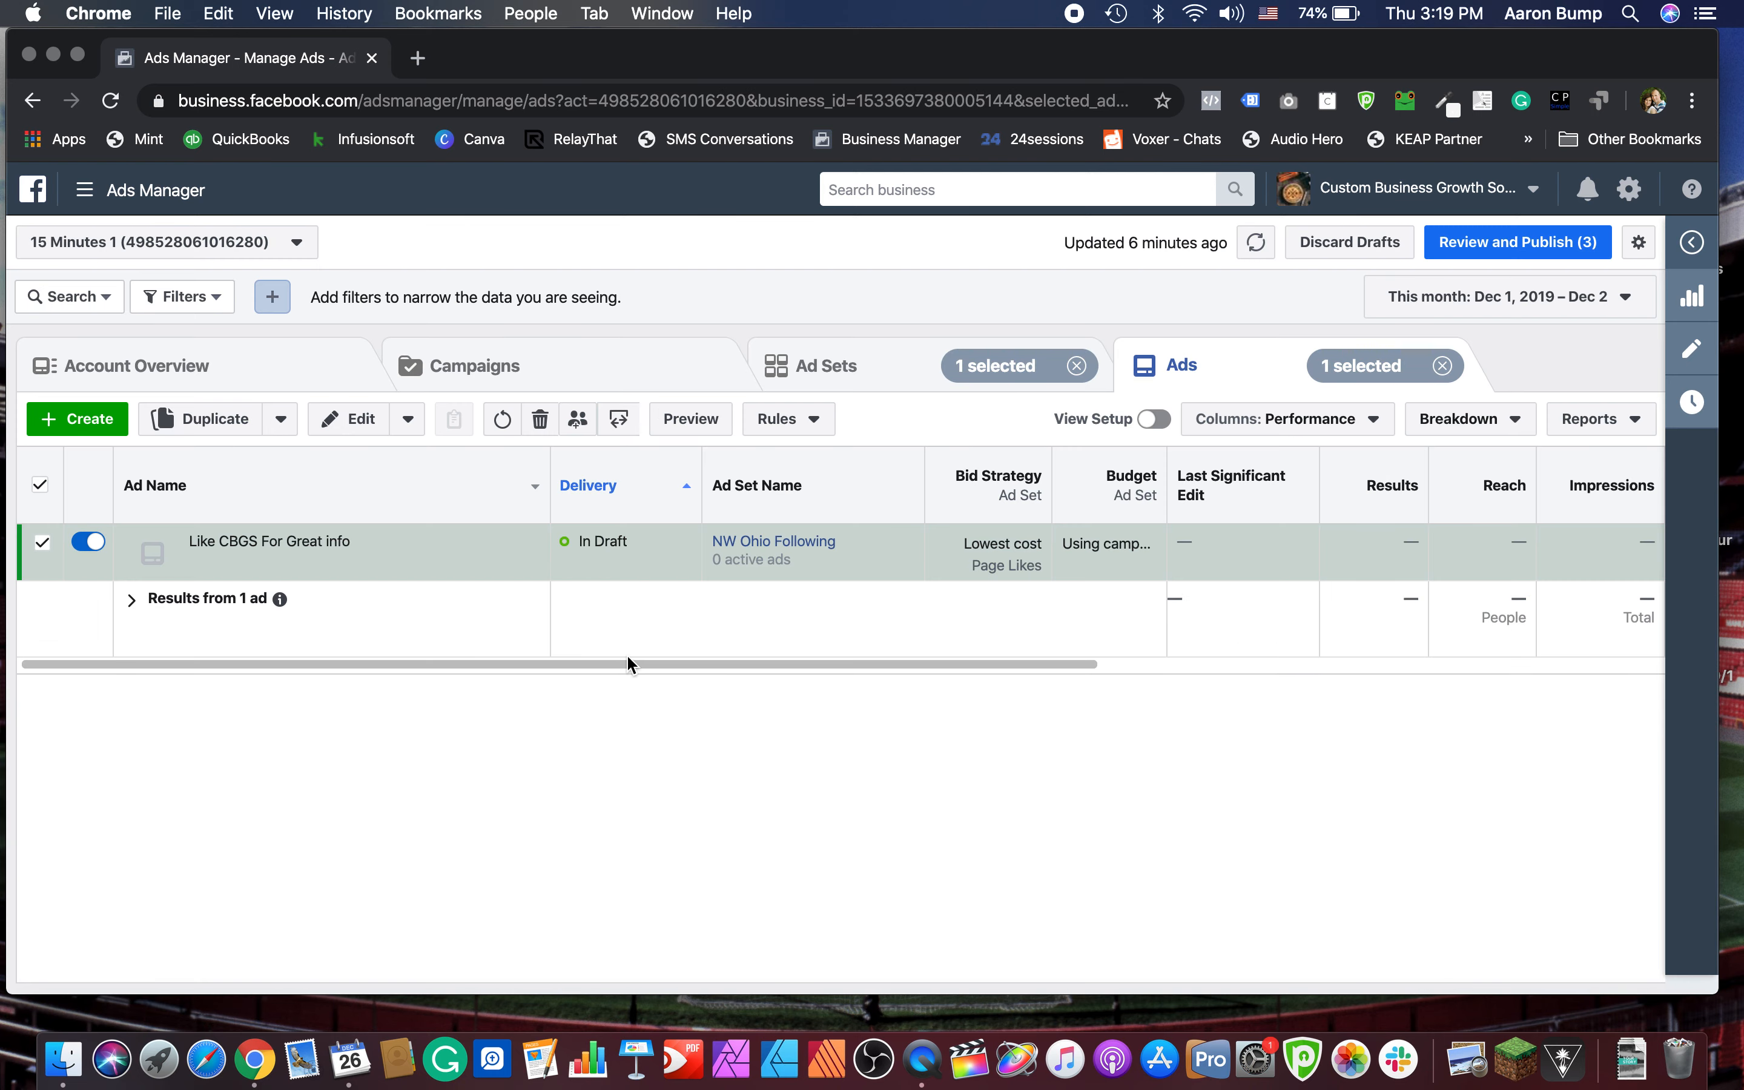
click(323, 563)
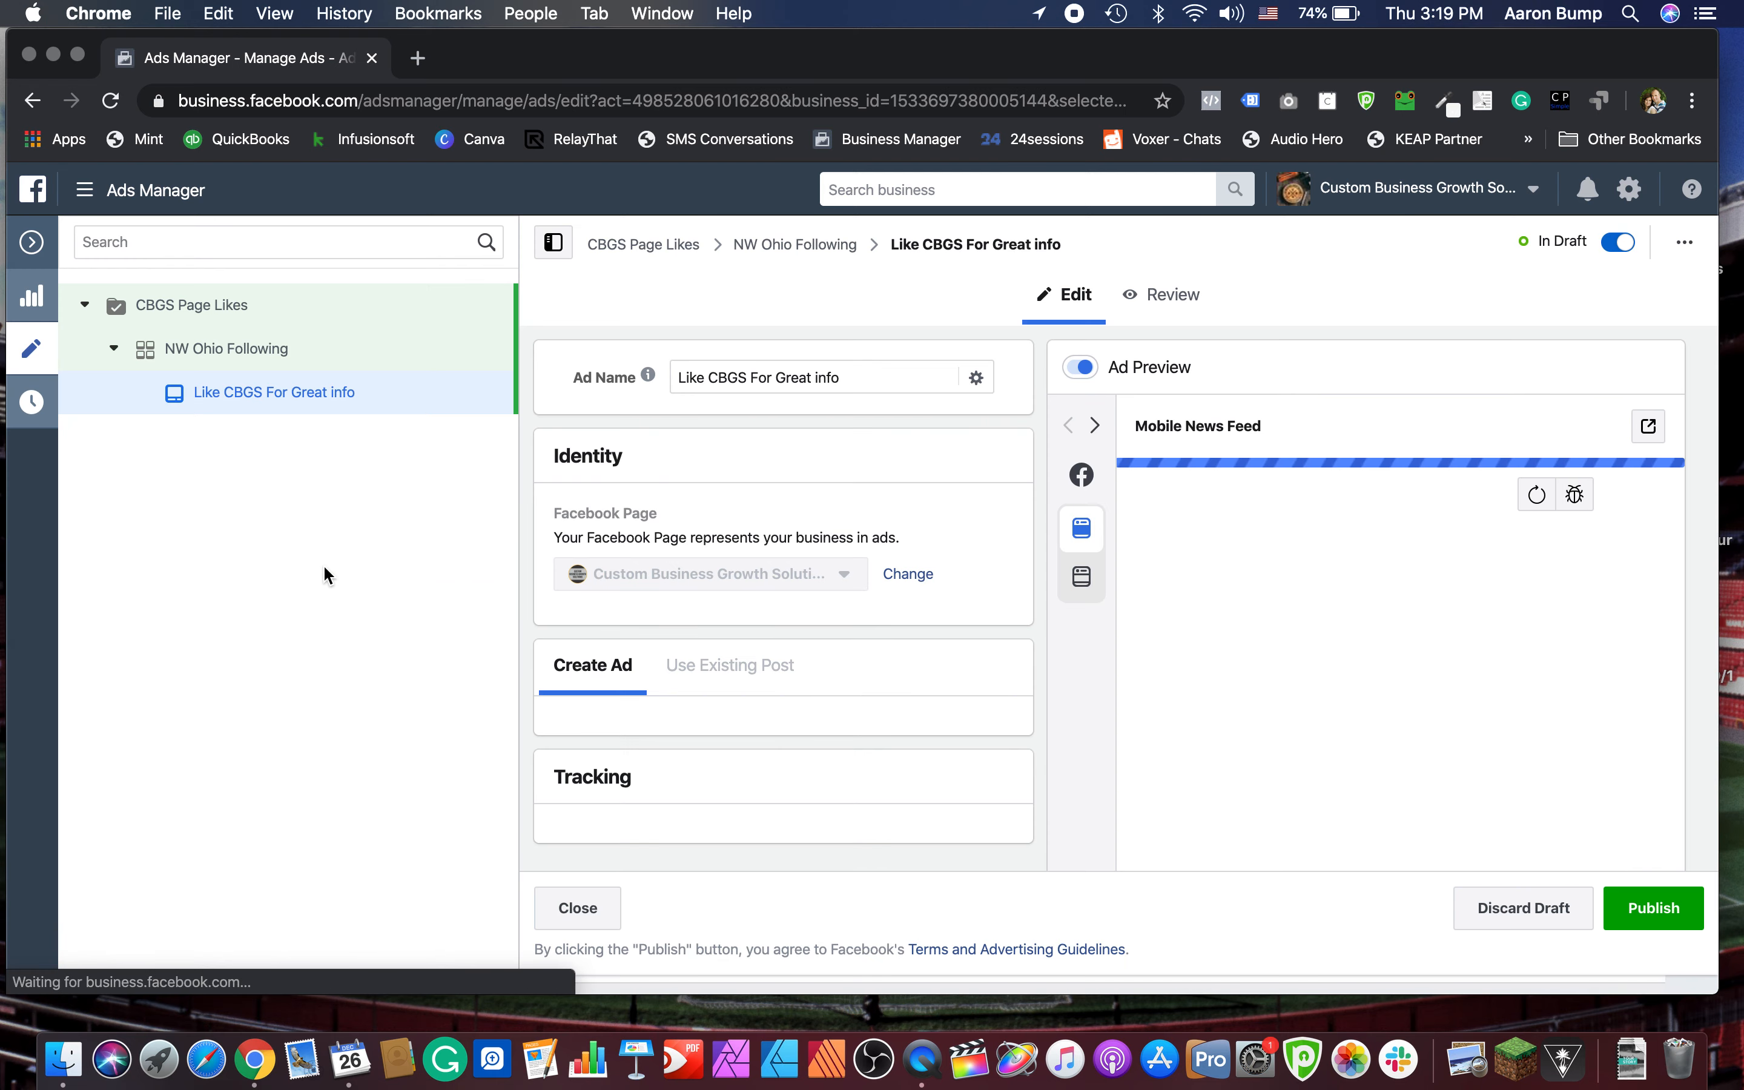
scroll(894, 591, down, 10)
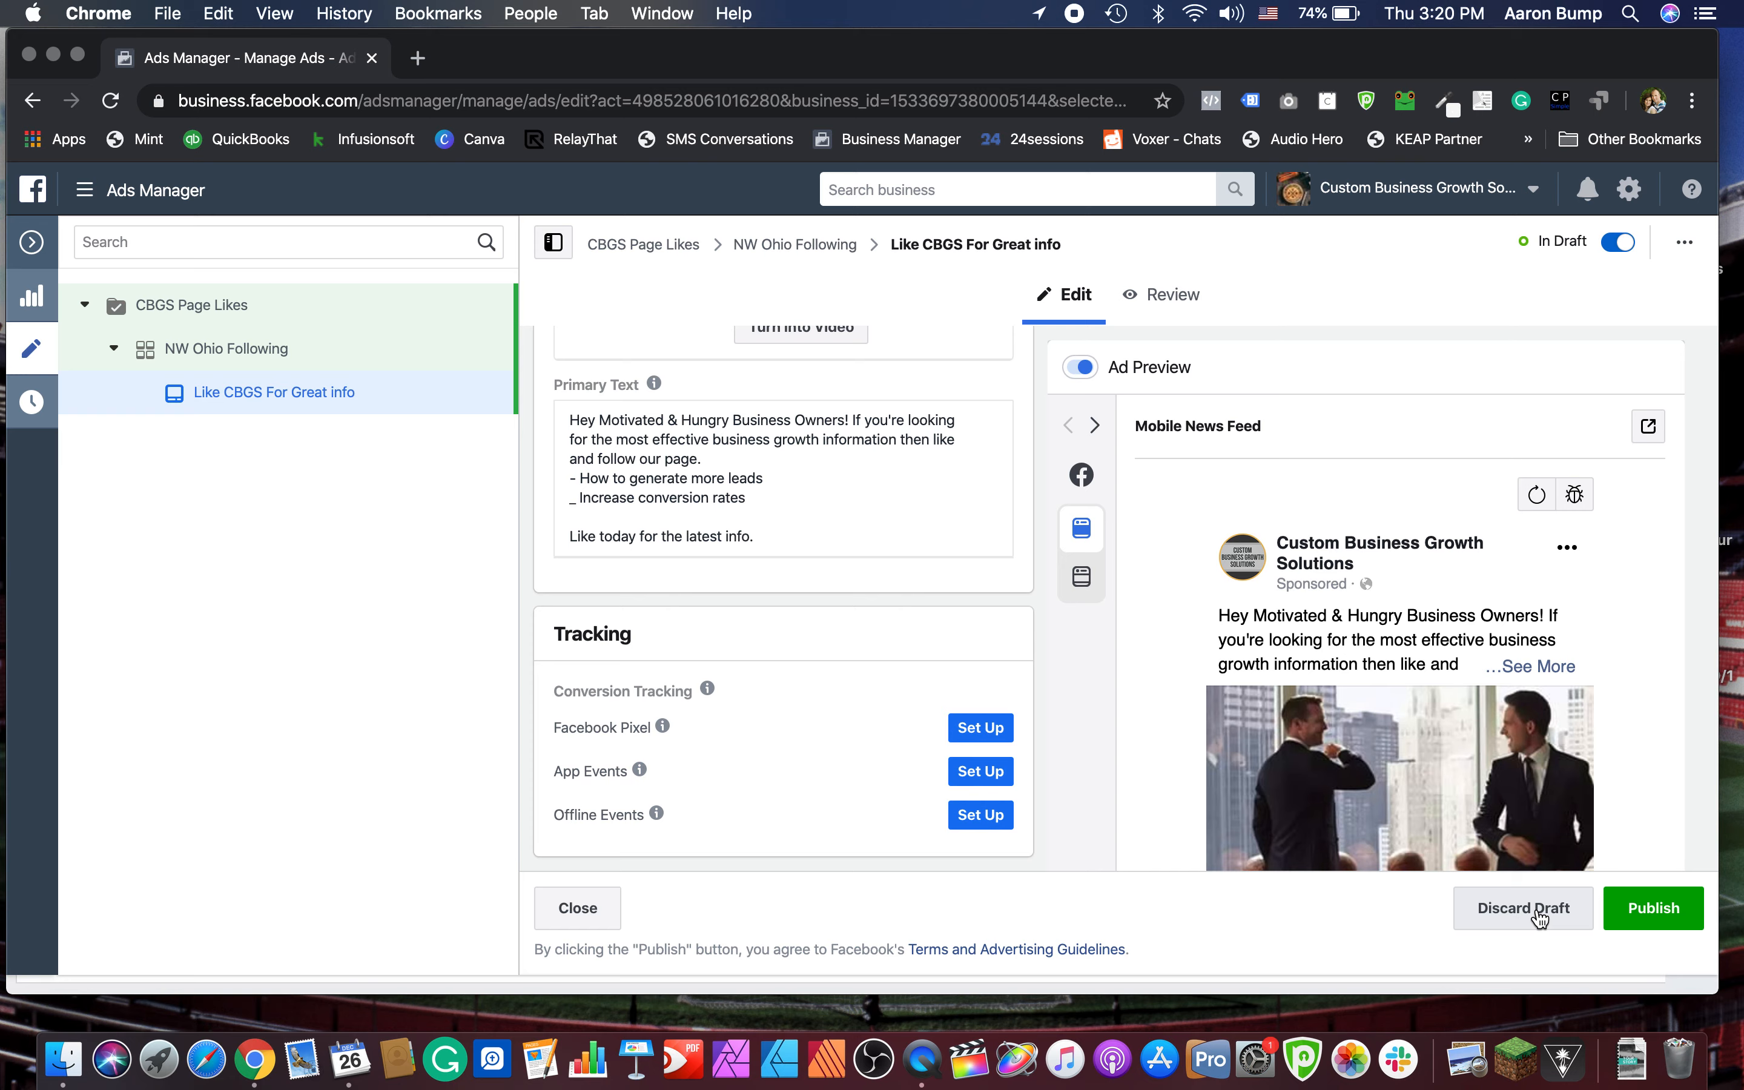
Step: Try to publish the ad with account settings United States, US Dollars and America/New_York, and cancel at the payment method selection
click(1657, 910)
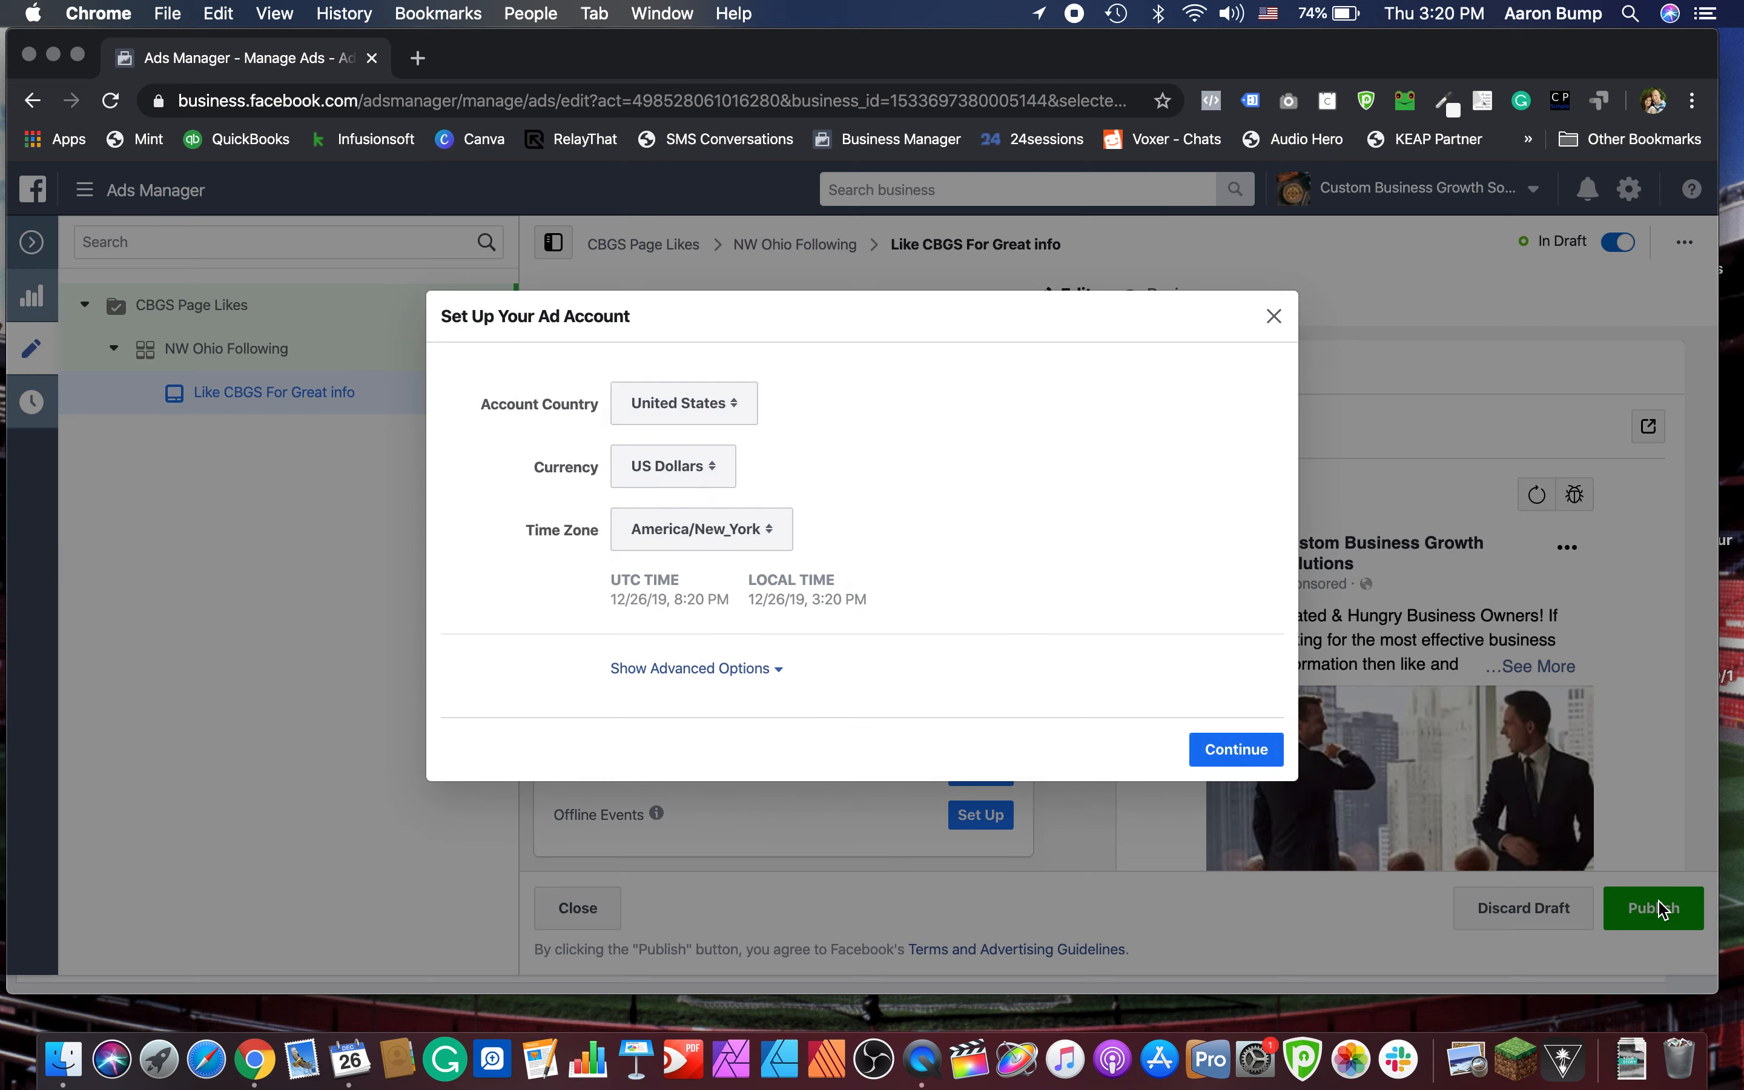
click(1251, 750)
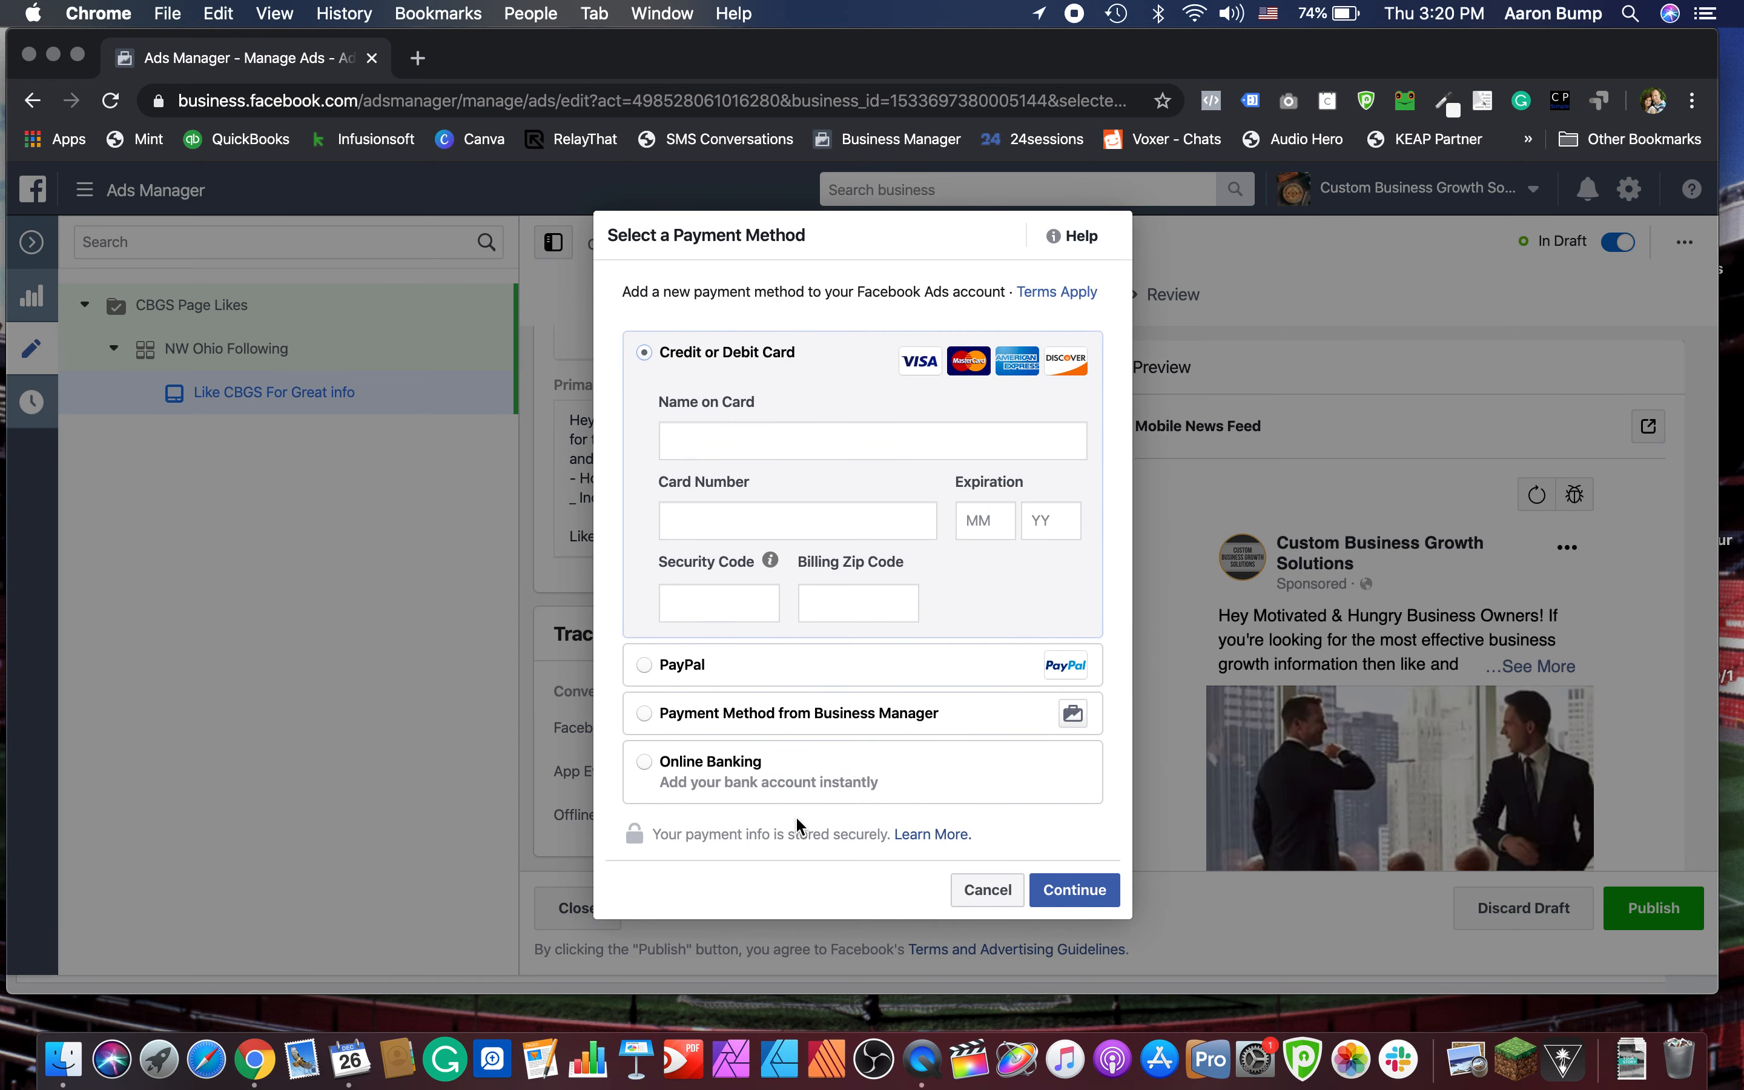
click(975, 883)
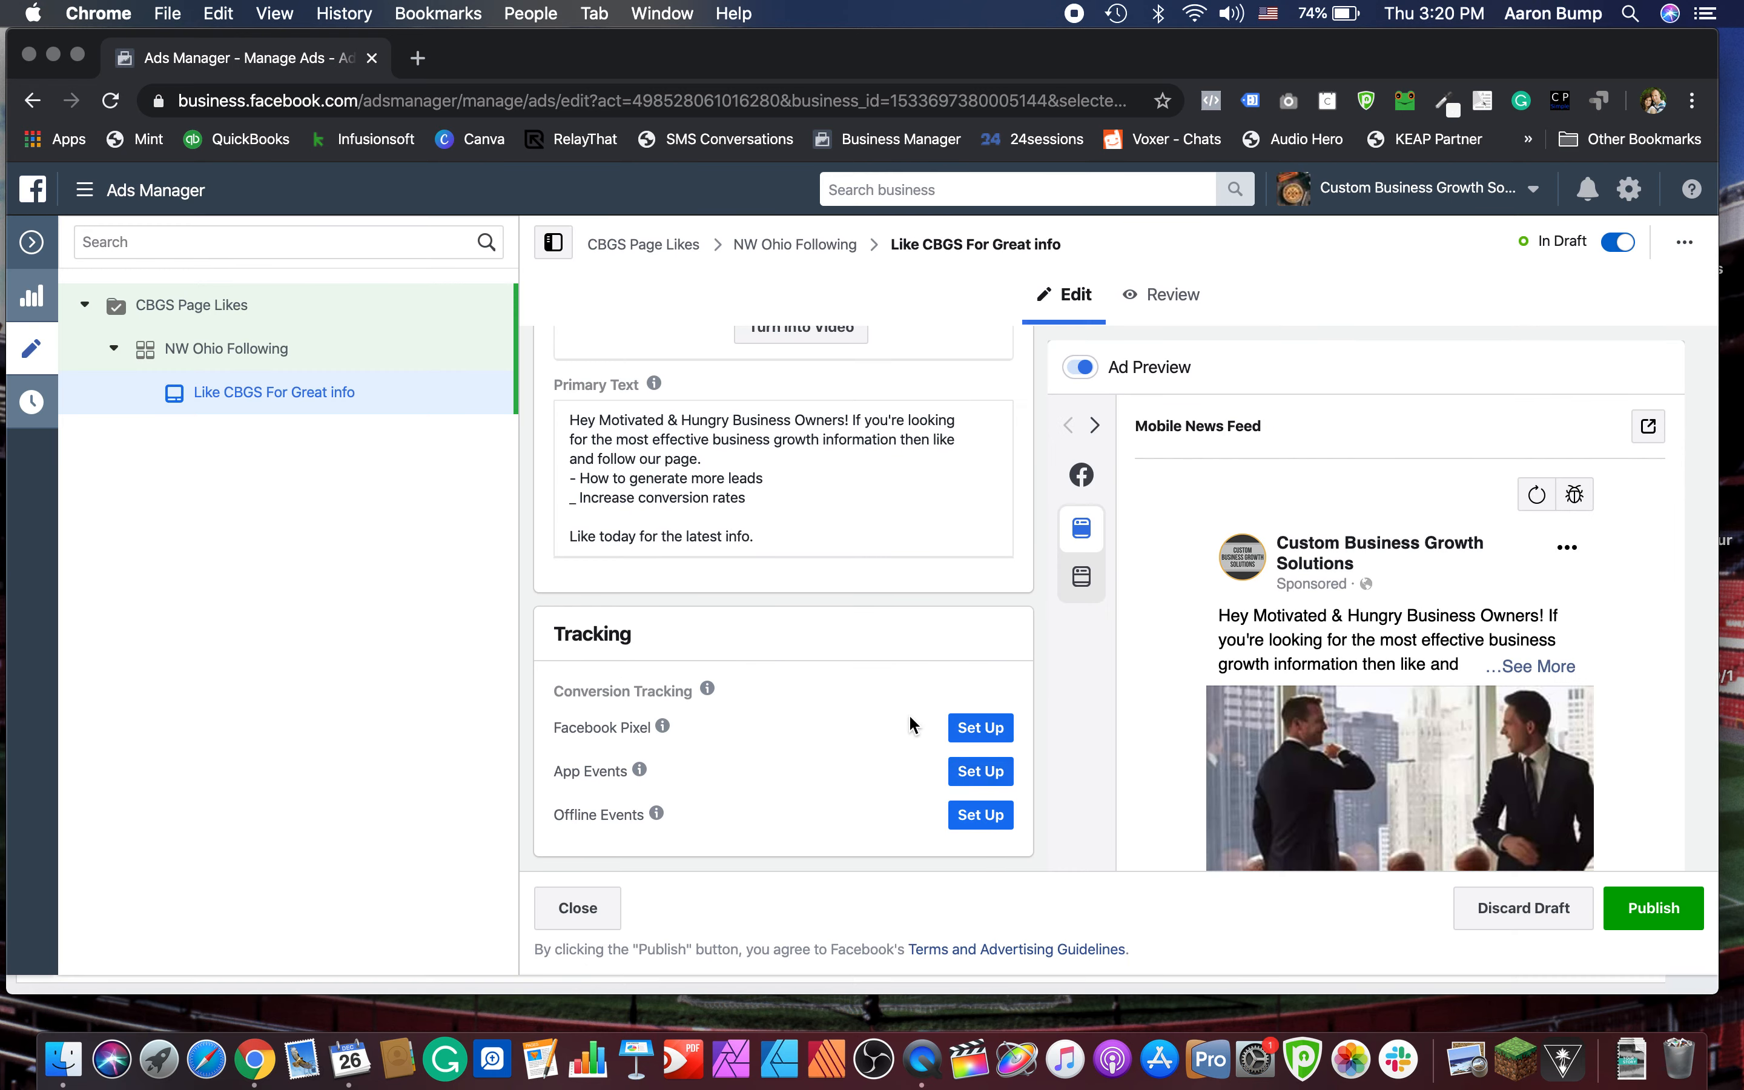
Step: Review the draft ad's mobile news feed preview along with its identity, media, primary text and tracking settings
scroll(1377, 694, down, 5)
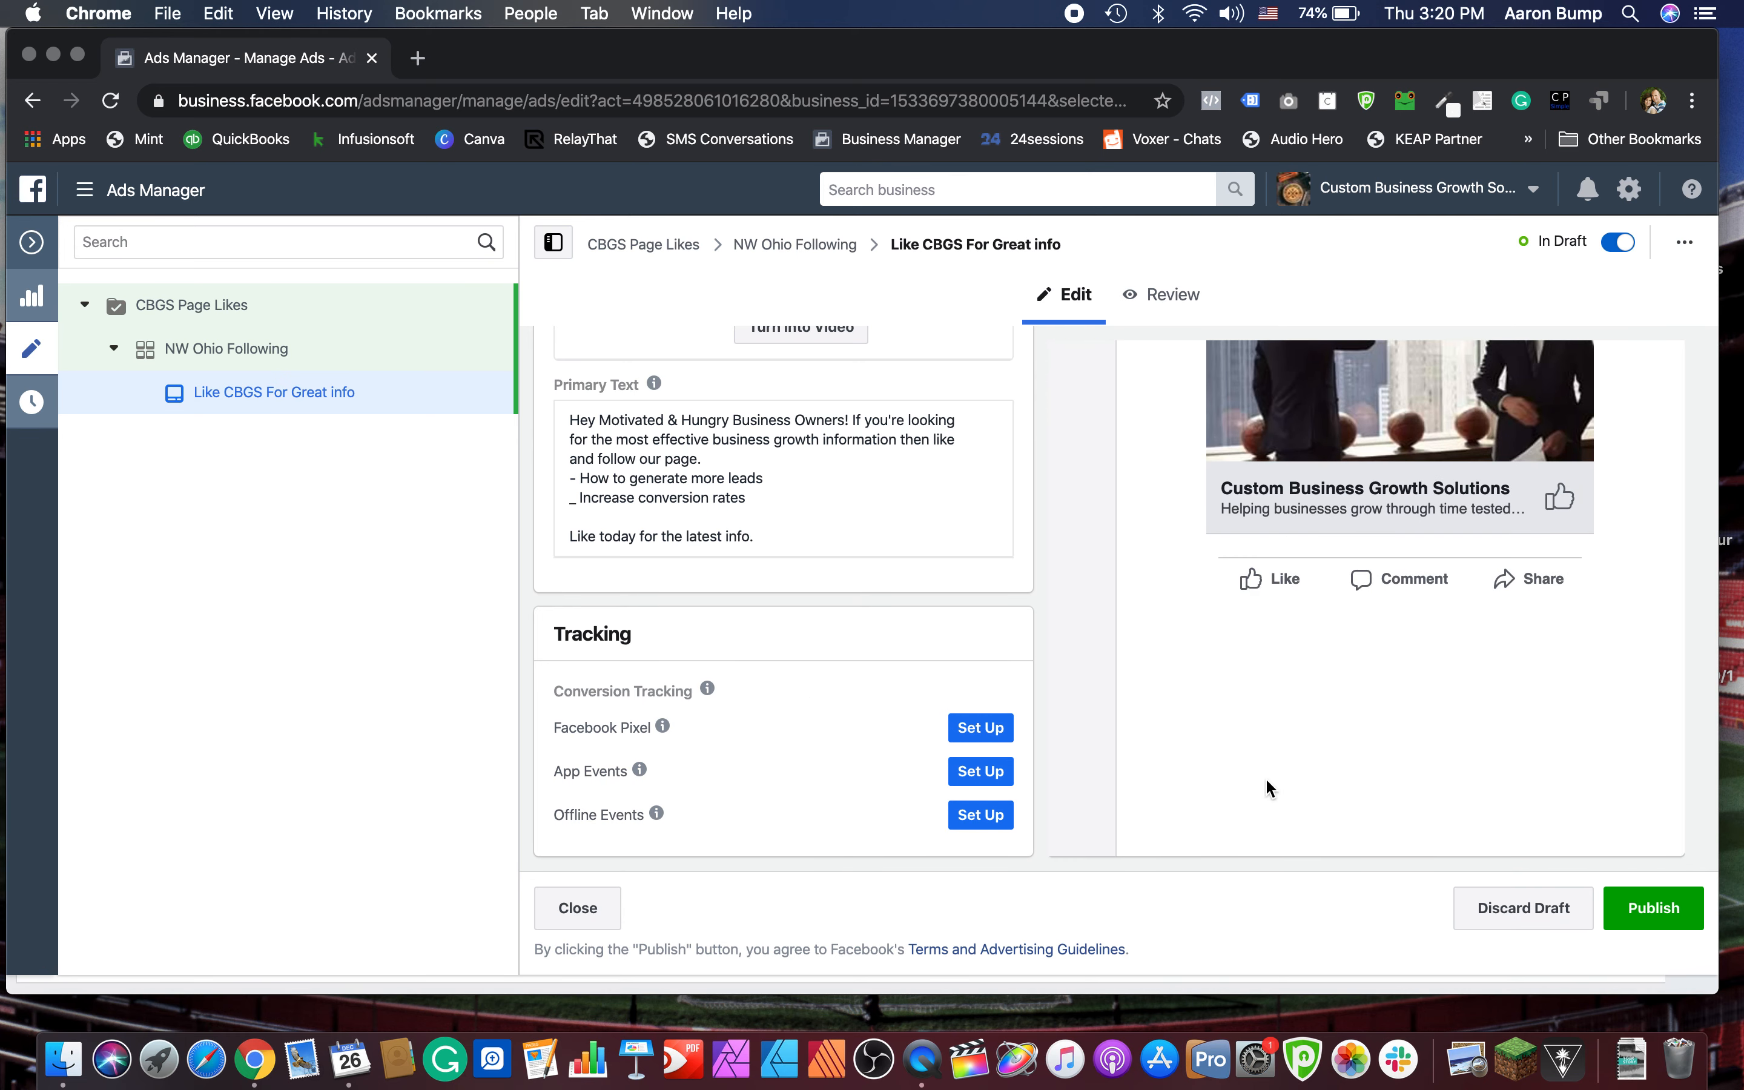
scroll(1370, 674, up, 1)
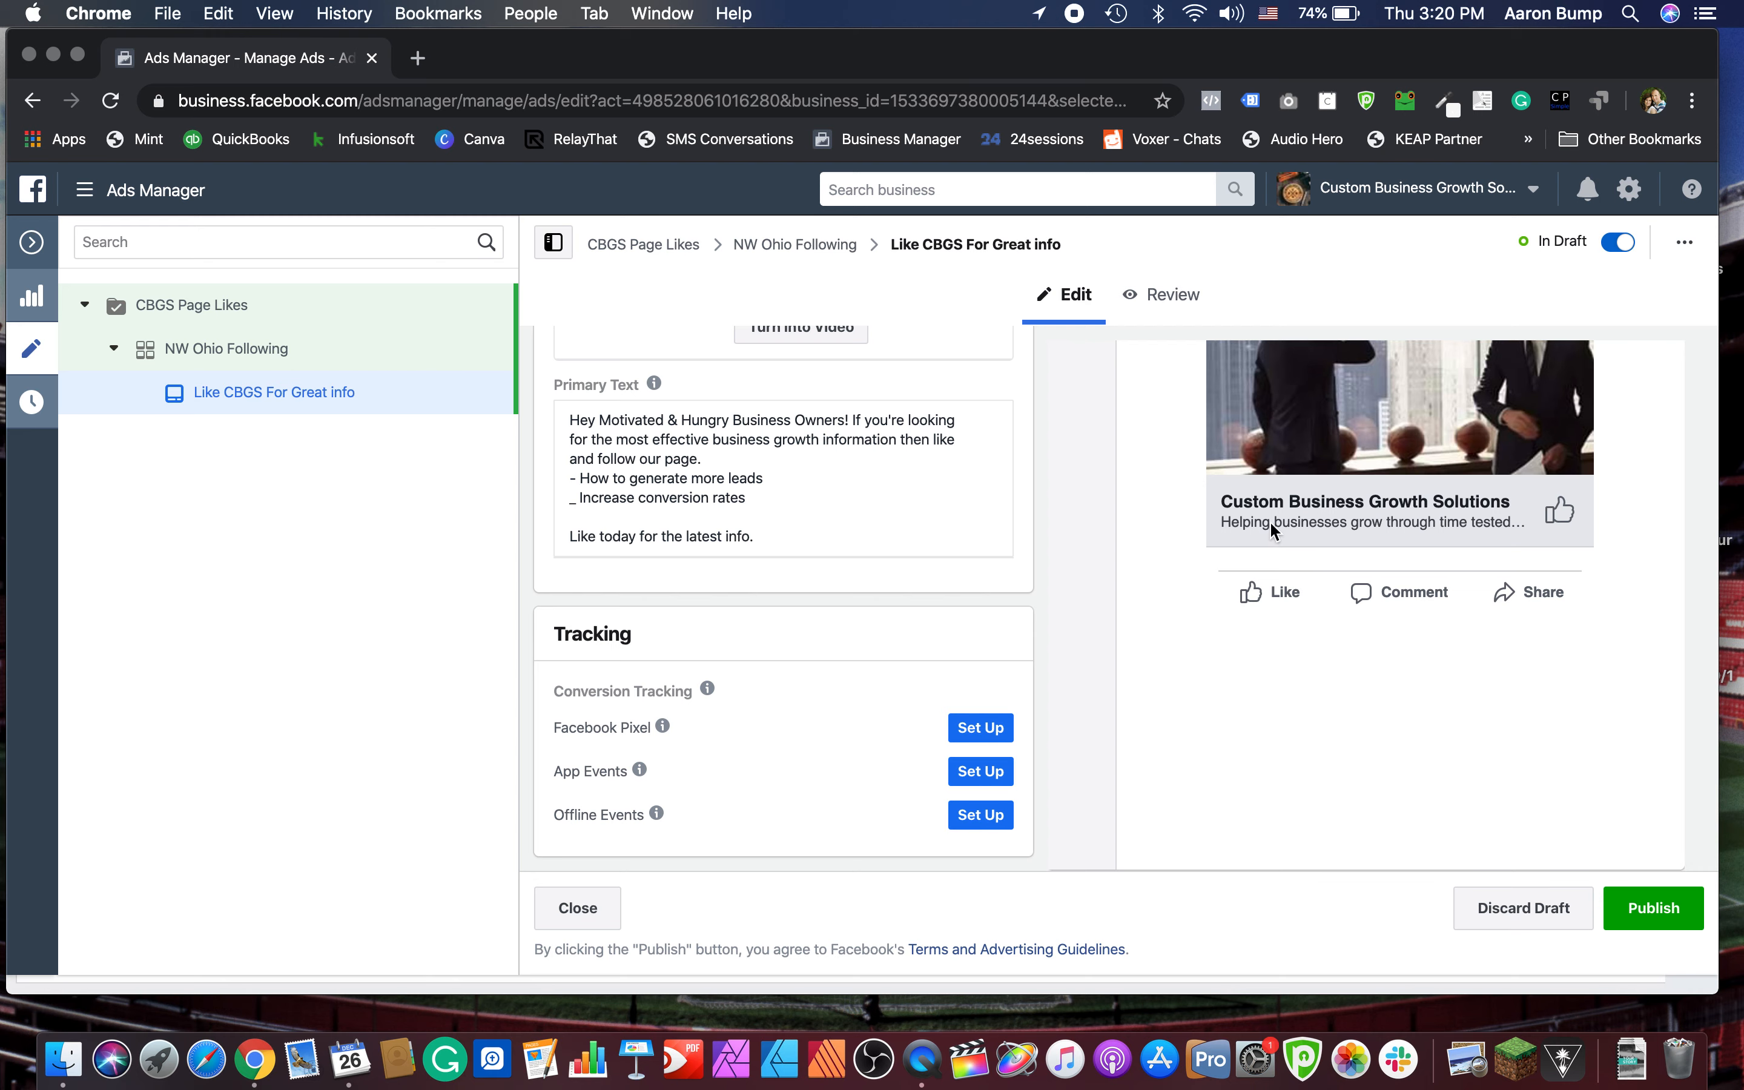
scroll(881, 524, up, 3)
scroll(1285, 500, up, 5)
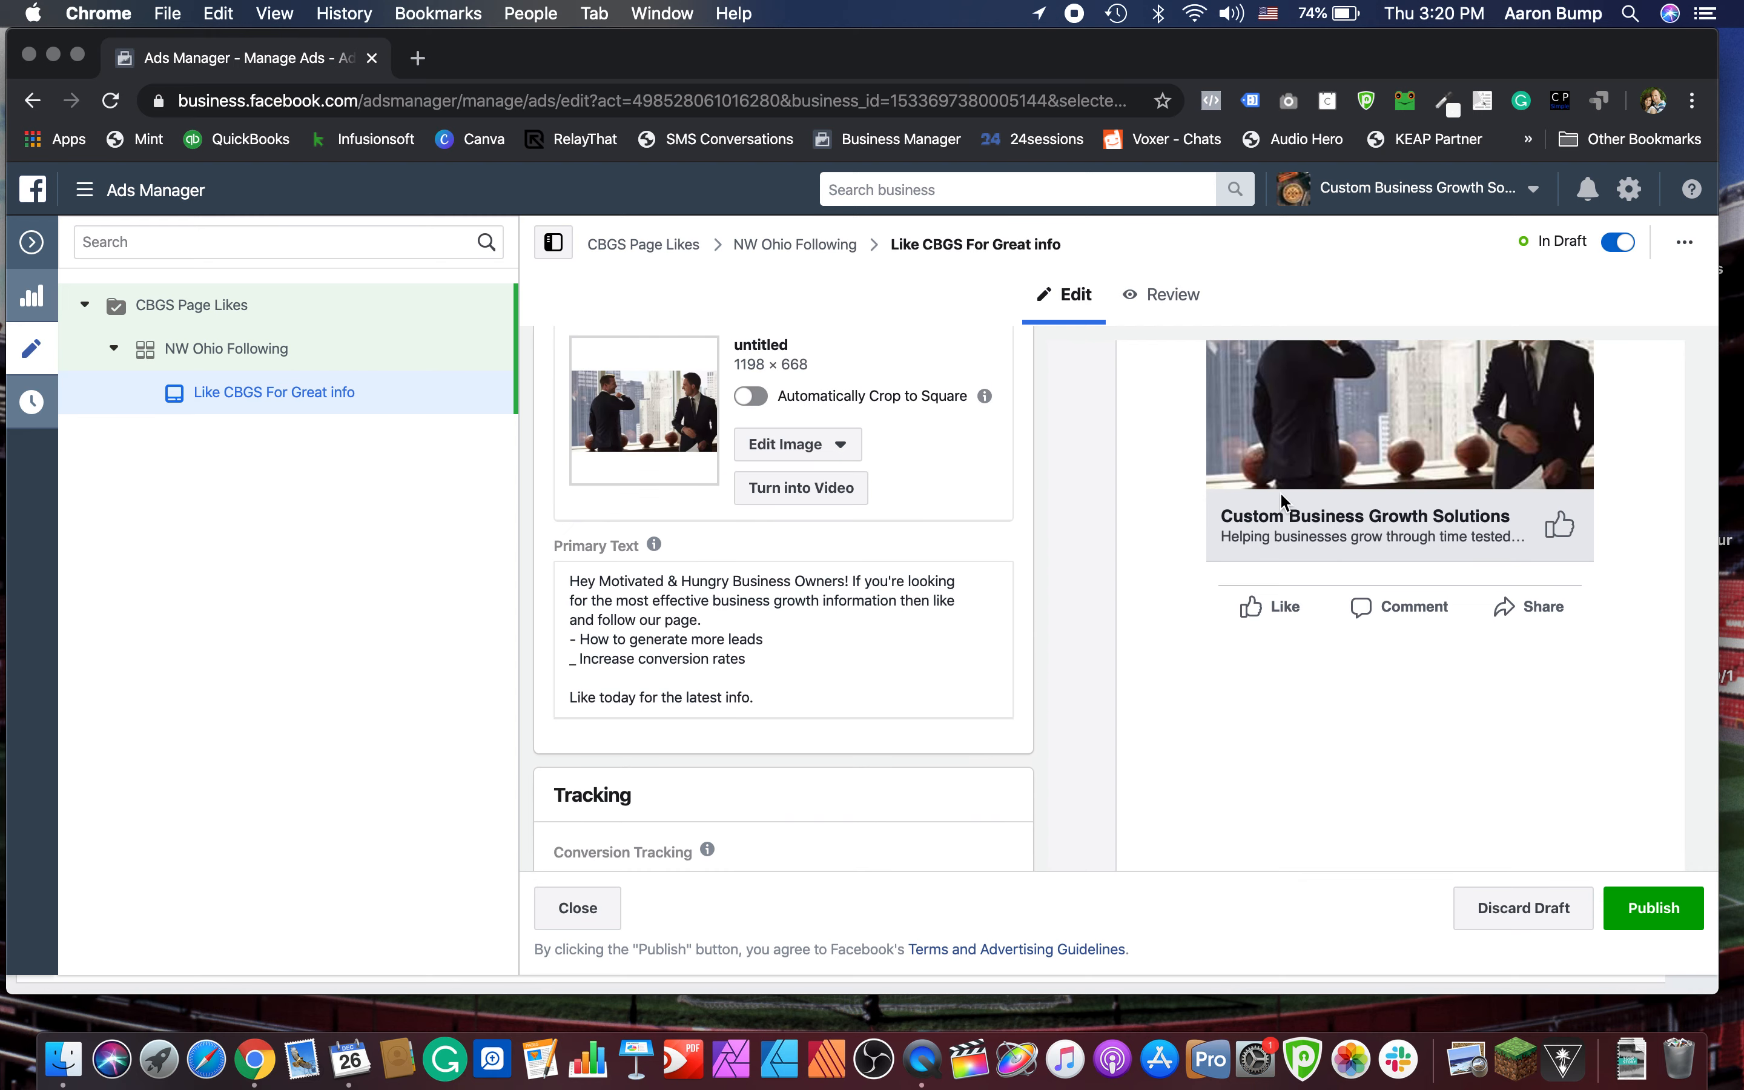
scroll(926, 640, up, 2)
scroll(926, 639, down, 3)
scroll(927, 639, down, 2)
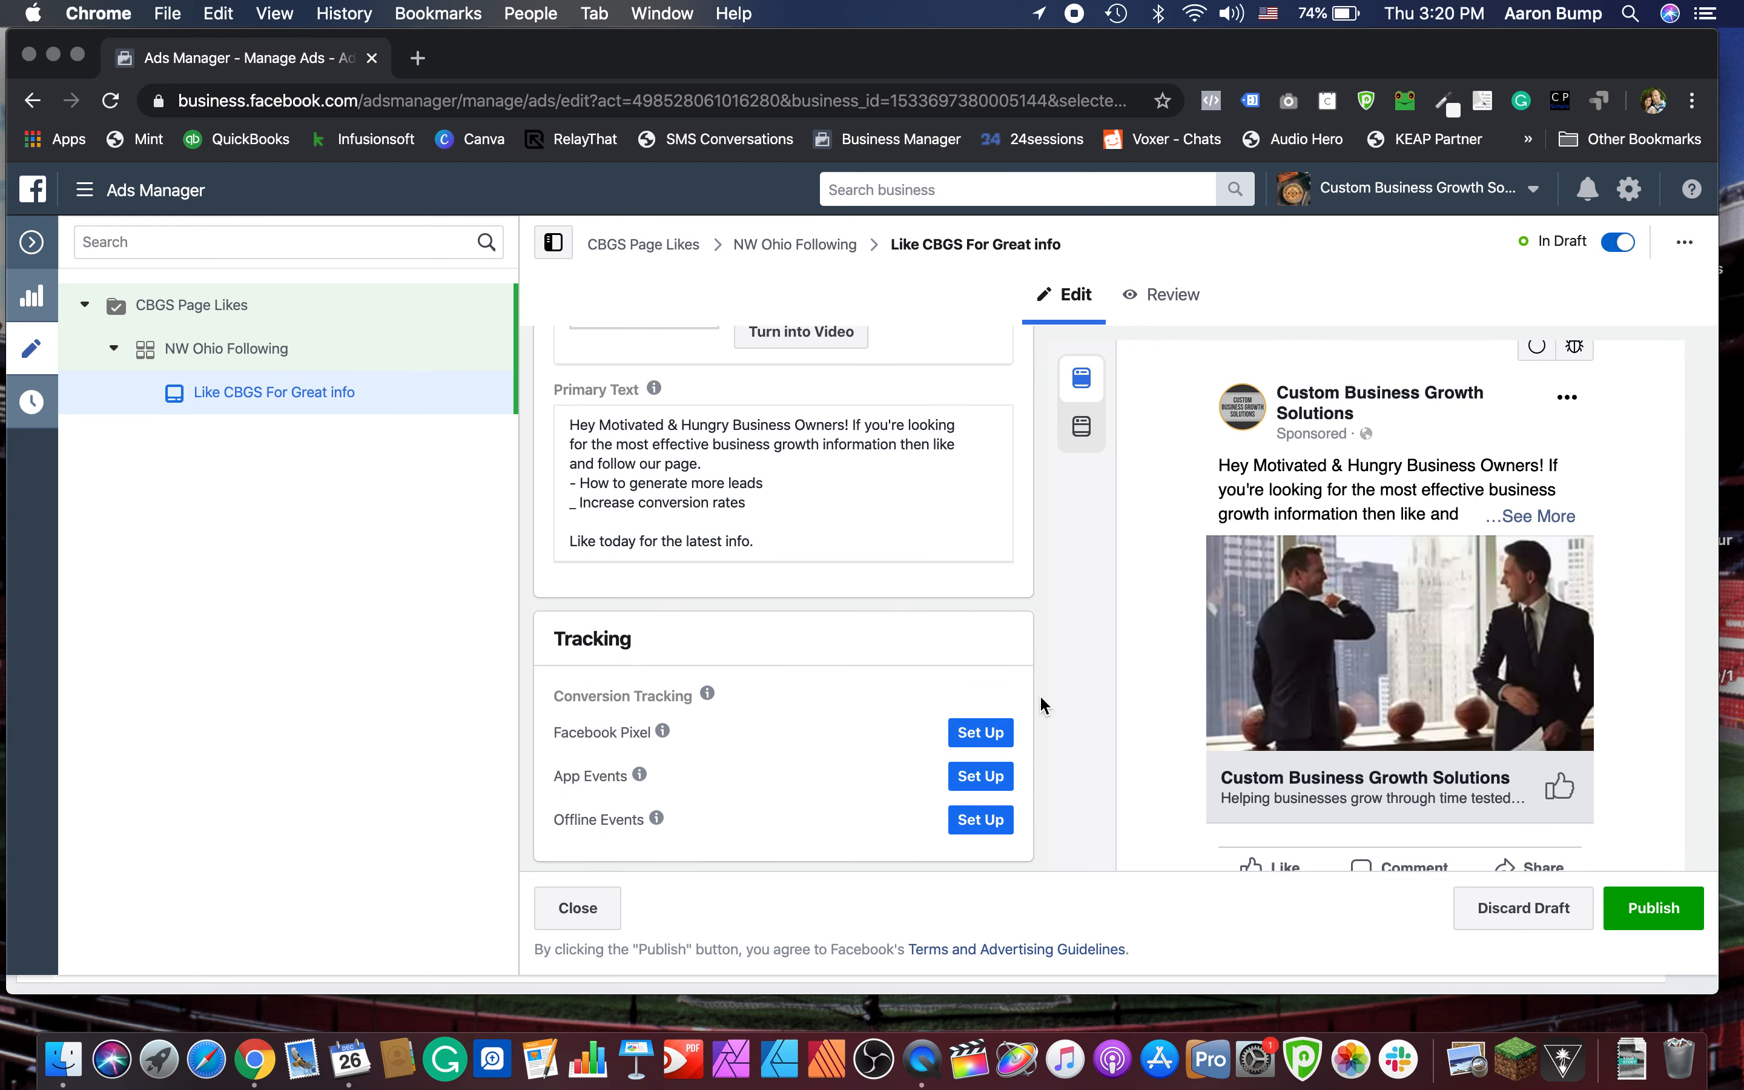
scroll(1369, 577, down, 5)
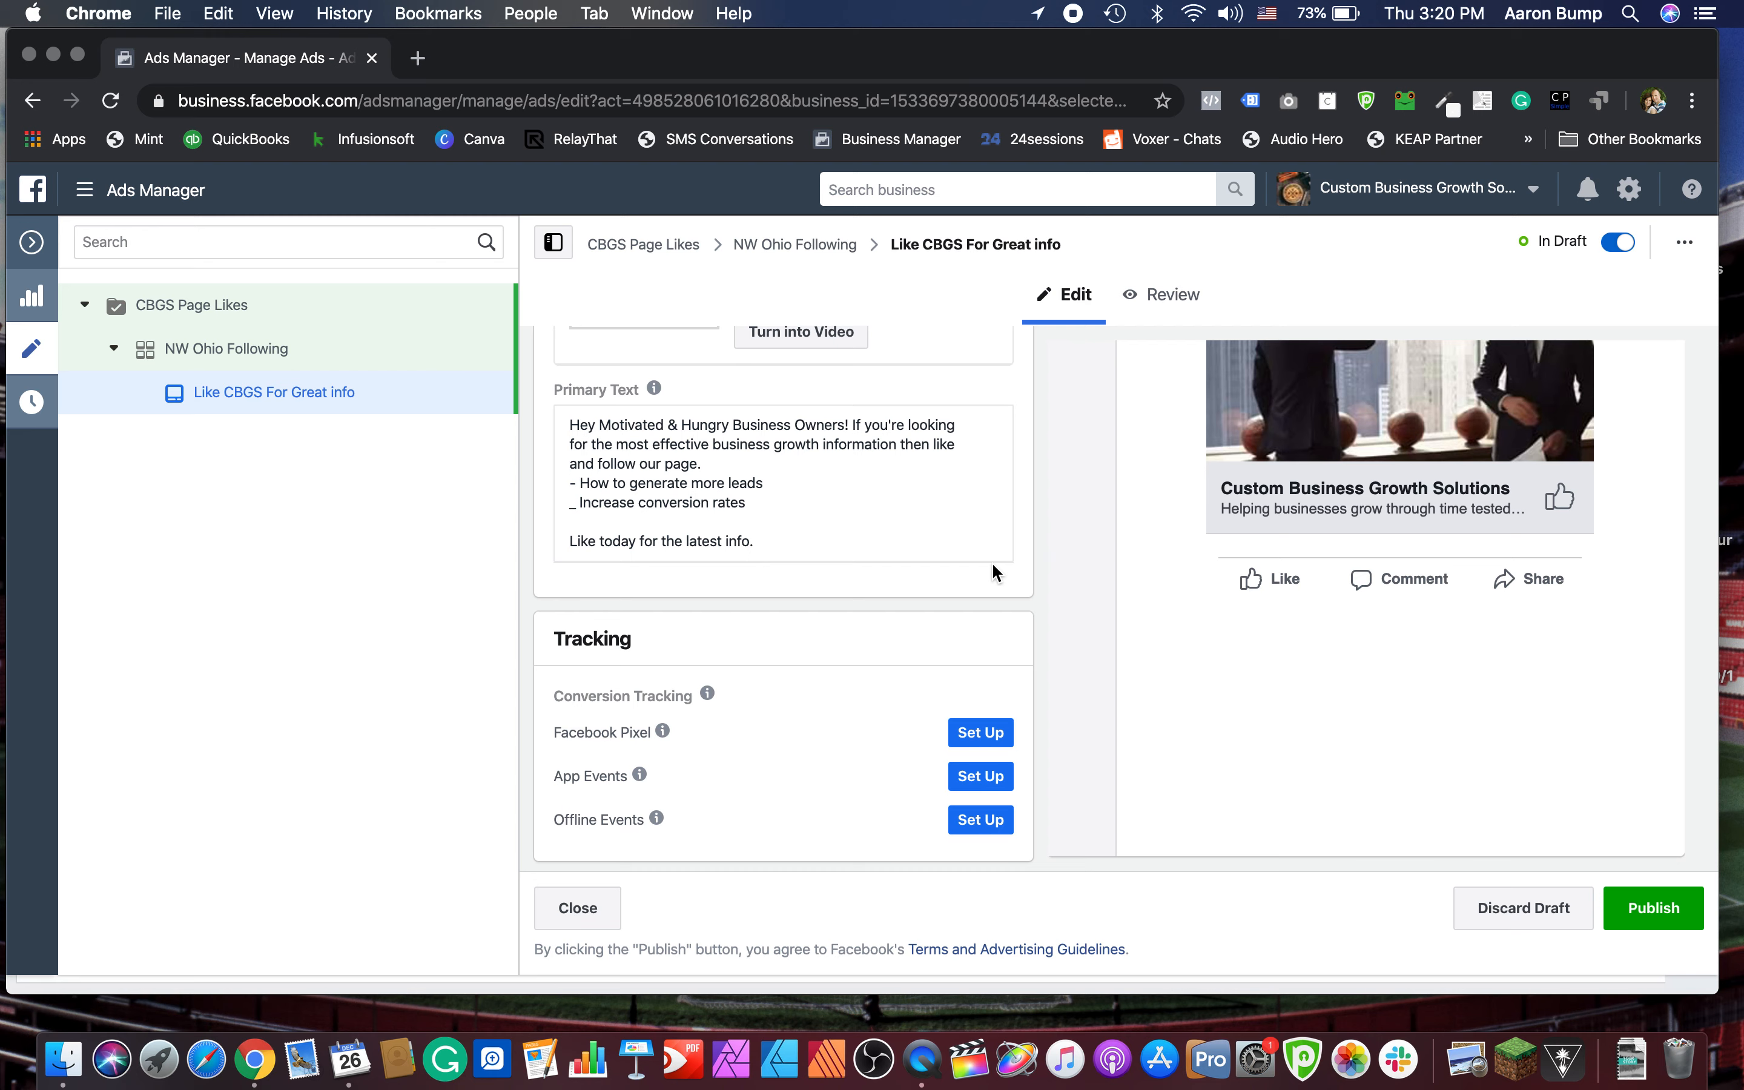
scroll(849, 579, up, 5)
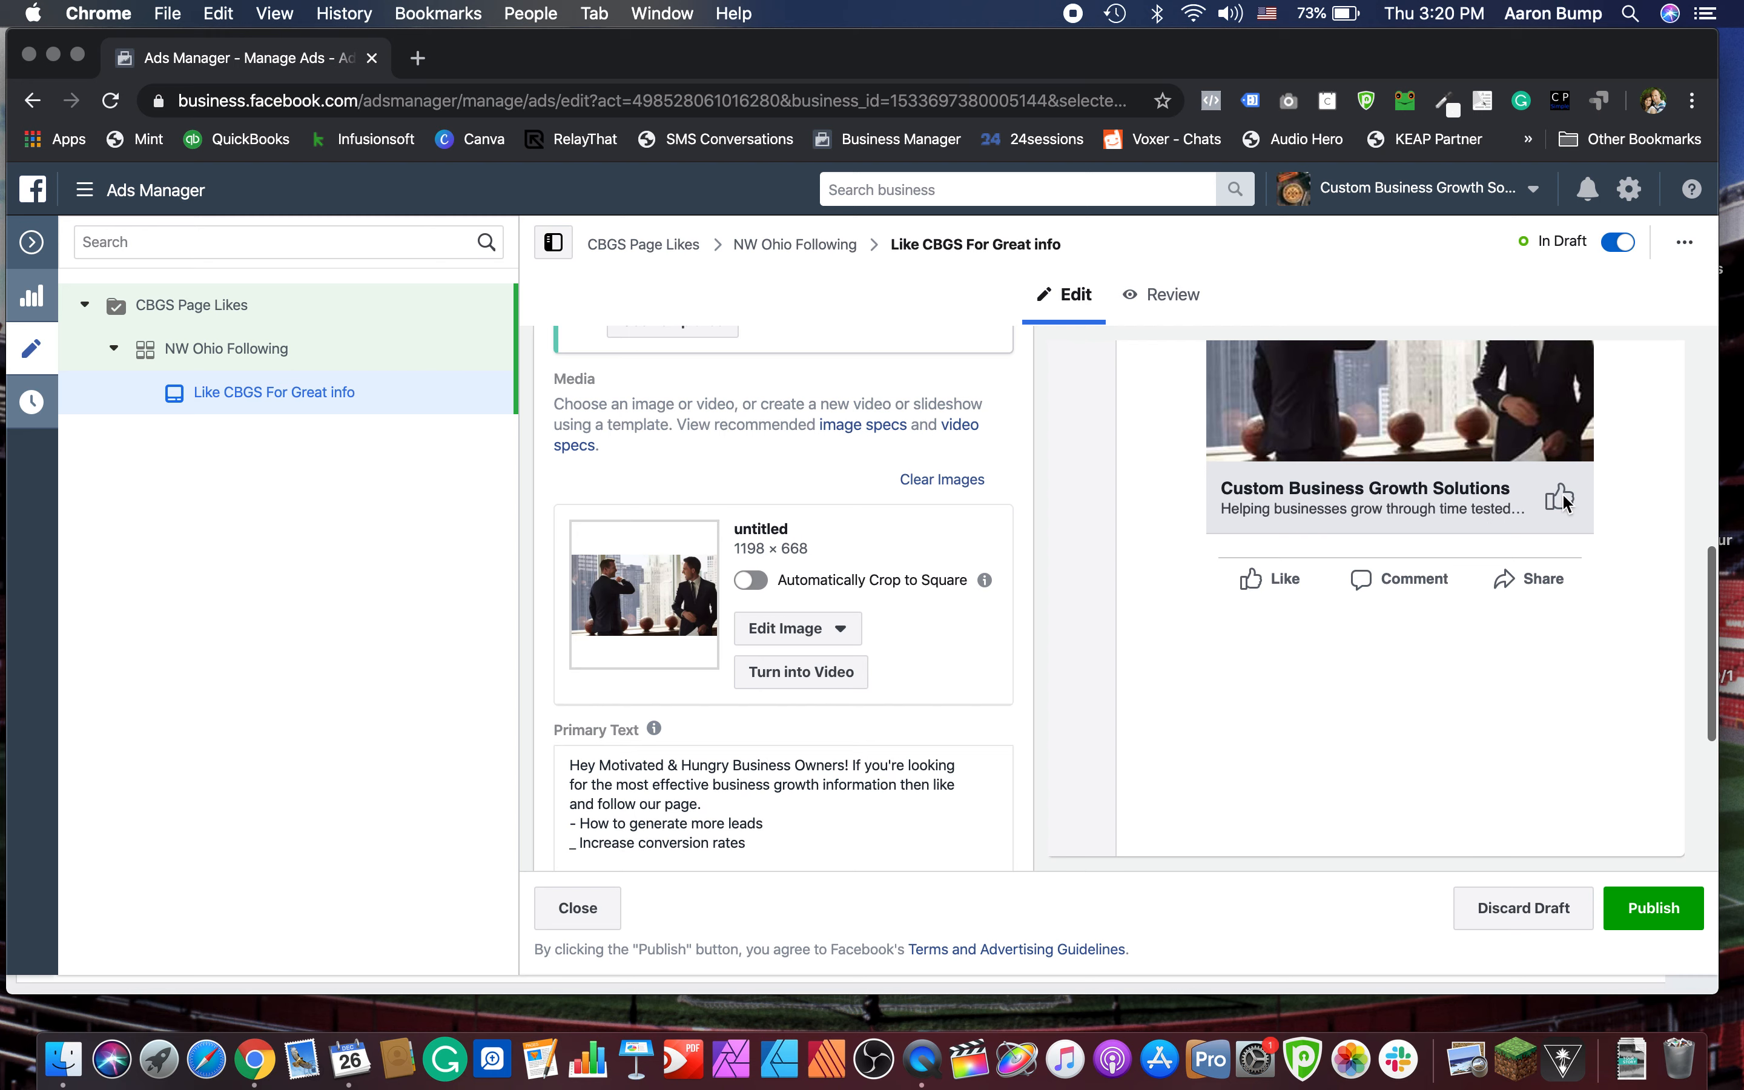
scroll(954, 662, down, 5)
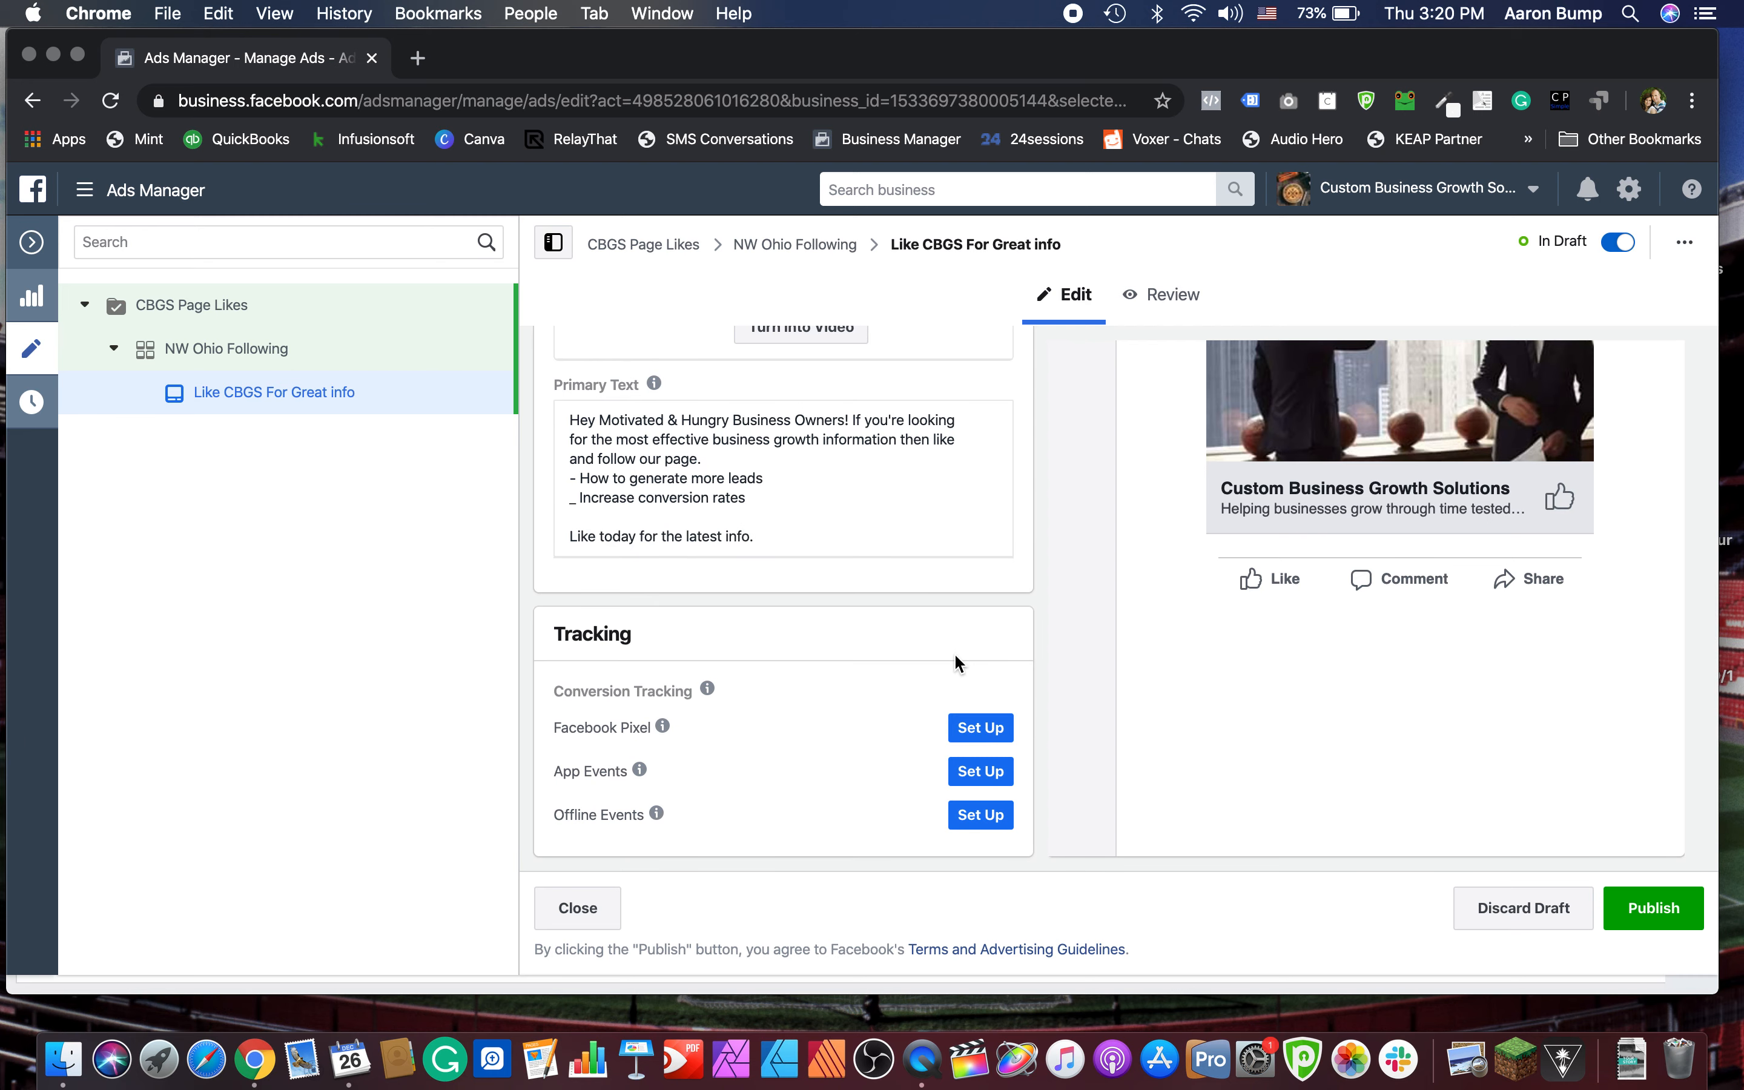
scroll(903, 767, up, 7)
scroll(902, 763, up, 6)
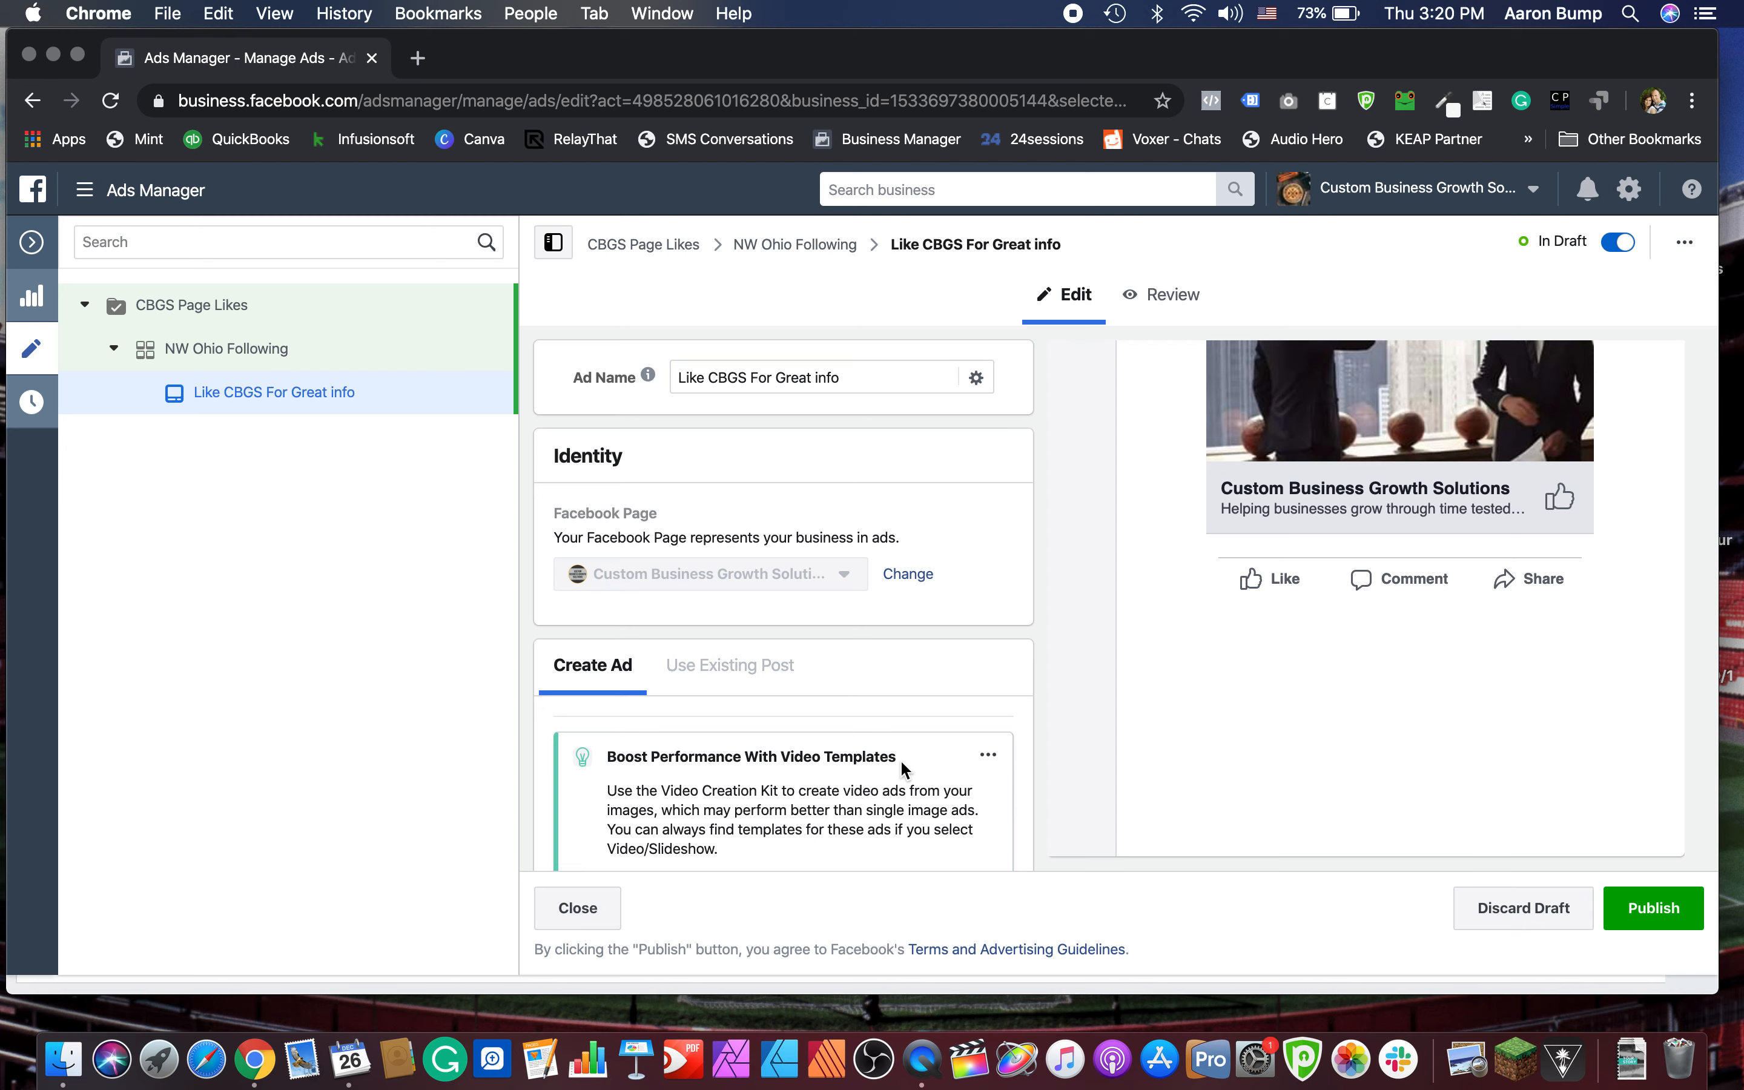
scroll(871, 663, down, 15)
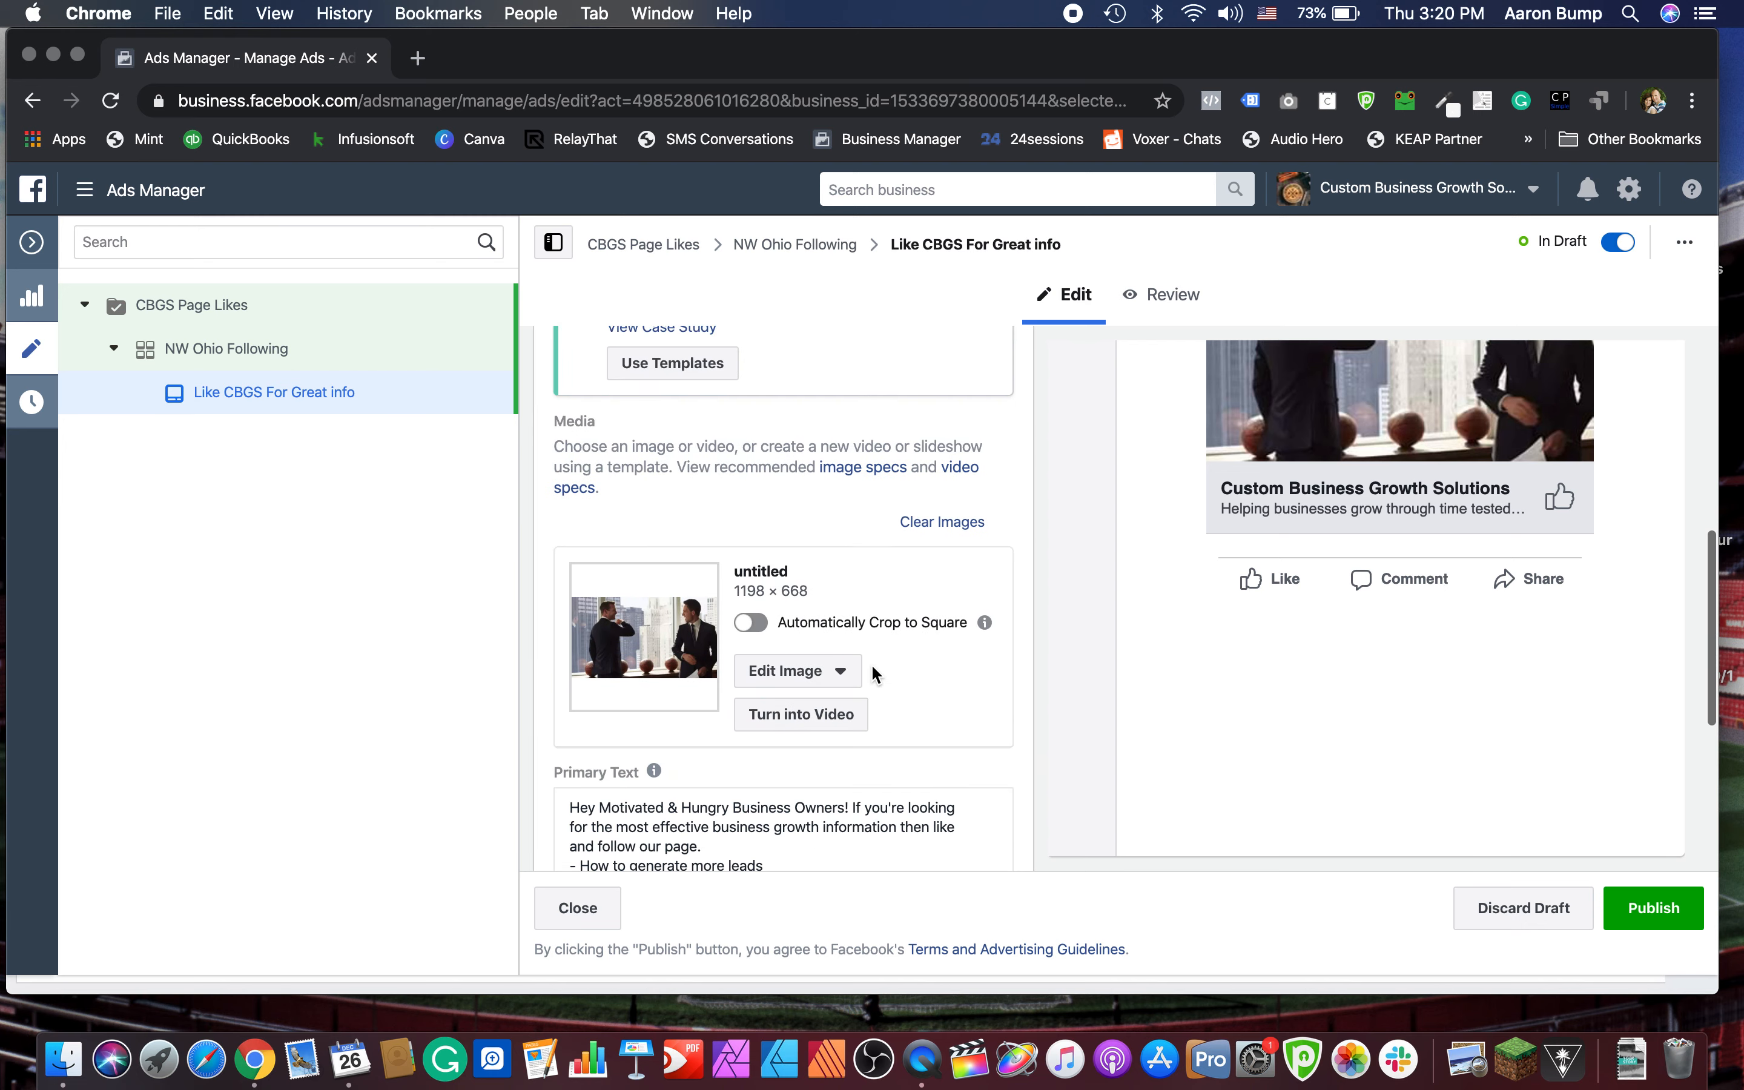